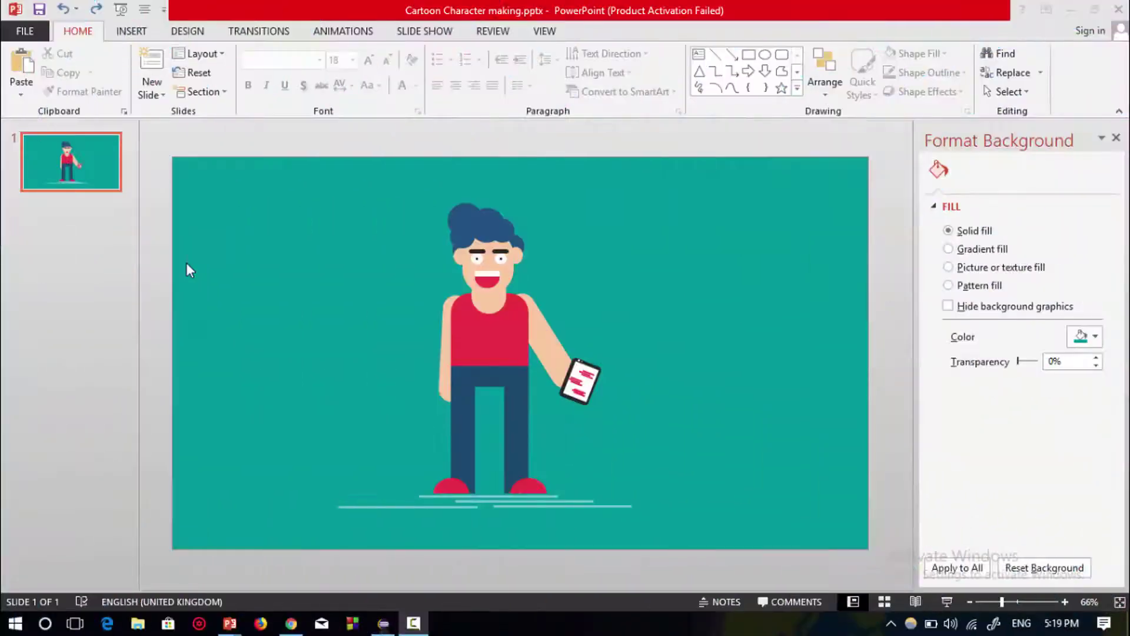
Preview the slide show, then add a new slide after the first
{"action": "left_click", "coordinate": [945, 603]}
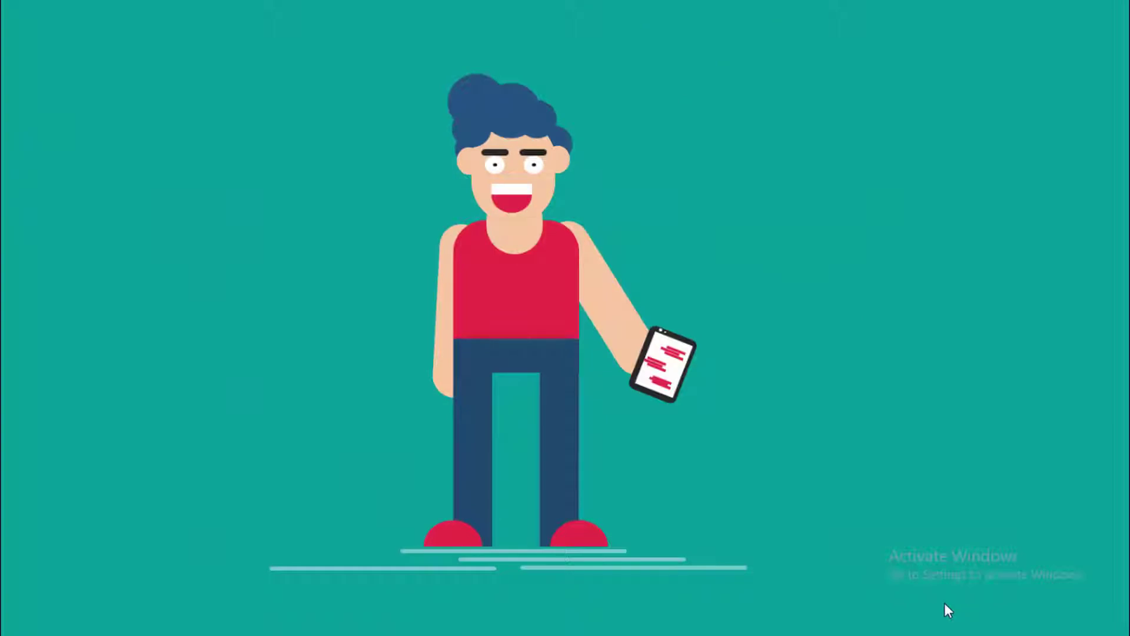
{"action": "key", "text": "Escape"}
{"action": "right_click", "coordinate": [73, 165]}
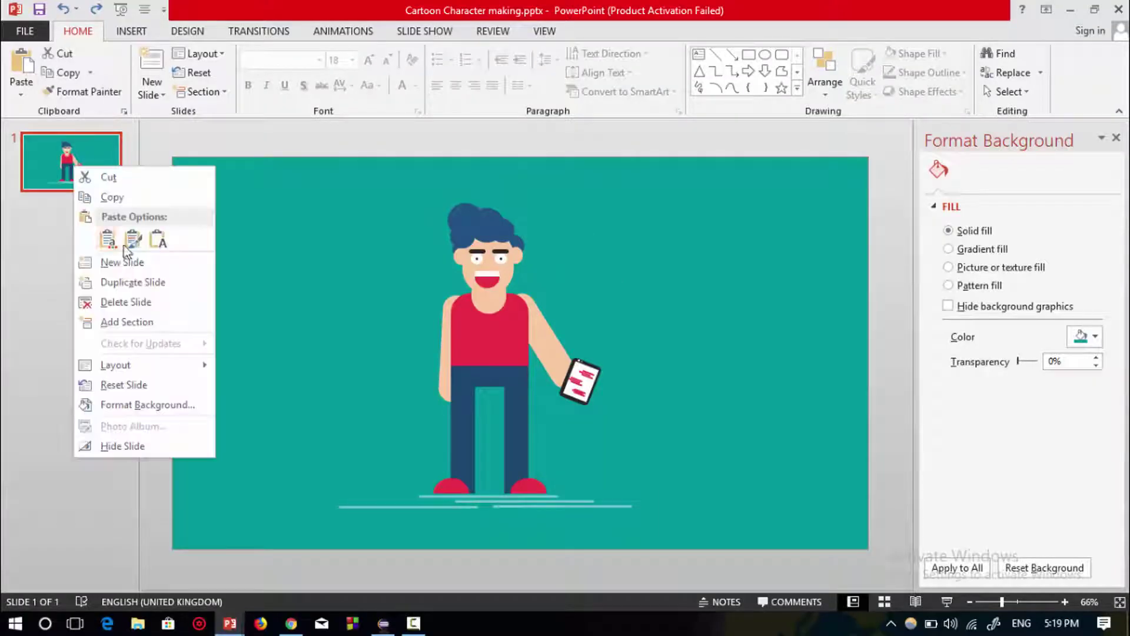
{"action": "left_click", "coordinate": [119, 262]}
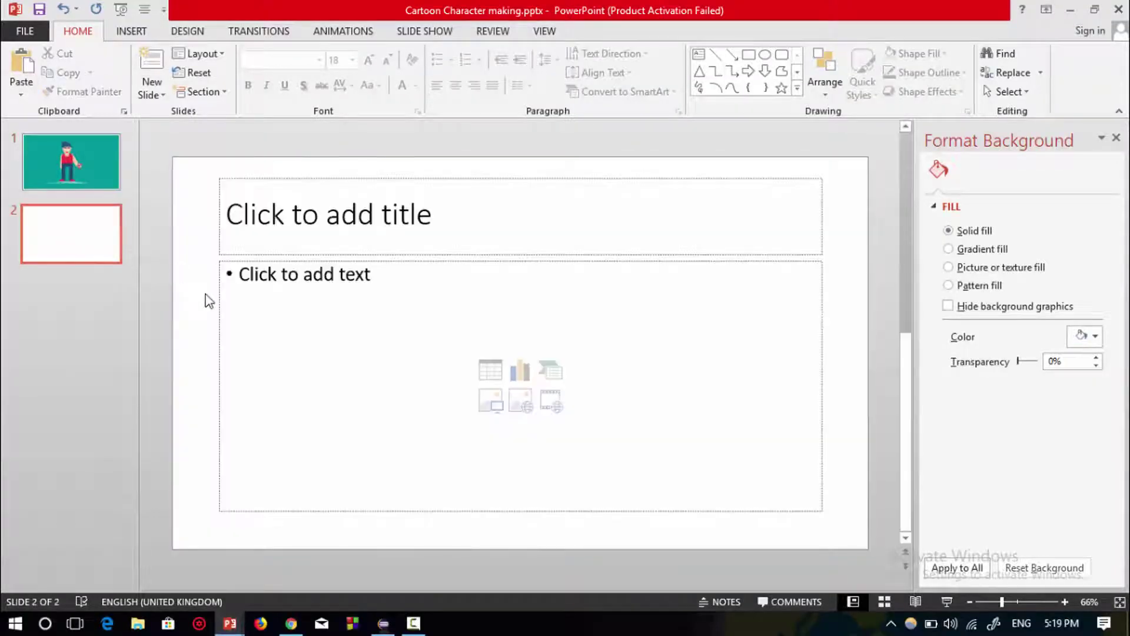
Delete both placeholders on the new slide and give it a solid teal background
{"action": "key", "text": "ctrl+a"}
{"action": "key", "text": "Delete"}
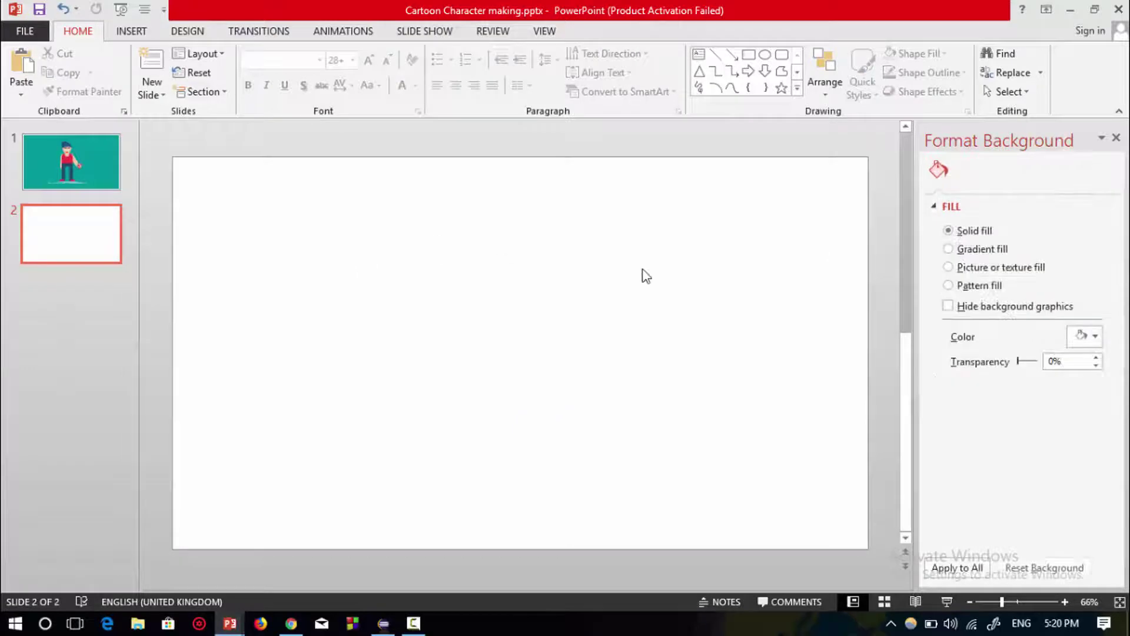
{"action": "left_click", "coordinate": [1083, 336]}
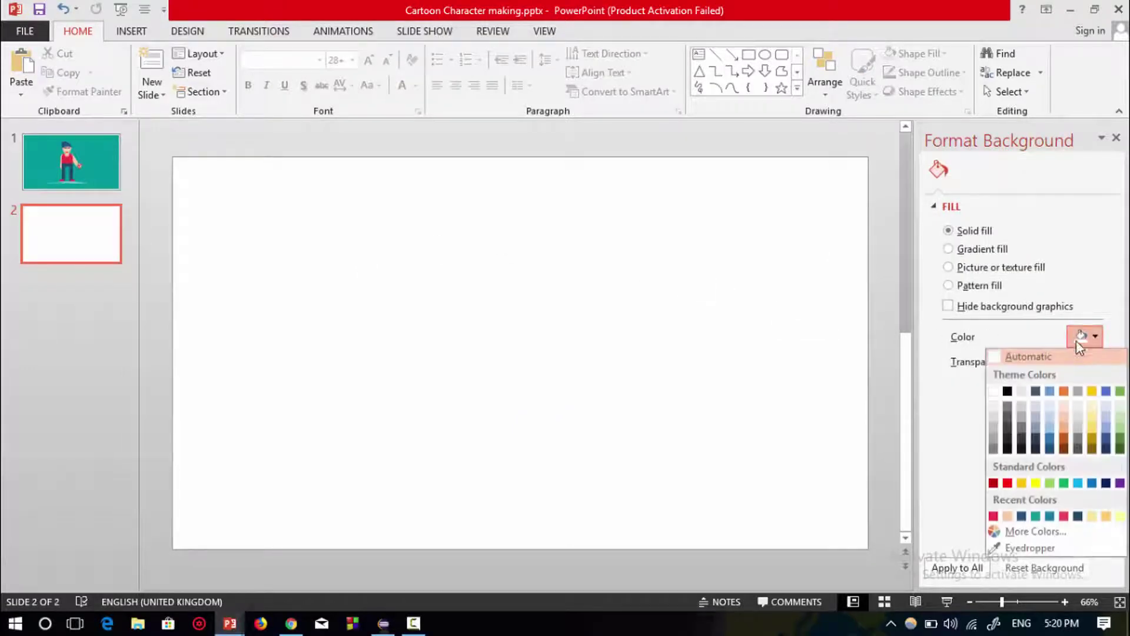
{"action": "left_click", "coordinate": [1036, 516]}
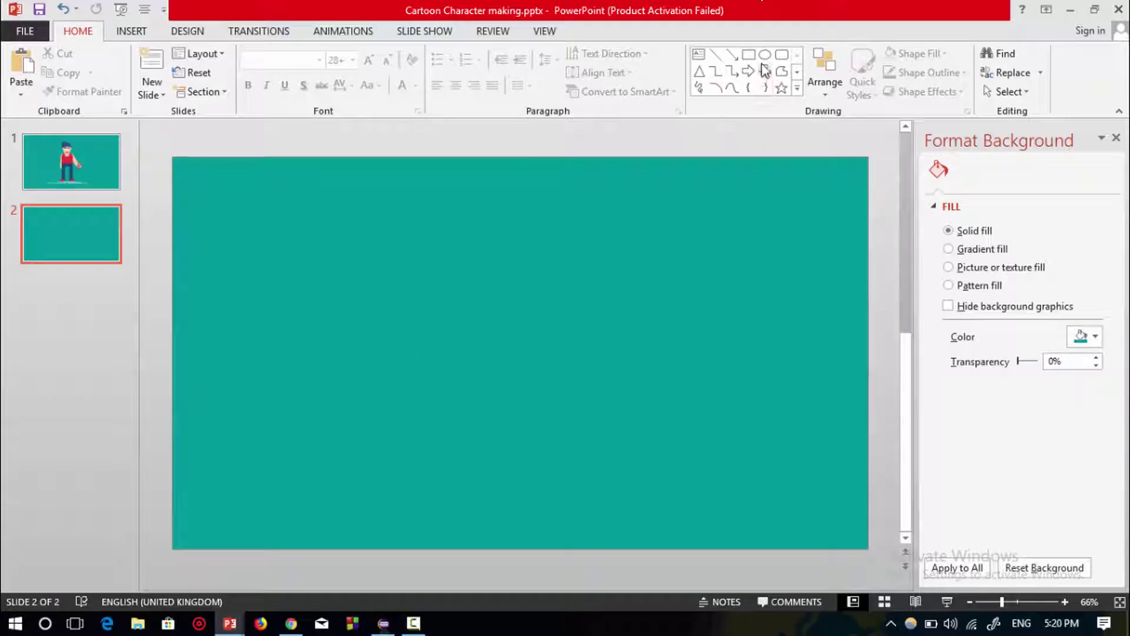
Draw a rounded rectangle, round it into an oval and size it near the top centre
{"action": "left_click", "coordinate": [782, 54]}
{"action": "mouse_move", "coordinate": [468, 236]}
{"action": "left_mouse_down"}
{"action": "mouse_move", "coordinate": [527, 312]}
{"action": "mouse_move", "coordinate": [563, 333]}
{"action": "mouse_move", "coordinate": [553, 350]}
{"action": "left_mouse_up"}
{"action": "left_click_drag", "start_coordinate": [481, 238], "coordinate": [483, 240]}
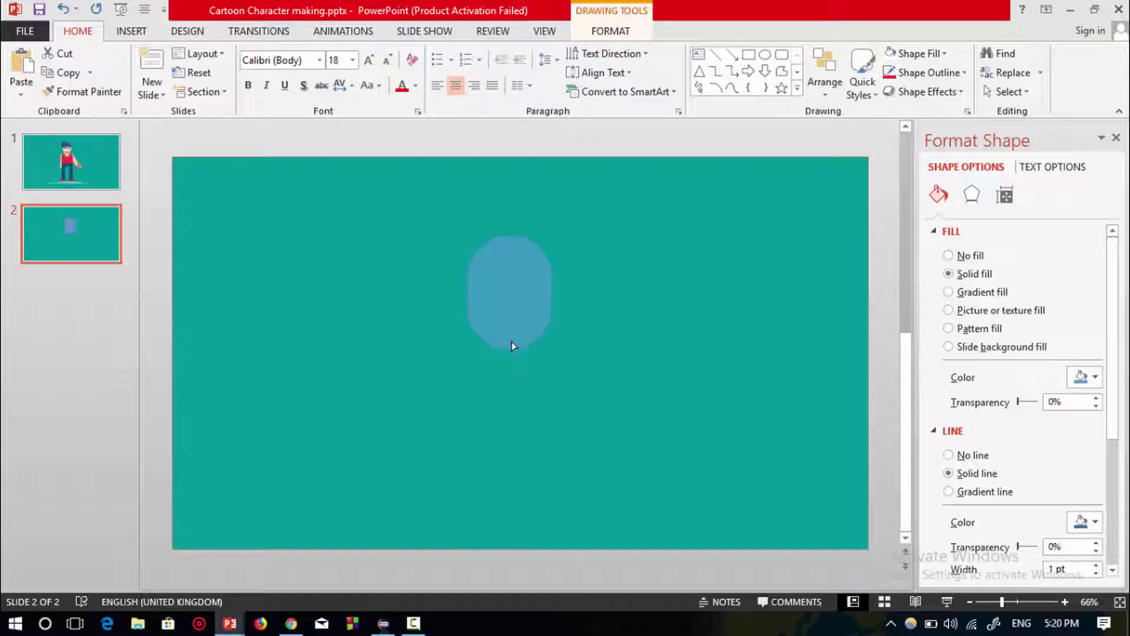
{"action": "left_click_drag", "start_coordinate": [514, 369], "coordinate": [516, 302]}
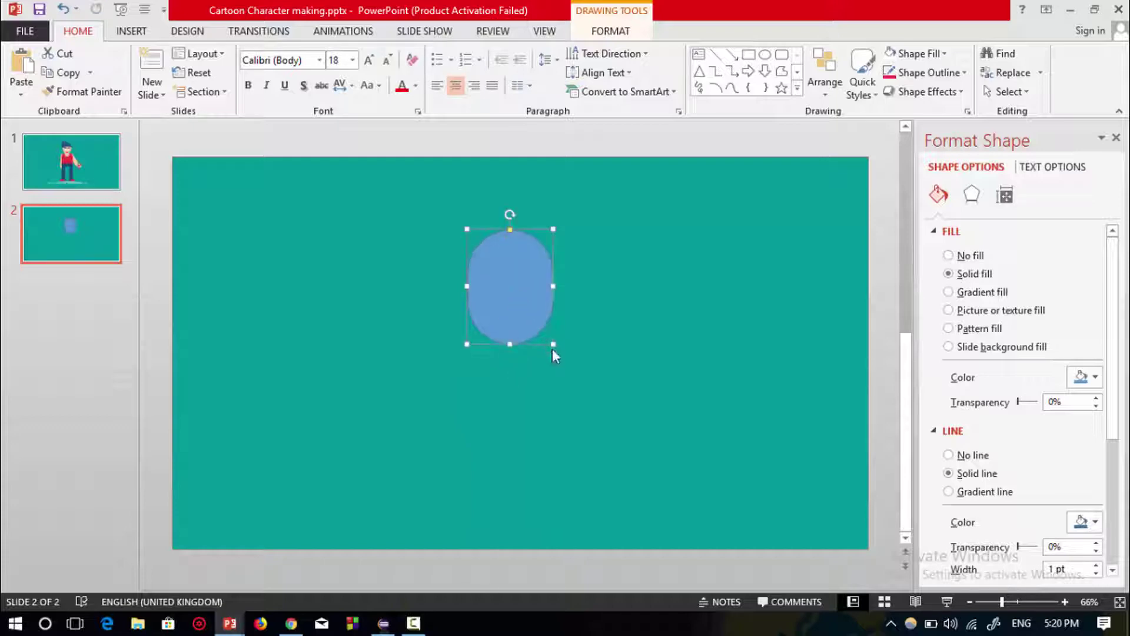
{"action": "left_click_drag", "start_coordinate": [552, 347], "coordinate": [544, 325]}
{"action": "left_click_drag", "start_coordinate": [507, 293], "coordinate": [515, 278]}
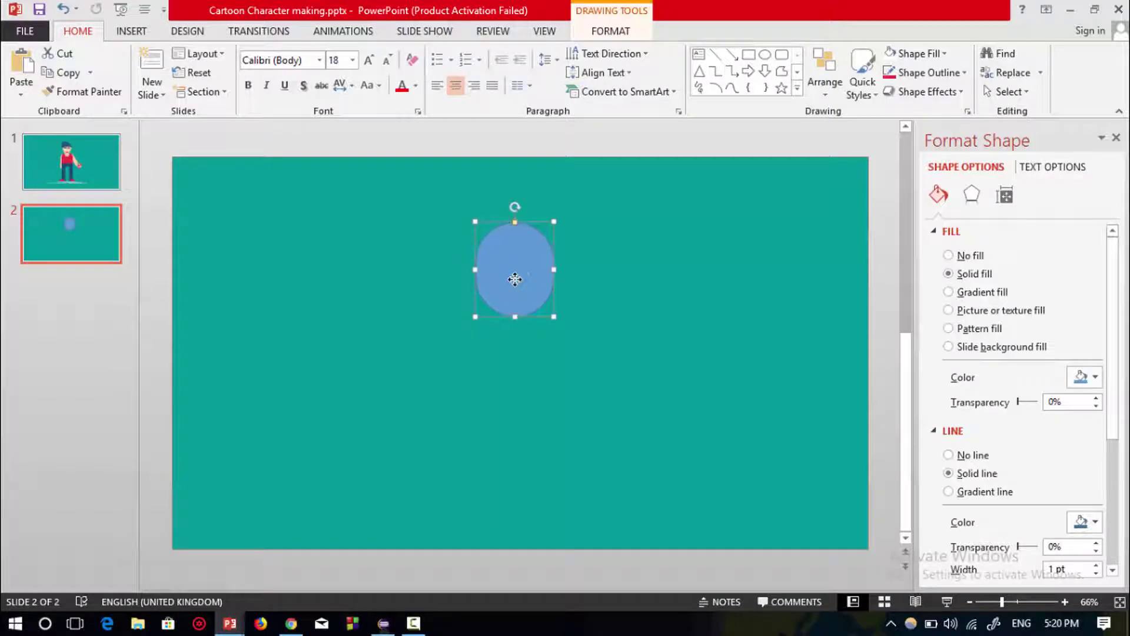
Remove the face oval's outline, fill it peach, and draw a circle over its top-left
{"action": "right_click", "coordinate": [512, 279]}
{"action": "left_click", "coordinate": [601, 243]}
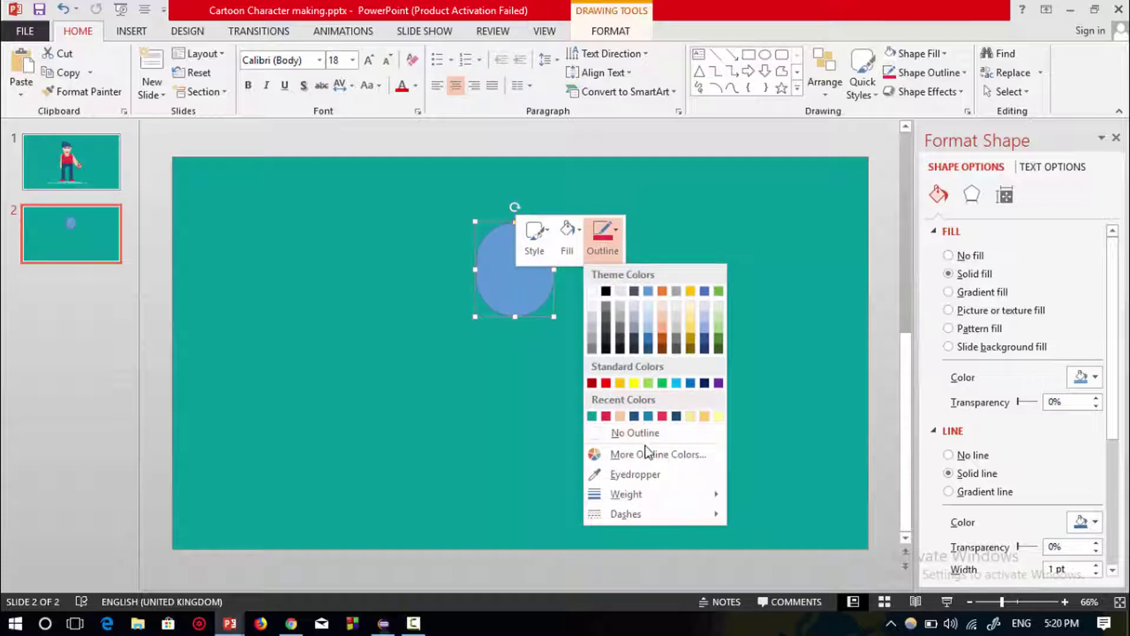
{"action": "left_click", "coordinate": [647, 434]}
{"action": "left_click", "coordinate": [567, 234]}
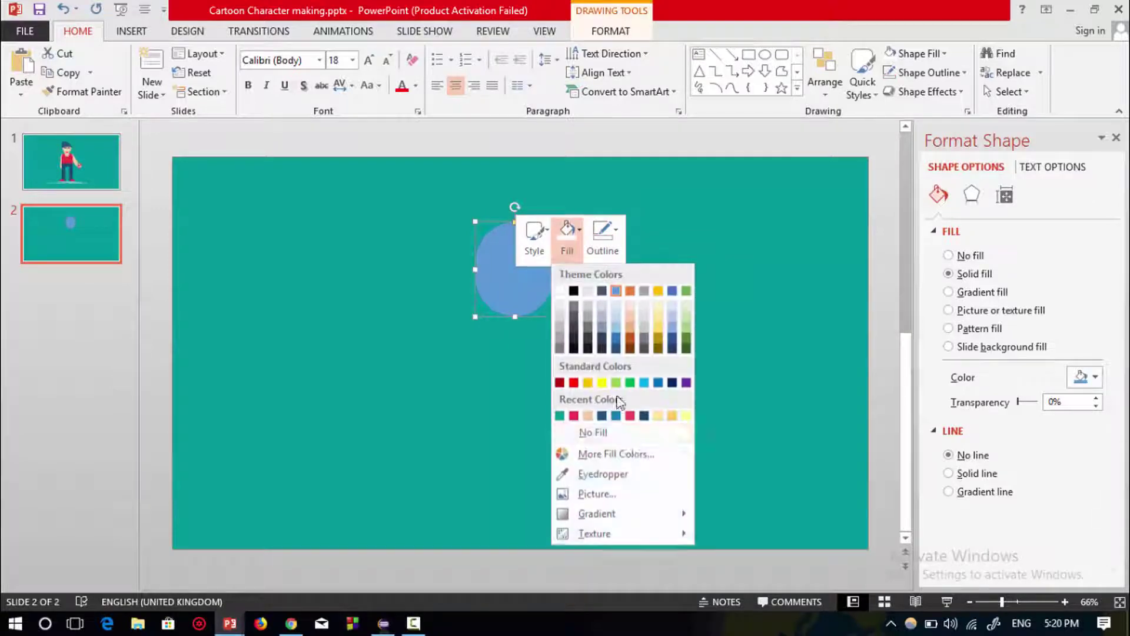
{"action": "left_click", "coordinate": [586, 418]}
{"action": "left_click_drag", "start_coordinate": [512, 290], "coordinate": [514, 284]}
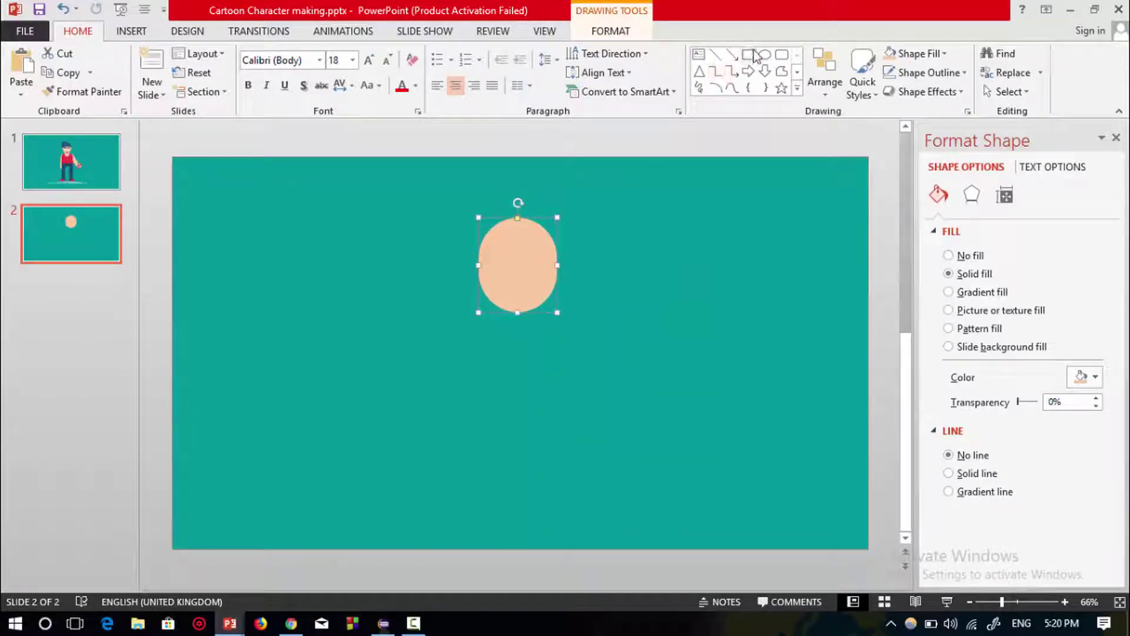
{"action": "left_click", "coordinate": [765, 55]}
{"action": "mouse_move", "coordinate": [467, 173]}
{"action": "left_mouse_down"}
{"action": "mouse_move", "coordinate": [528, 239]}
{"action": "mouse_move", "coordinate": [518, 202]}
{"action": "mouse_move", "coordinate": [527, 213]}
{"action": "left_mouse_up"}
Make the hair circle outline-free with a dark blue fill
{"action": "scroll", "coordinate": [565, 221], "scroll_direction": "up", "scroll_amount": 3}
{"action": "right_click", "coordinate": [528, 213]}
{"action": "left_click", "coordinate": [617, 167]}
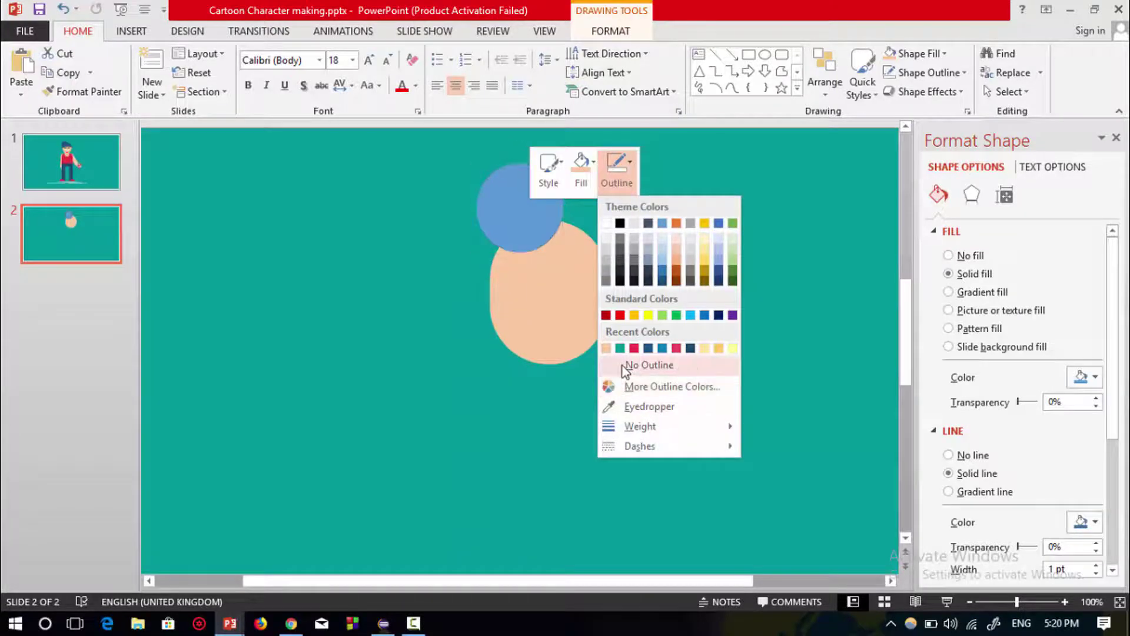
{"action": "left_click", "coordinate": [626, 366]}
{"action": "left_click", "coordinate": [581, 172]}
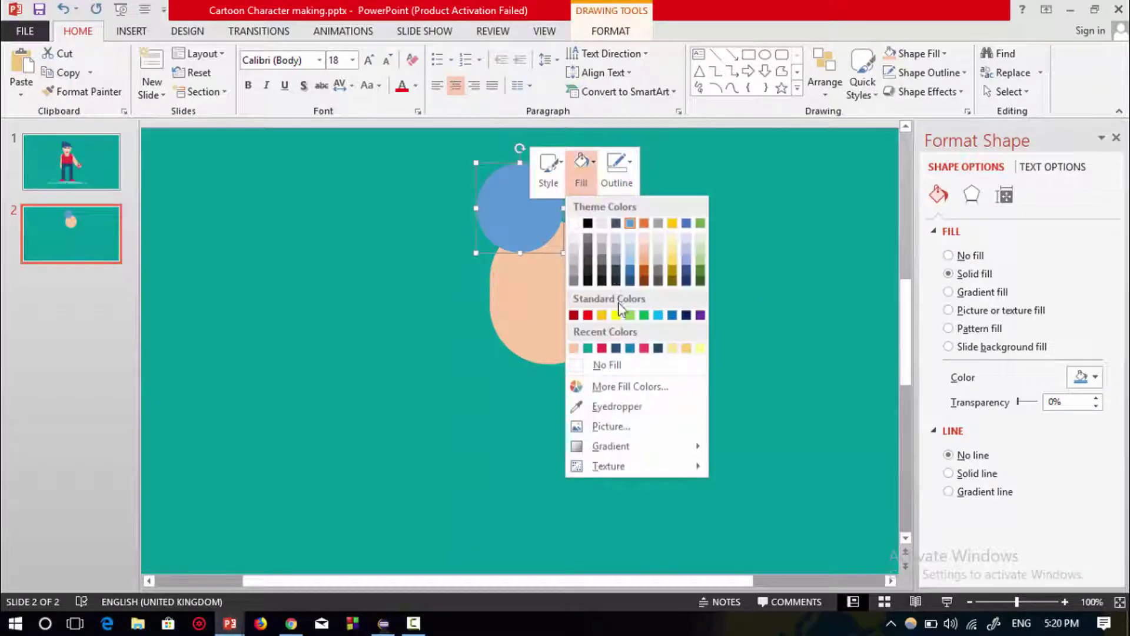
{"action": "left_click", "coordinate": [615, 348]}
{"action": "left_click_drag", "start_coordinate": [523, 214], "coordinate": [563, 209]}
Arrange the hair circles over the head and shrink the small right circle
{"action": "left_click_drag", "start_coordinate": [489, 198], "coordinate": [488, 183]}
{"action": "left_click_drag", "start_coordinate": [585, 203], "coordinate": [630, 259]}
{"action": "left_click", "coordinate": [617, 259]}
{"action": "left_click", "coordinate": [616, 247]}
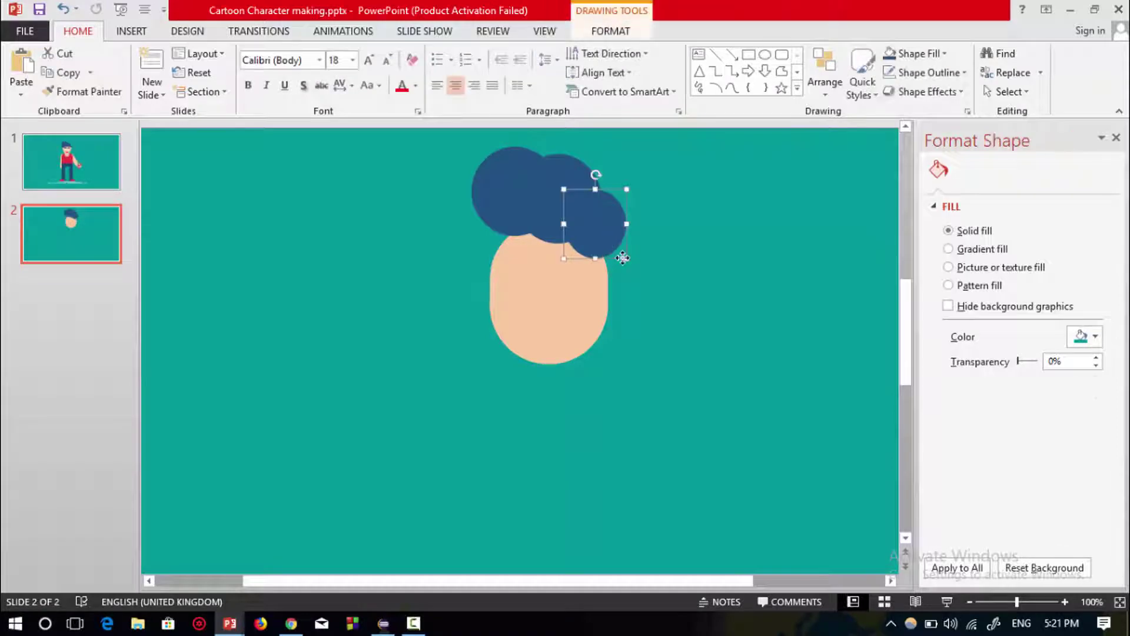
{"action": "mouse_move", "coordinate": [627, 258]}
{"action": "left_mouse_down"}
{"action": "mouse_move", "coordinate": [589, 220]}
{"action": "mouse_move", "coordinate": [517, 243]}
{"action": "mouse_move", "coordinate": [513, 233]}
{"action": "mouse_move", "coordinate": [395, 252]}
{"action": "mouse_move", "coordinate": [613, 245]}
{"action": "mouse_move", "coordinate": [615, 254]}
{"action": "left_mouse_up"}
Send a hair circle behind the face and tuck it against the face's left side
{"action": "right_click", "coordinate": [508, 244]}
{"action": "left_click", "coordinate": [589, 422]}
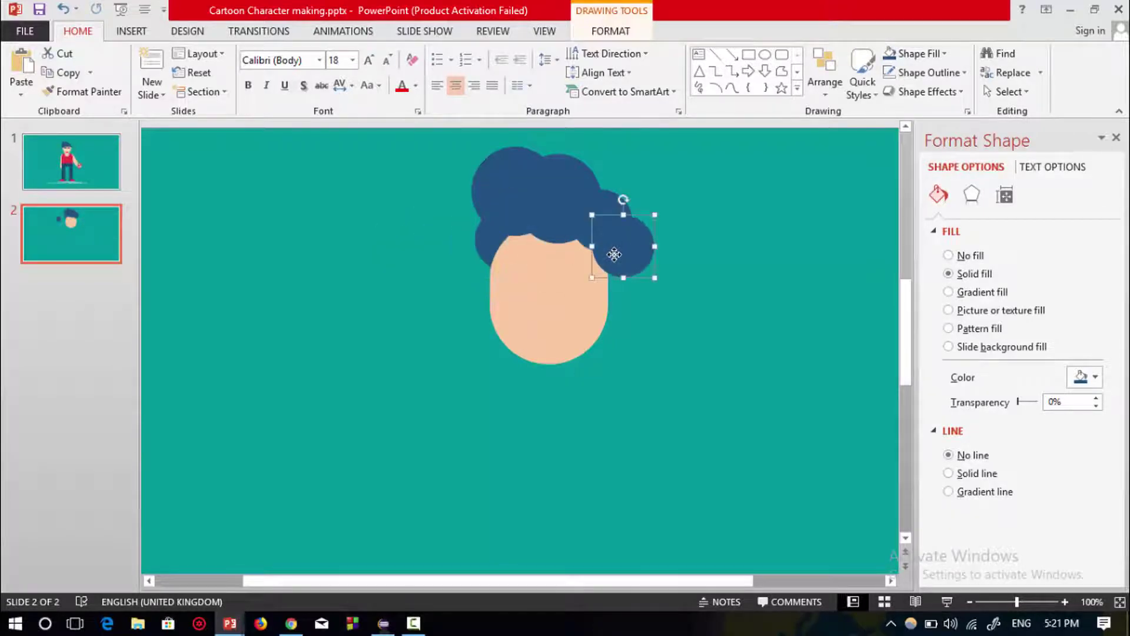
{"action": "right_click", "coordinate": [615, 255]}
{"action": "key", "text": "Escape"}
{"action": "left_click_drag", "start_coordinate": [625, 260], "coordinate": [605, 263]}
{"action": "left_click", "coordinate": [476, 238]}
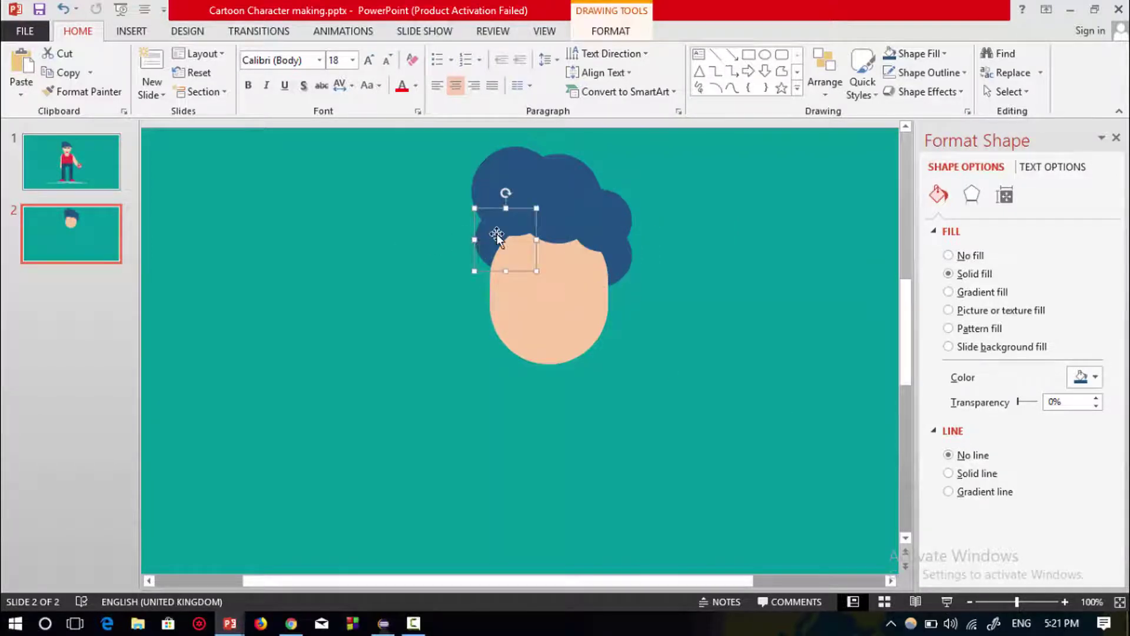
{"action": "left_click", "coordinate": [693, 131]}
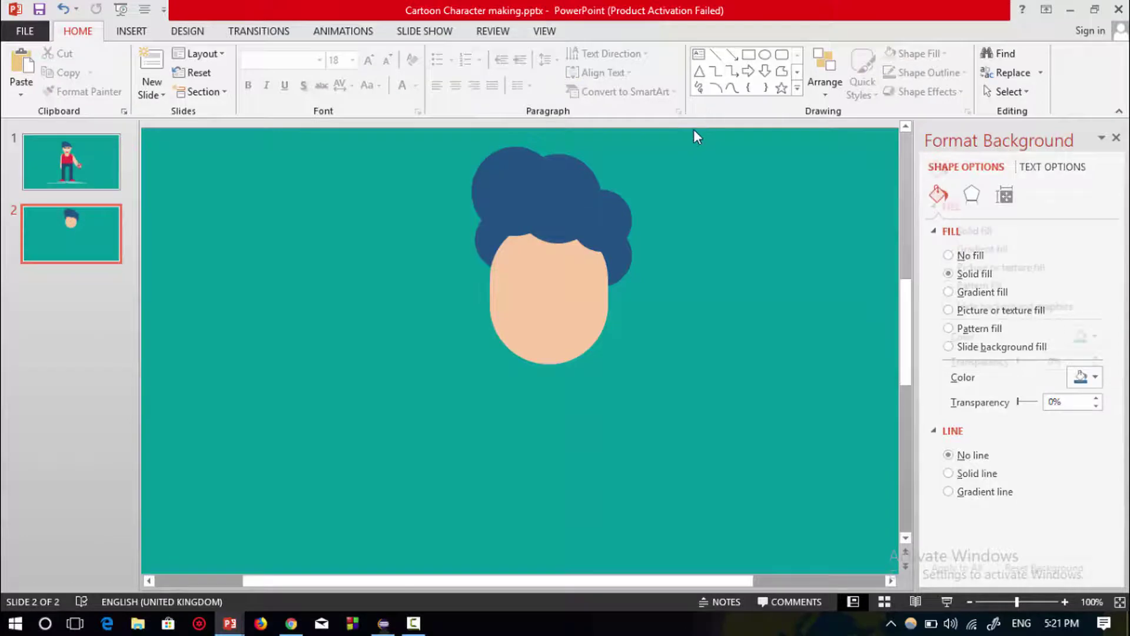
Draw an outline-free white circle beside the face as the eye
{"action": "left_click", "coordinate": [765, 54]}
{"action": "left_click_drag", "start_coordinate": [663, 294], "coordinate": [740, 375]}
{"action": "right_click", "coordinate": [727, 356]}
{"action": "key", "text": "Escape"}
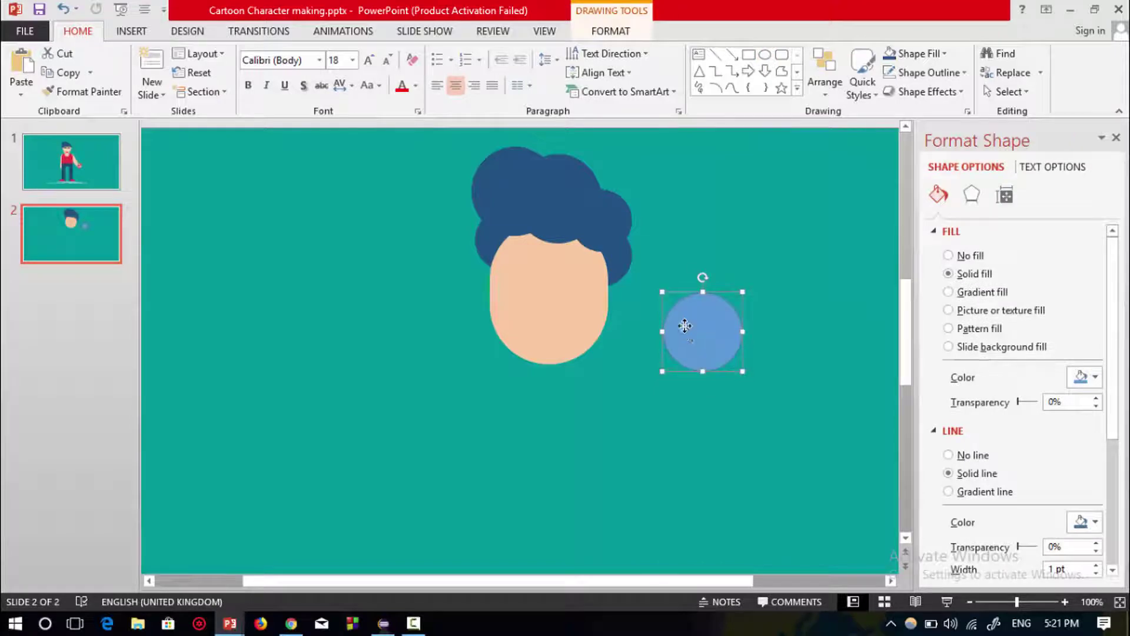
{"action": "right_click", "coordinate": [683, 331]}
{"action": "left_click", "coordinate": [773, 359]}
{"action": "left_click", "coordinate": [789, 250]}
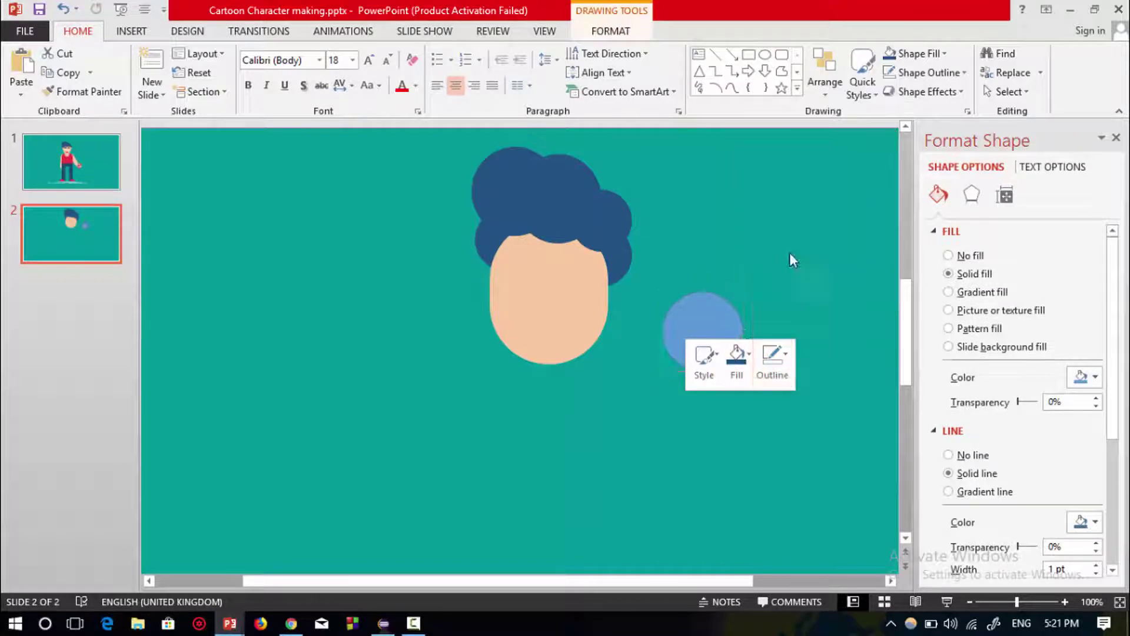
{"action": "left_click", "coordinate": [743, 370]}
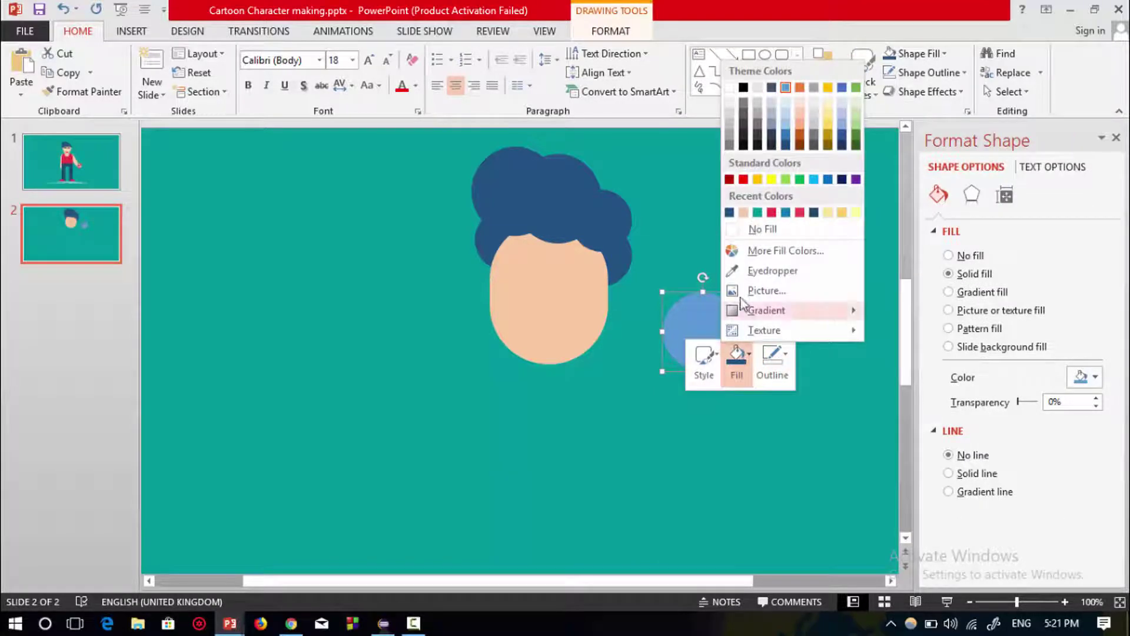
{"action": "left_click", "coordinate": [729, 88]}
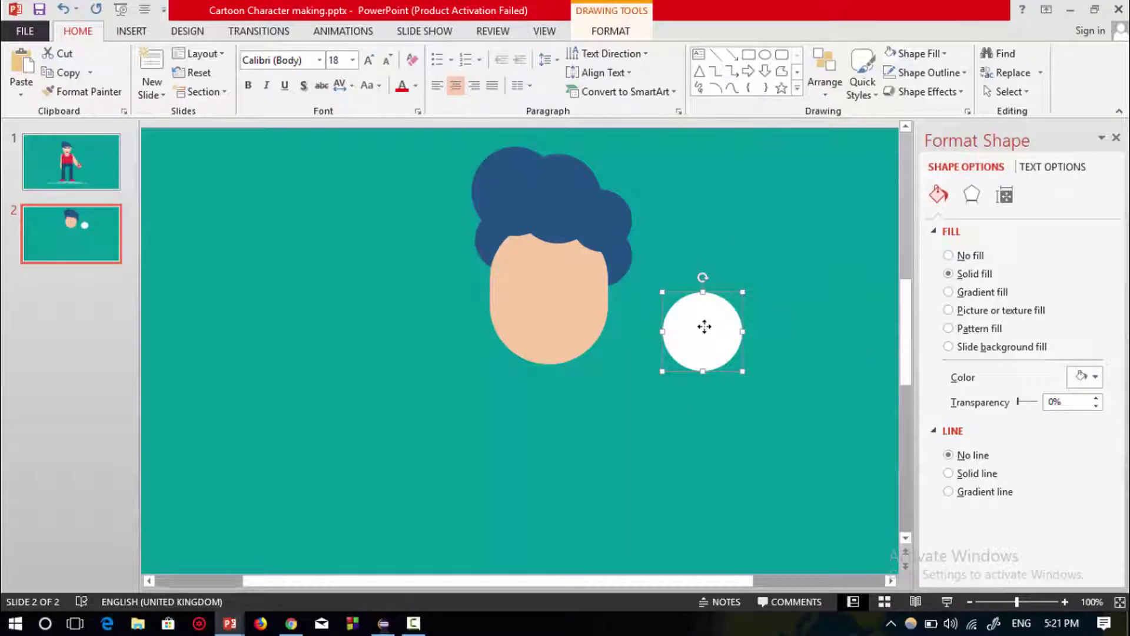
{"action": "key", "text": "Left"}
Add a smaller black, outline-free pupil centred inside the white eye
{"action": "left_click_drag", "start_coordinate": [704, 326], "coordinate": [677, 375]}
{"action": "right_click", "coordinate": [676, 377]}
{"action": "left_click", "coordinate": [729, 406]}
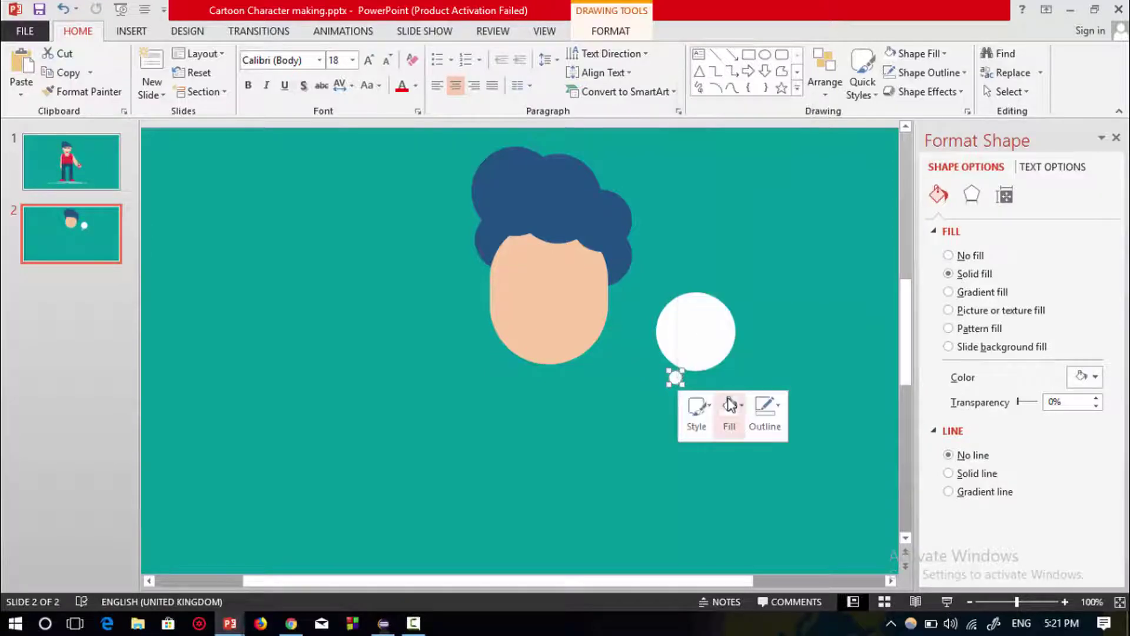
{"action": "left_click", "coordinate": [736, 139]}
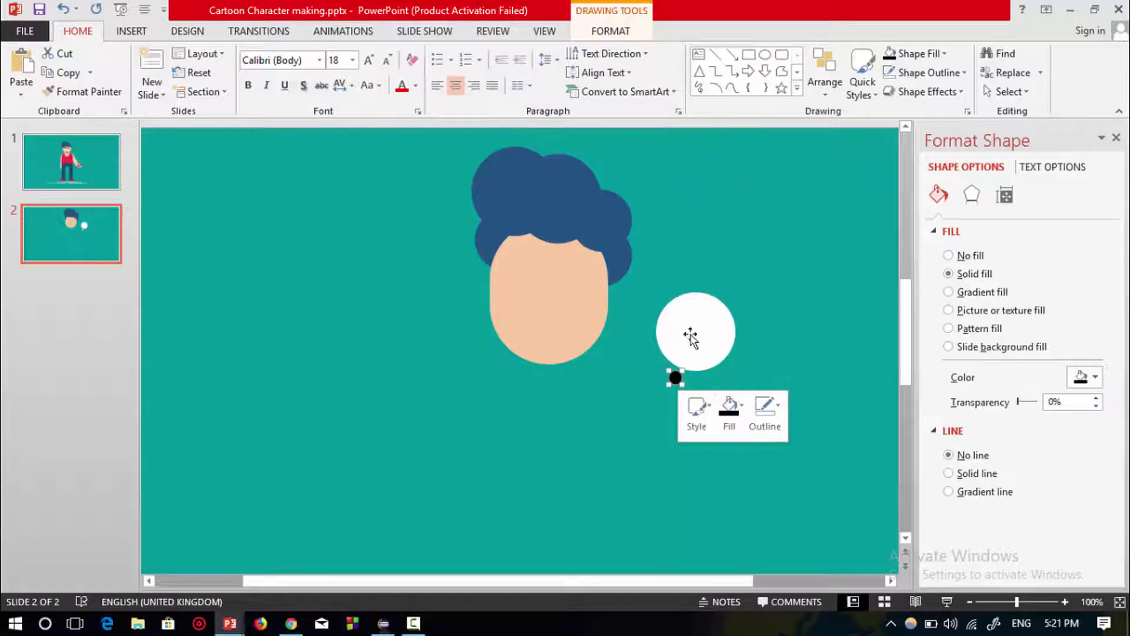
{"action": "left_click", "coordinate": [756, 424]}
{"action": "left_click", "coordinate": [785, 302]}
{"action": "left_click_drag", "start_coordinate": [674, 376], "coordinate": [696, 330]}
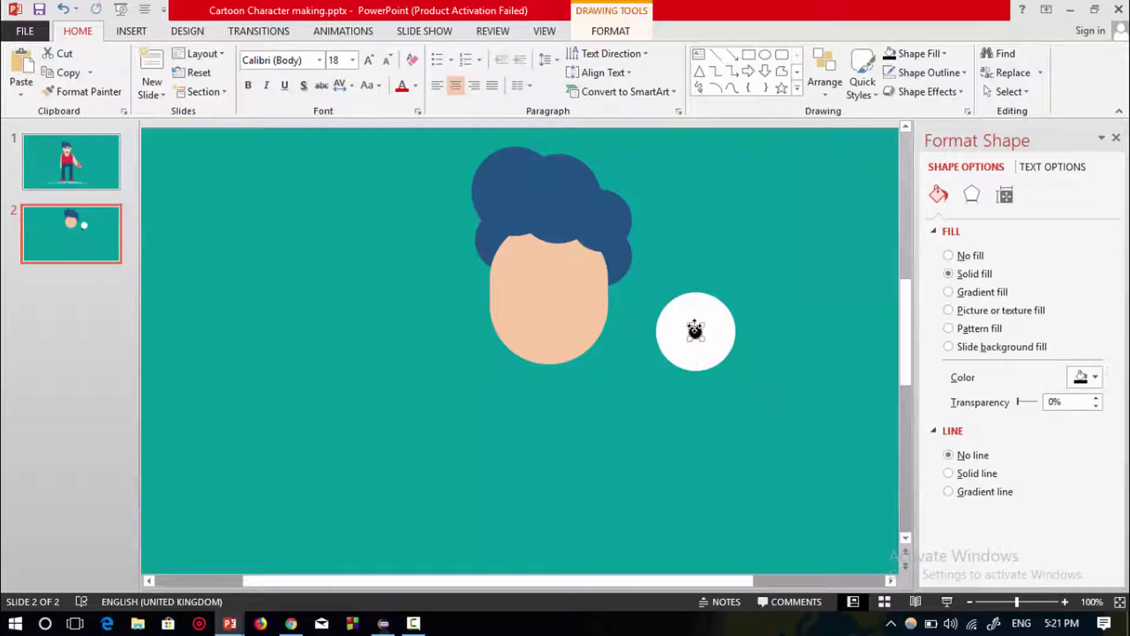
{"action": "left_click", "coordinate": [740, 275]}
Draw a flat black rounded bar above the eye as an eyebrow
{"action": "left_click", "coordinate": [782, 54]}
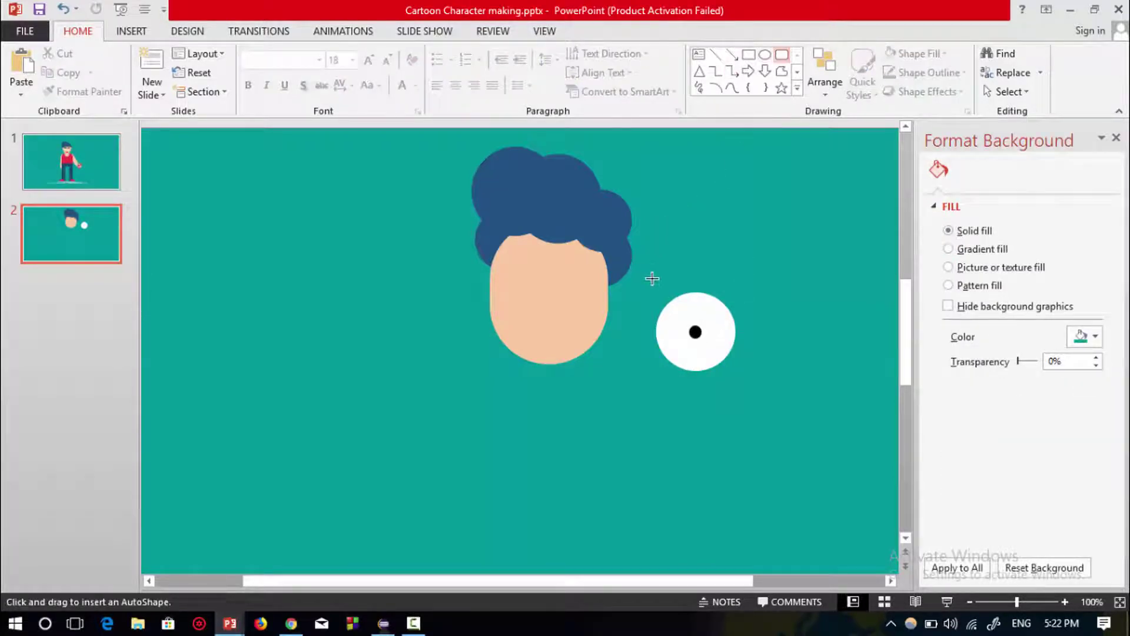
{"action": "mouse_move", "coordinate": [652, 286]}
{"action": "left_mouse_down"}
{"action": "mouse_move", "coordinate": [736, 300]}
{"action": "mouse_move", "coordinate": [701, 277]}
{"action": "left_mouse_up"}
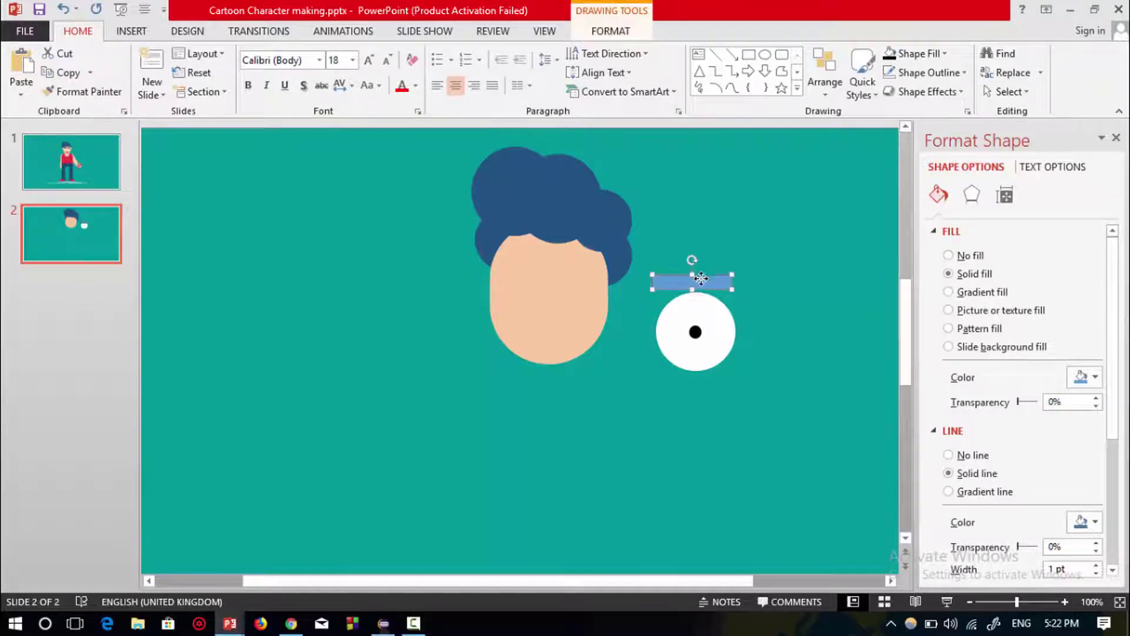
{"action": "right_click", "coordinate": [700, 281]}
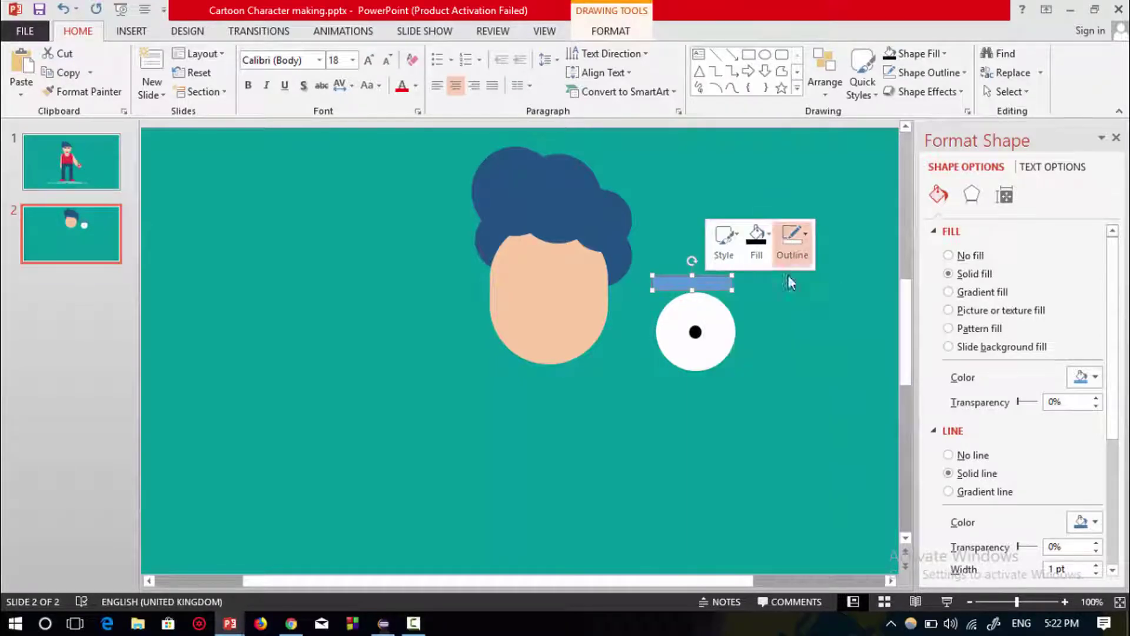
{"action": "left_click", "coordinate": [756, 244]}
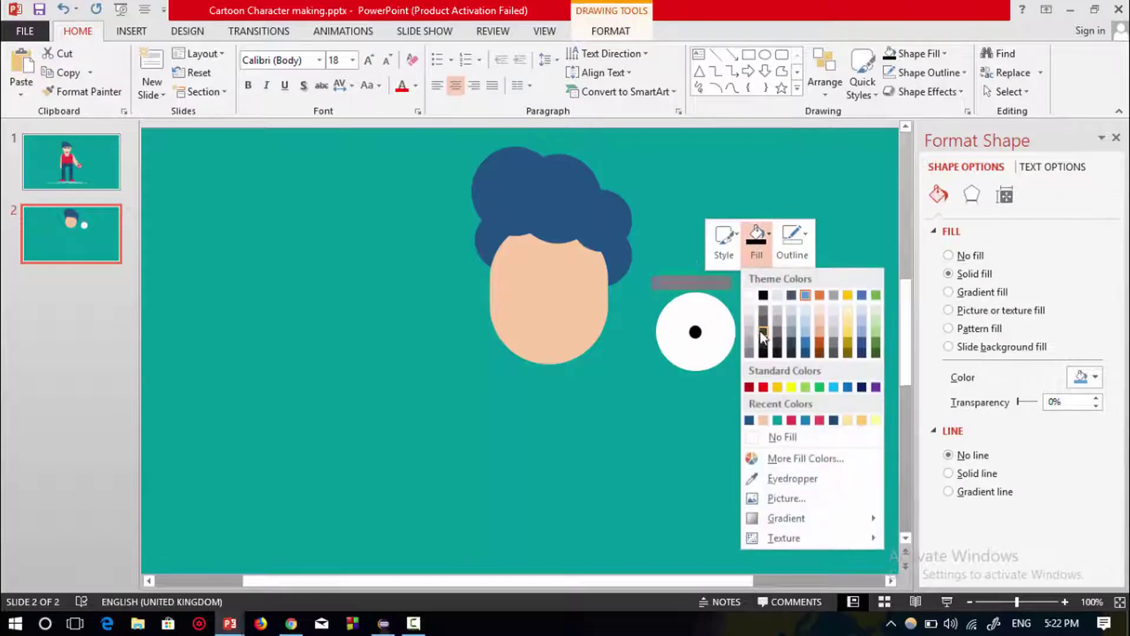
{"action": "left_click", "coordinate": [764, 296]}
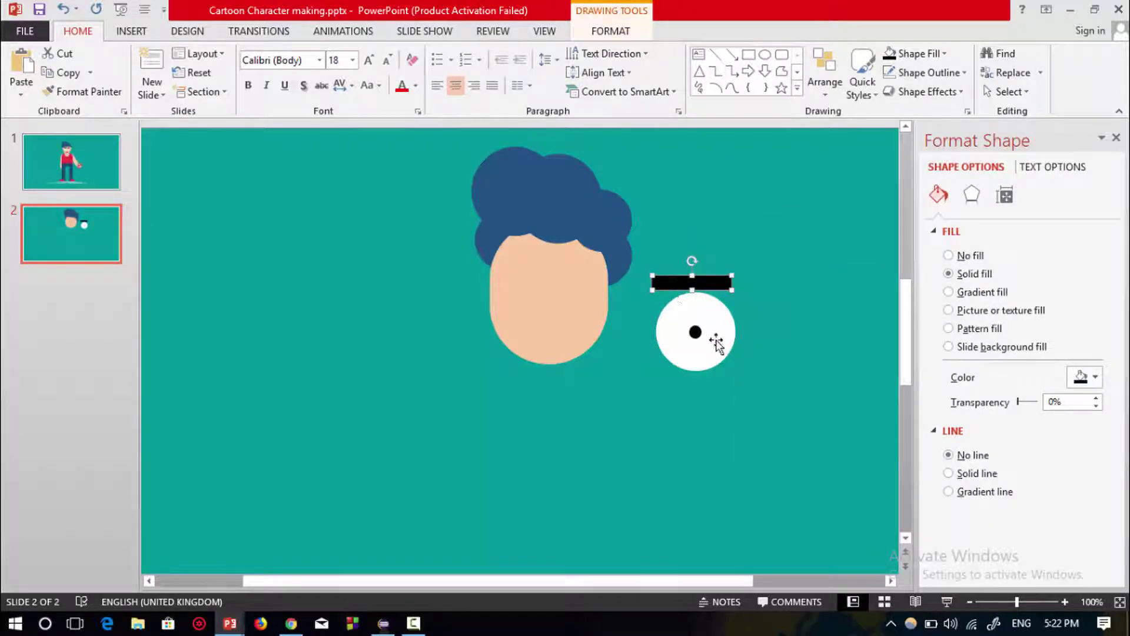
{"action": "left_click", "coordinate": [642, 246]}
Shrink the eye and eyebrow onto the face and copy them as a second eye
{"action": "left_click_drag", "start_coordinate": [790, 412], "coordinate": [791, 409]}
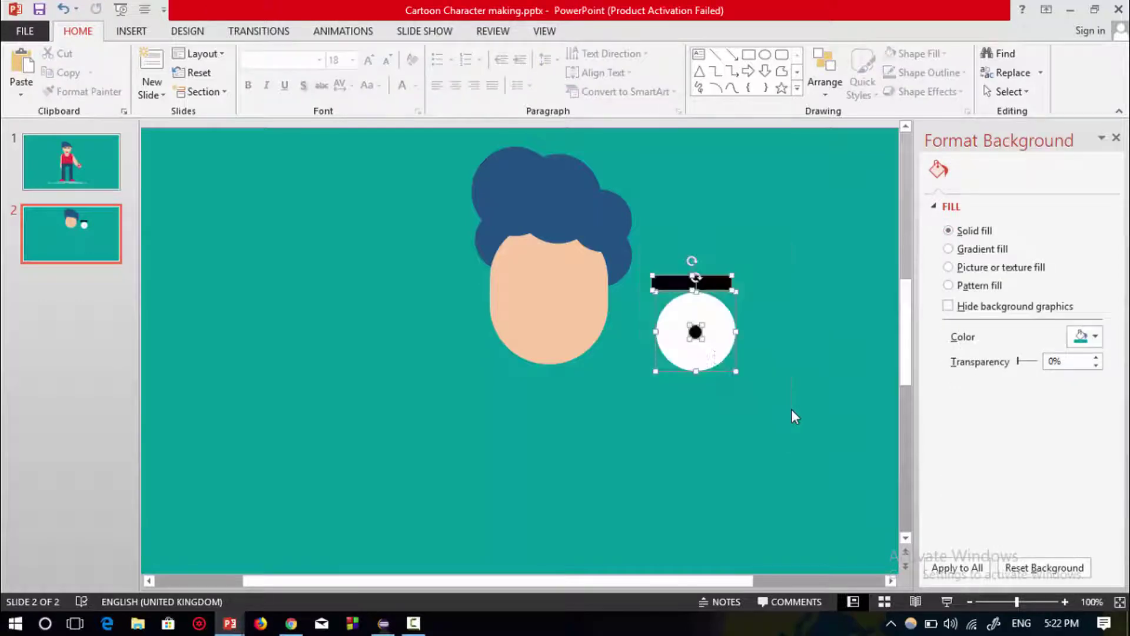
{"action": "left_click", "coordinate": [716, 315]}
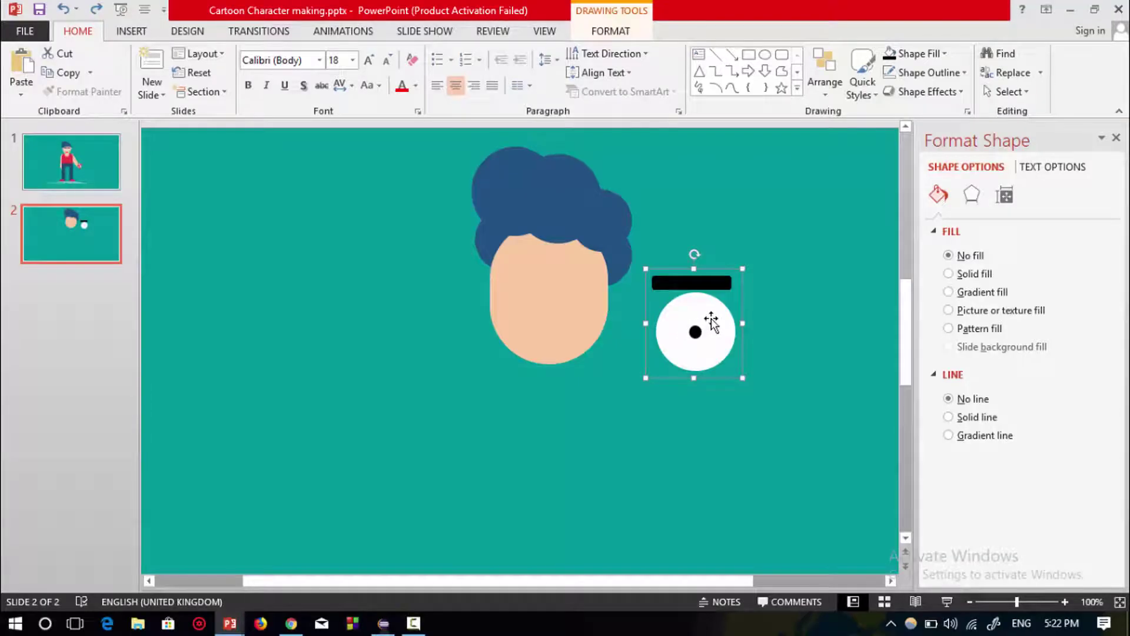
{"action": "left_click_drag", "start_coordinate": [743, 273], "coordinate": [529, 284]}
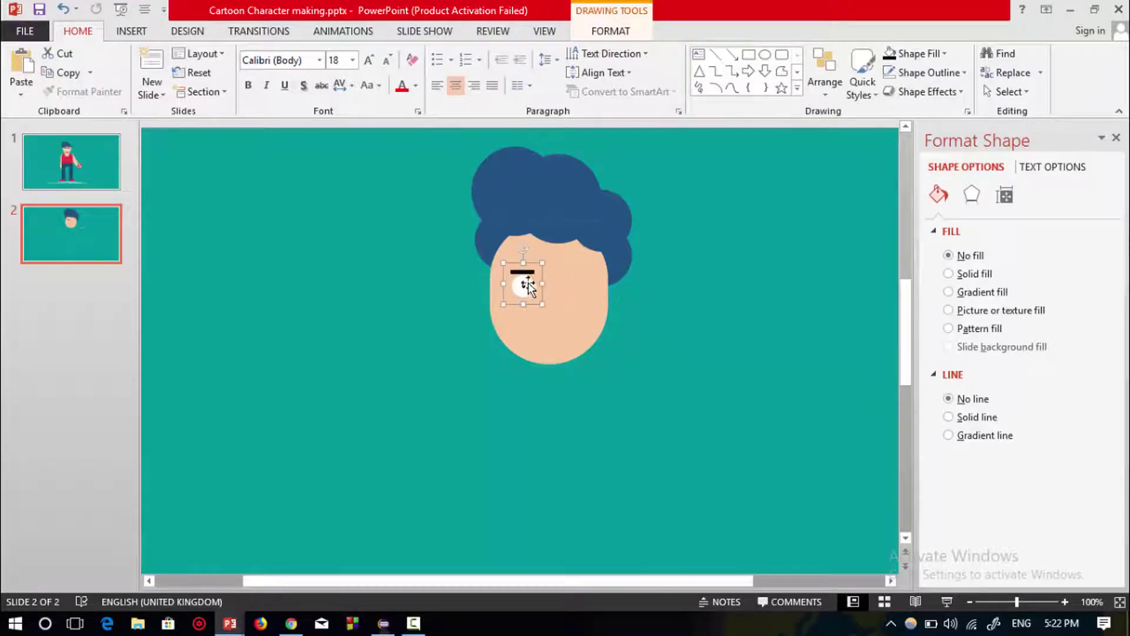
{"action": "left_click", "coordinate": [525, 281]}
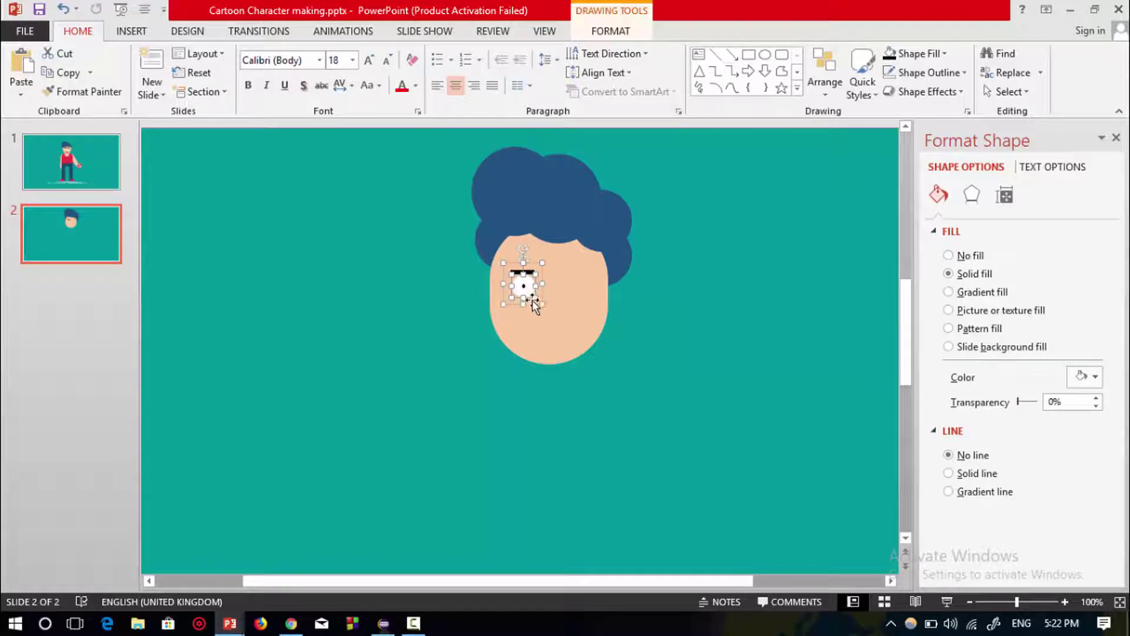
{"action": "left_click", "coordinate": [526, 263]}
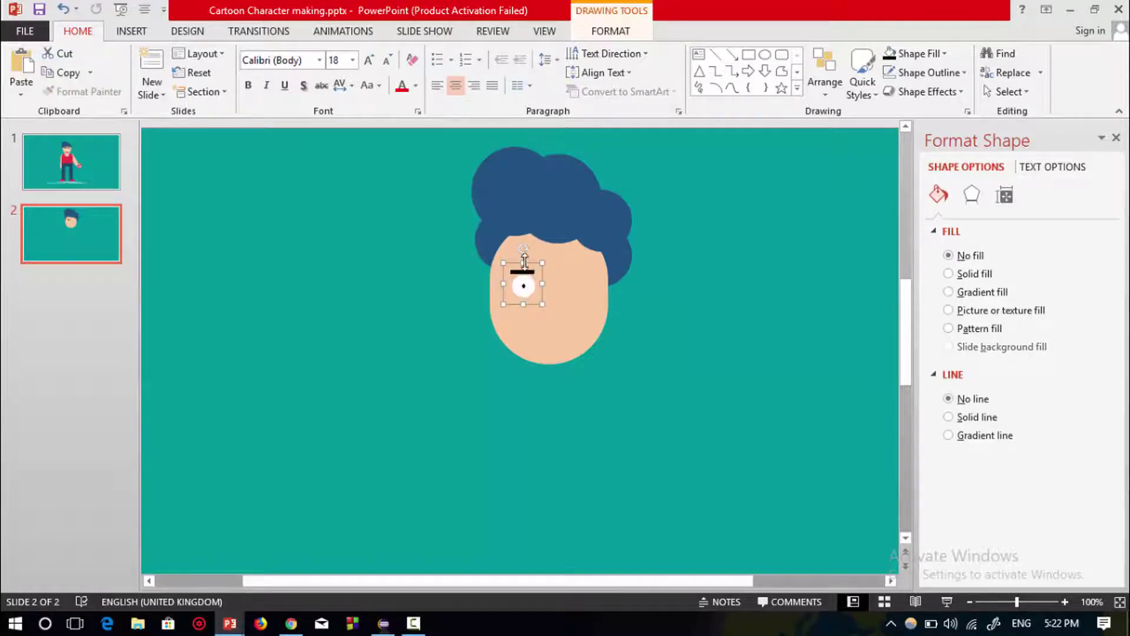
{"action": "mouse_move", "coordinate": [526, 288]}
{"action": "left_mouse_down"}
{"action": "mouse_move", "coordinate": [581, 287]}
{"action": "mouse_move", "coordinate": [572, 287]}
{"action": "left_mouse_up"}
Draw a circle and a rectangle over its upper half, then merge them into a half-circle
{"action": "left_click", "coordinate": [682, 291]}
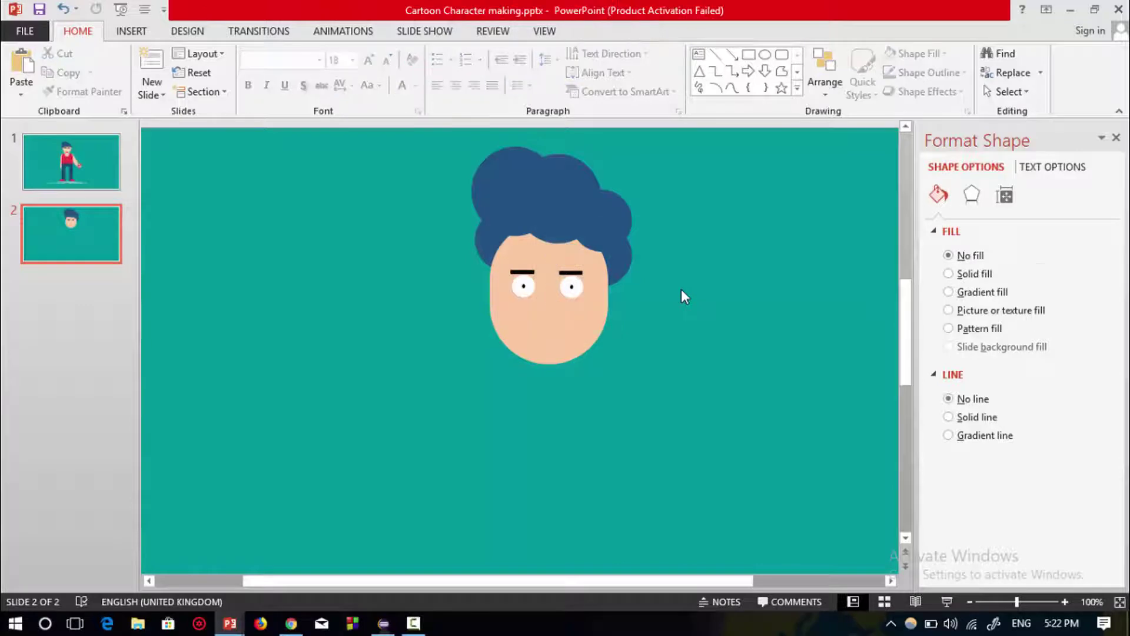
{"action": "left_click", "coordinate": [765, 55]}
{"action": "mouse_move", "coordinate": [664, 293]}
{"action": "left_mouse_down"}
{"action": "mouse_move", "coordinate": [737, 376]}
{"action": "mouse_move", "coordinate": [758, 382]}
{"action": "left_mouse_up"}
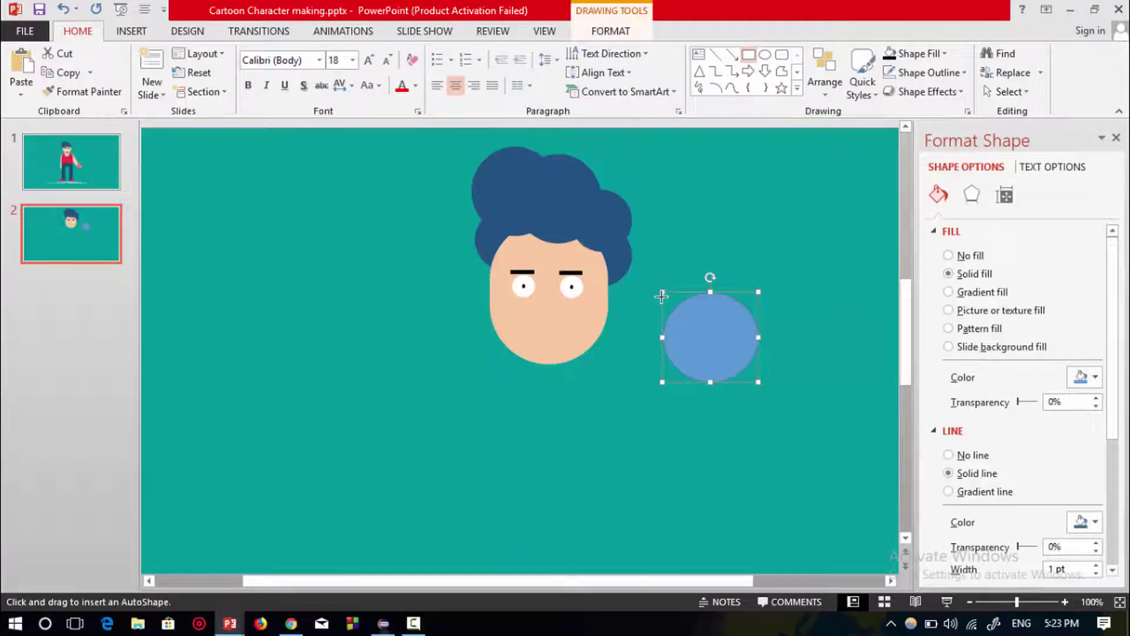
{"action": "left_click_drag", "start_coordinate": [663, 292], "coordinate": [759, 339]}
{"action": "left_click", "coordinate": [716, 356]}
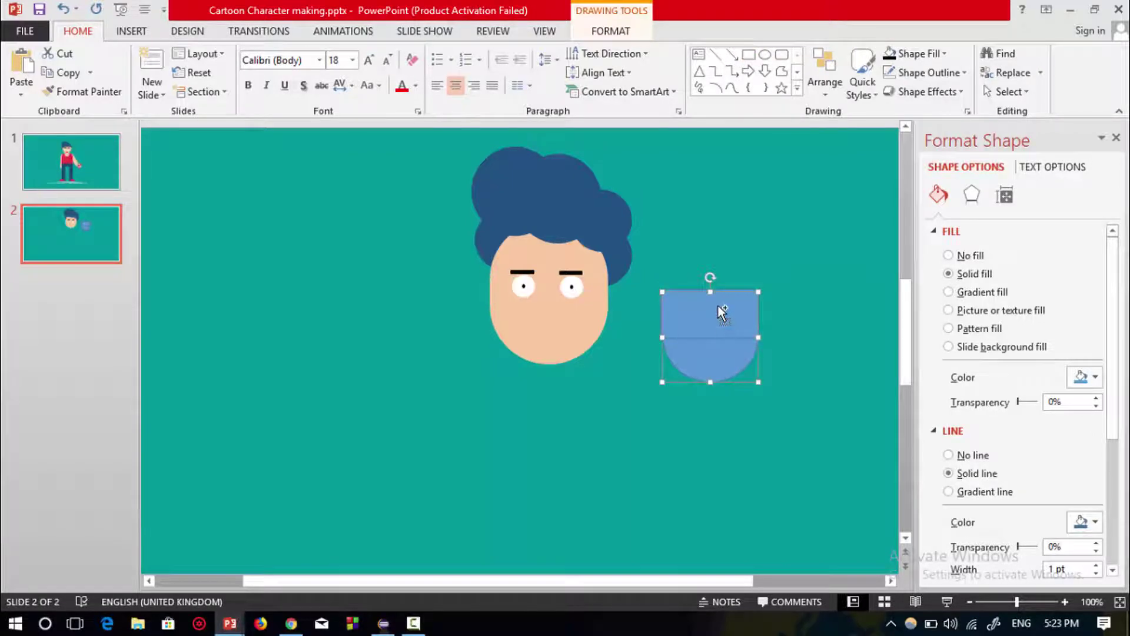
{"action": "left_click", "coordinate": [611, 31]}
{"action": "left_click", "coordinate": [185, 93]}
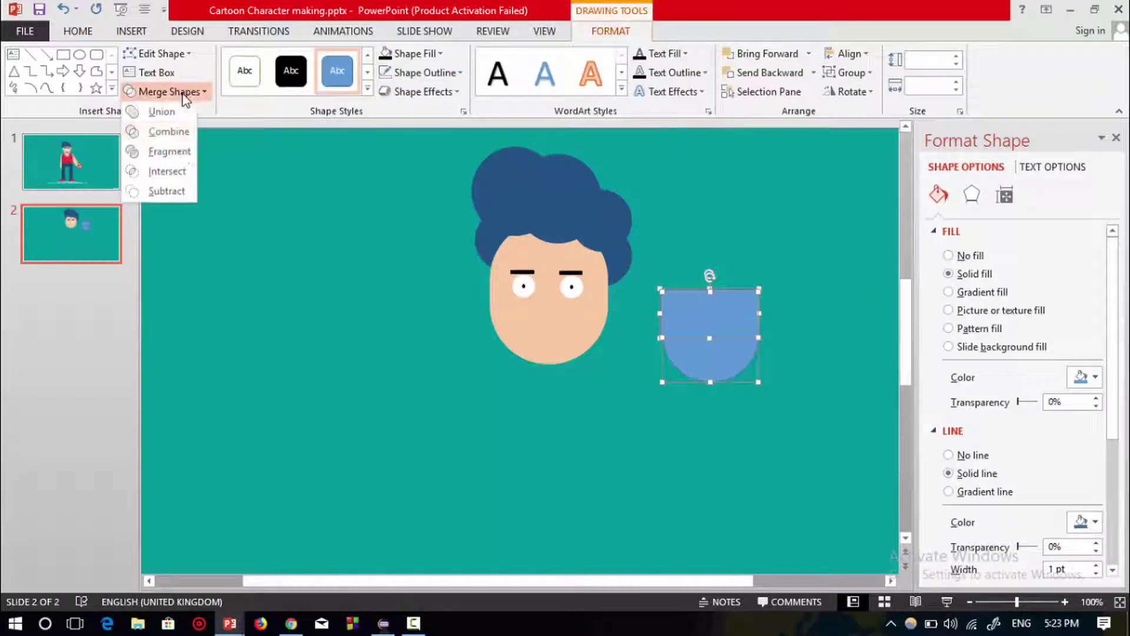
{"action": "left_click", "coordinate": [169, 191]}
Move the half-circle up, remove its outline and fill it red
{"action": "left_click_drag", "start_coordinate": [727, 356], "coordinate": [723, 326]}
{"action": "right_click", "coordinate": [723, 327]}
{"action": "left_click", "coordinate": [814, 359]}
{"action": "left_click", "coordinate": [840, 248]}
{"action": "left_click", "coordinate": [775, 357]}
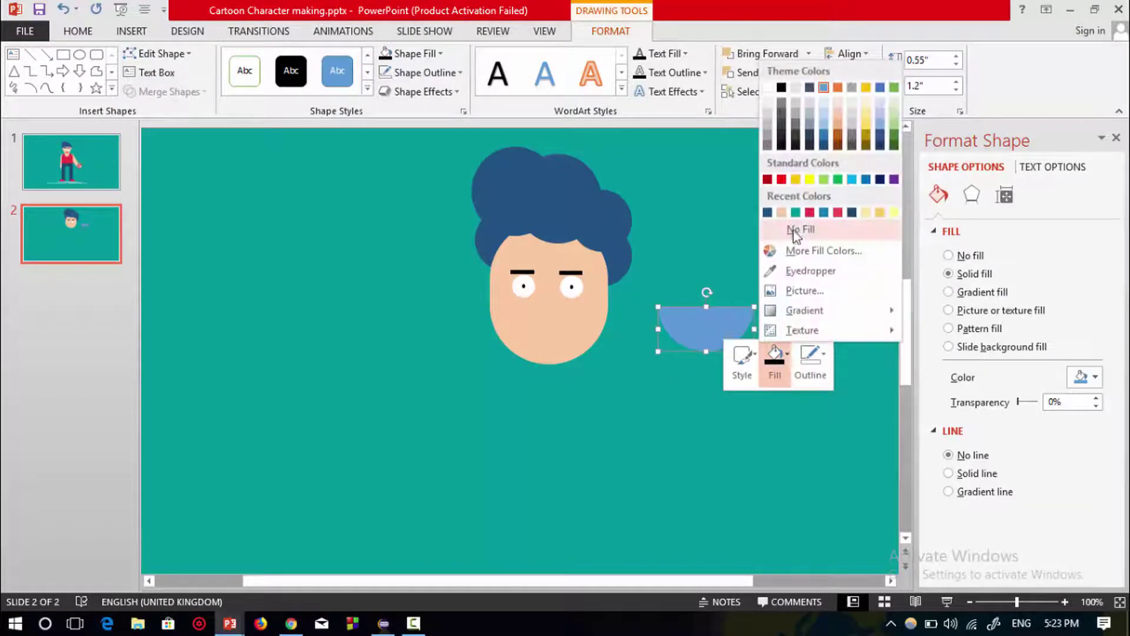
{"action": "left_click", "coordinate": [810, 211]}
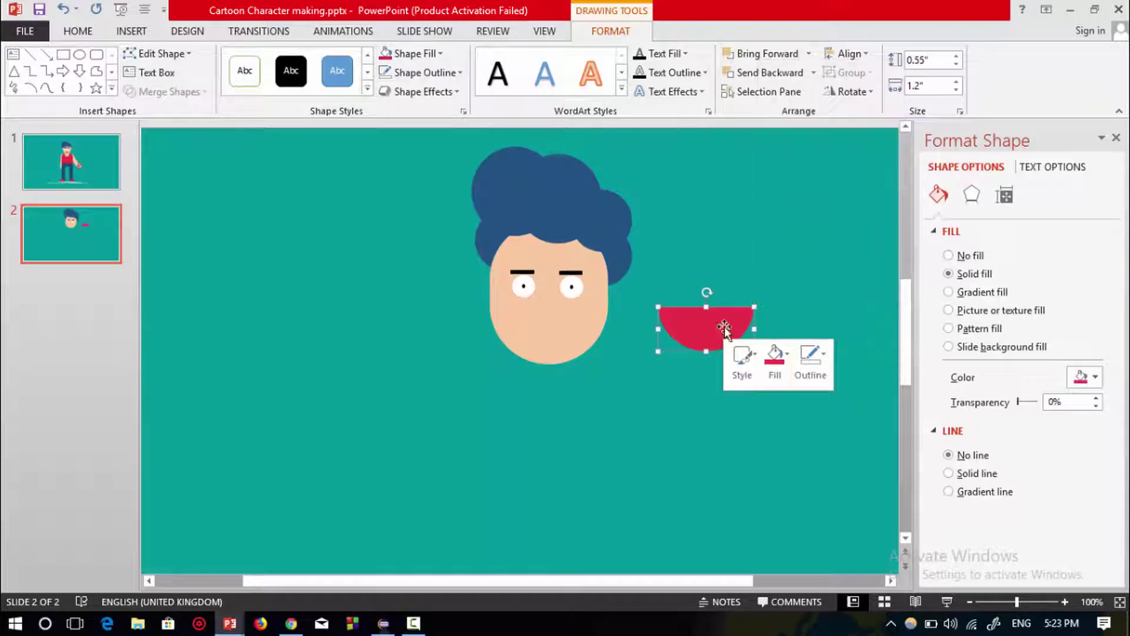
{"action": "left_click", "coordinate": [520, 131]}
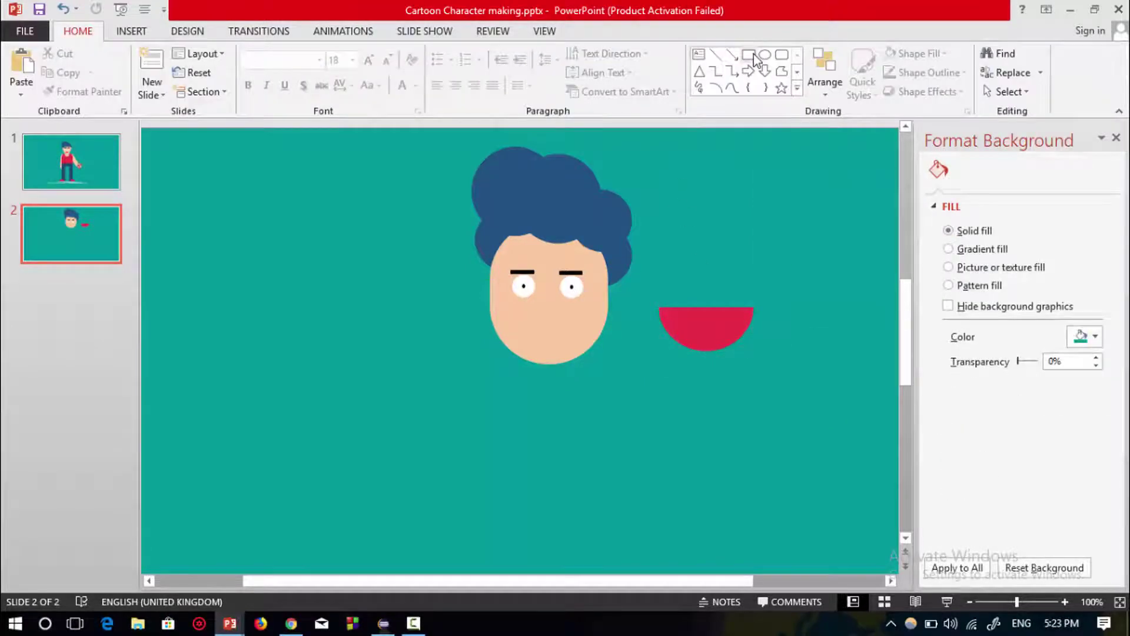
Add an outline-free white rectangle across the top of the red half-circle as teeth
{"action": "left_click", "coordinate": [752, 55]}
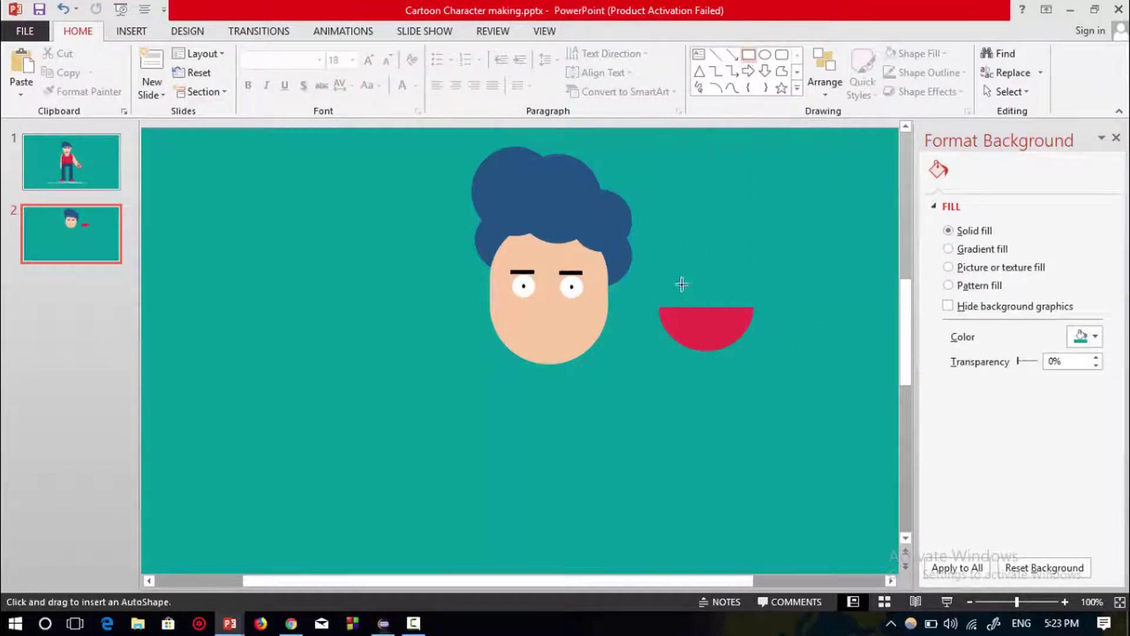
{"action": "left_click_drag", "start_coordinate": [658, 290], "coordinate": [753, 308]}
{"action": "scroll", "coordinate": [737, 305], "scroll_direction": "up", "scroll_amount": 5}
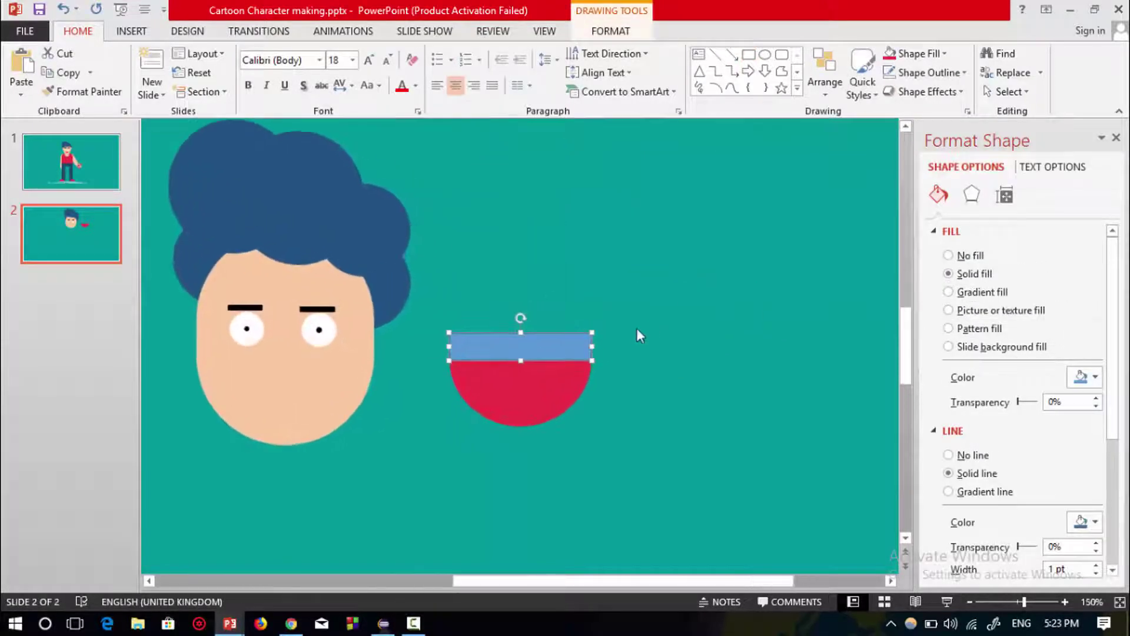
{"action": "left_click", "coordinate": [513, 380]}
{"action": "left_click", "coordinate": [492, 356]}
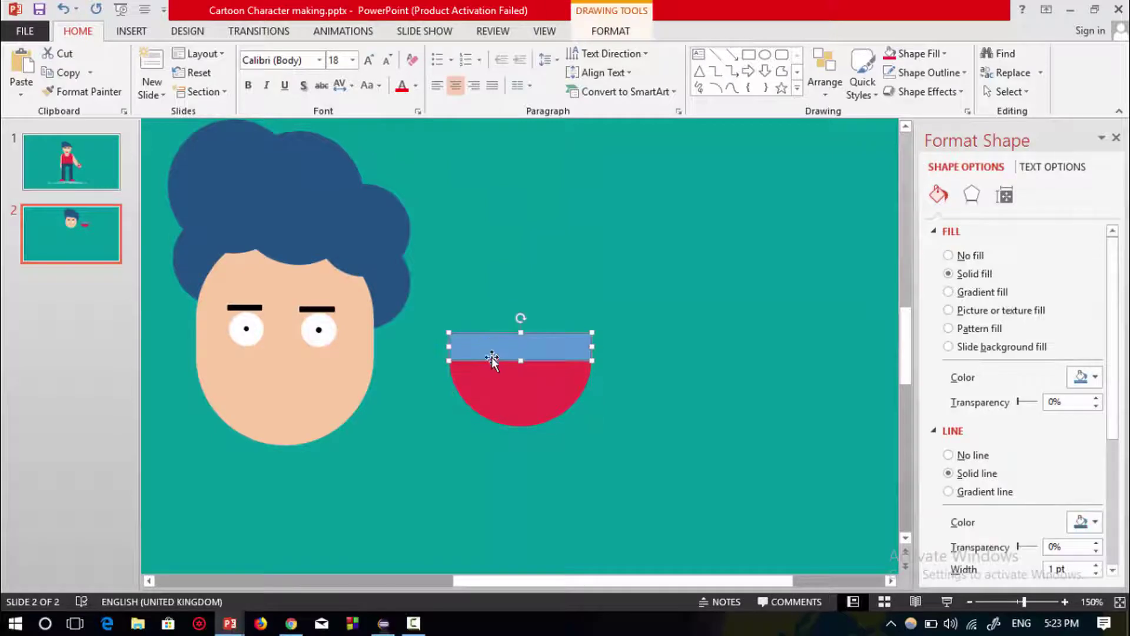
{"action": "right_click", "coordinate": [515, 350]}
{"action": "left_click", "coordinate": [603, 386]}
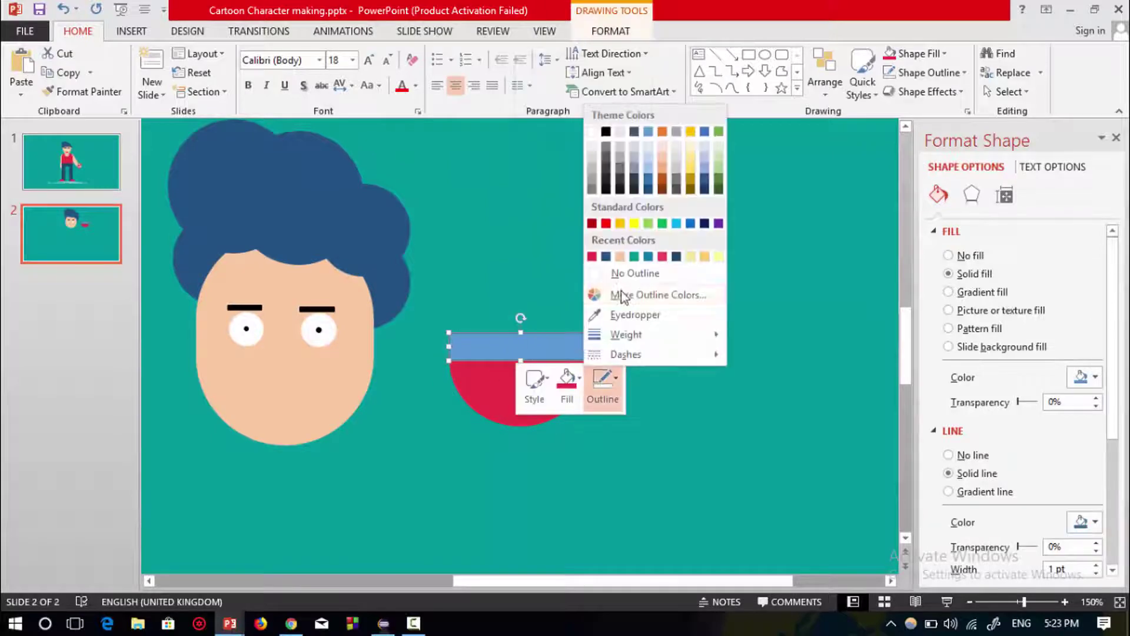
{"action": "left_click", "coordinate": [624, 274]}
{"action": "left_click", "coordinate": [567, 386]}
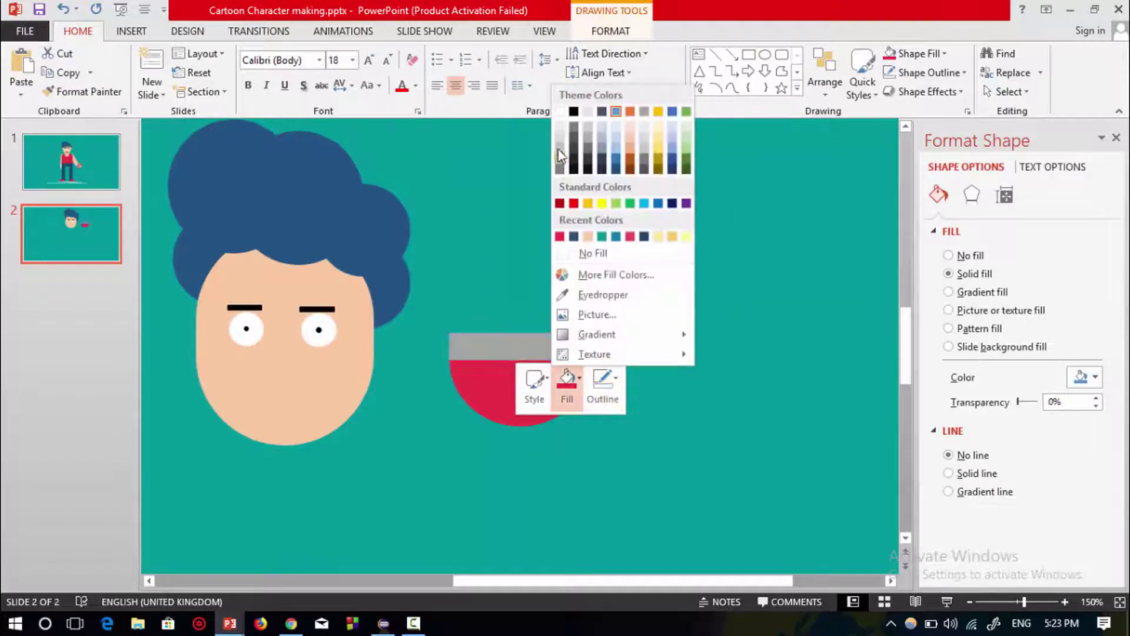
{"action": "left_click", "coordinate": [561, 112]}
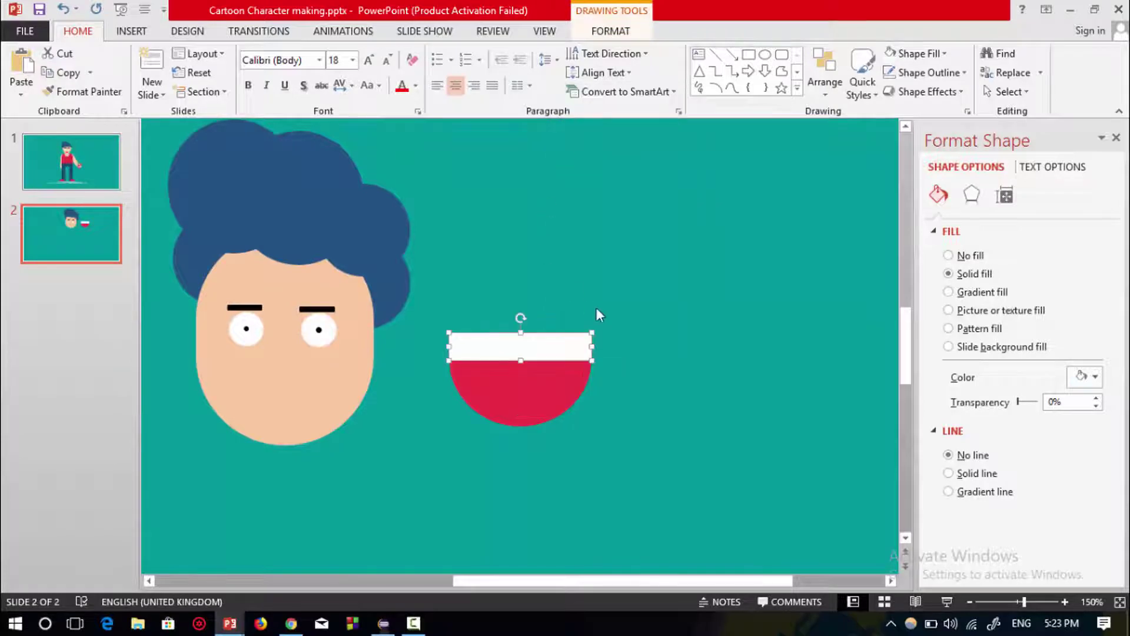
{"action": "scroll", "coordinate": [607, 287], "scroll_direction": "down", "scroll_amount": 8, "text": "ctrl"}
{"action": "left_click", "coordinate": [616, 280], "text": "shift"}
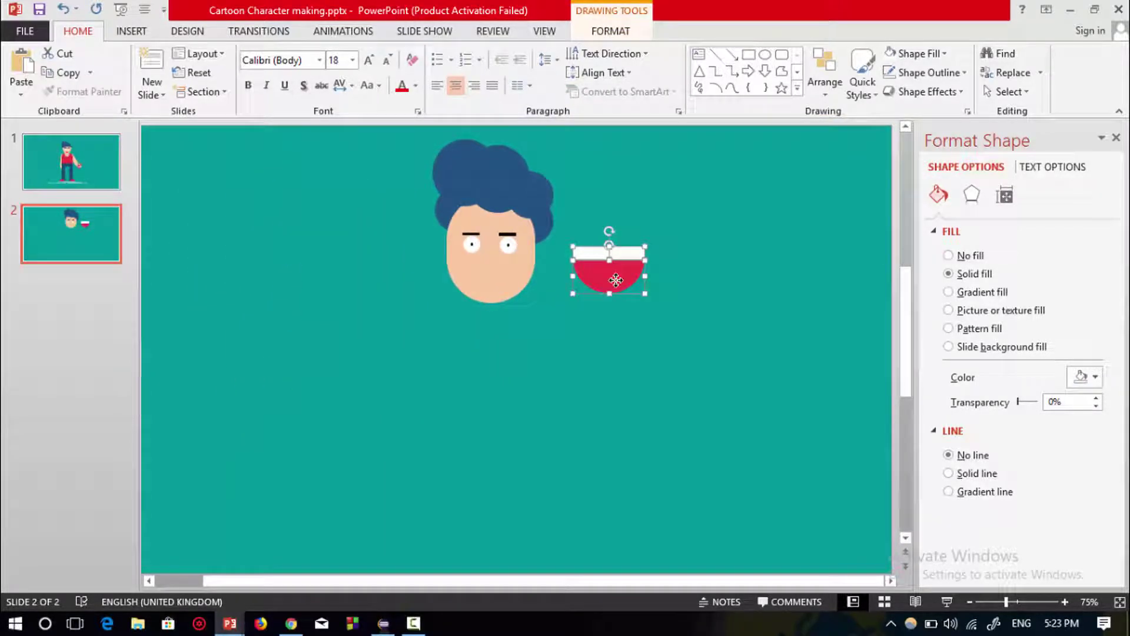
Group the white strip and red half-circle, shrink the group and place it below the eyes
{"action": "key", "text": "ctrl+g"}
{"action": "left_click_drag", "start_coordinate": [615, 280], "coordinate": [507, 294]}
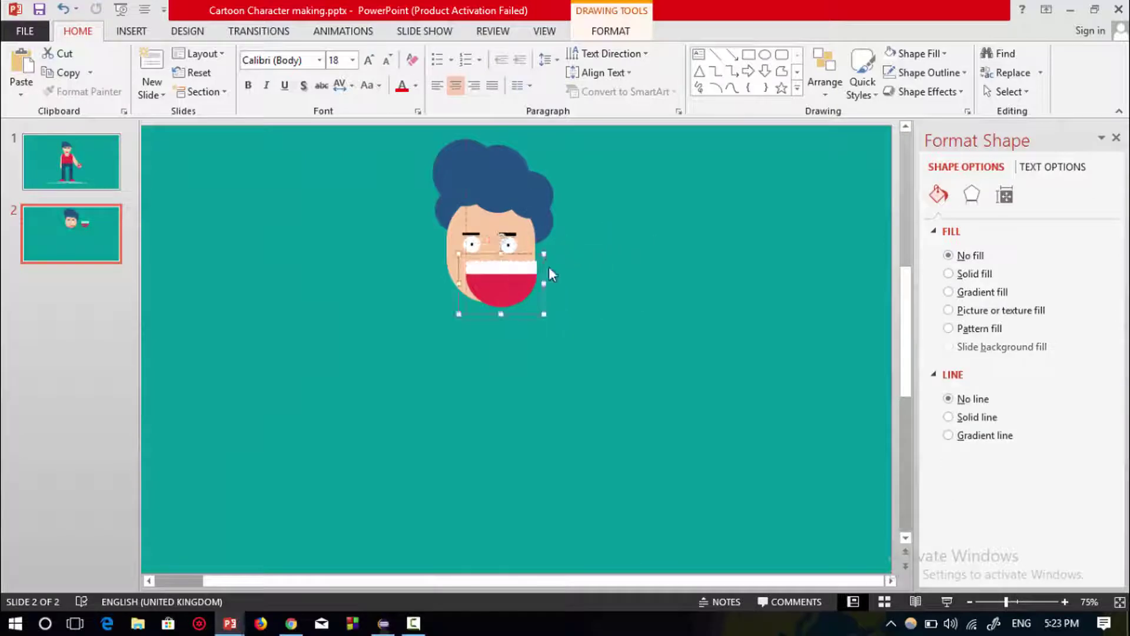
{"action": "left_click_drag", "start_coordinate": [545, 252], "coordinate": [518, 271]}
{"action": "left_click_drag", "start_coordinate": [488, 307], "coordinate": [502, 278]}
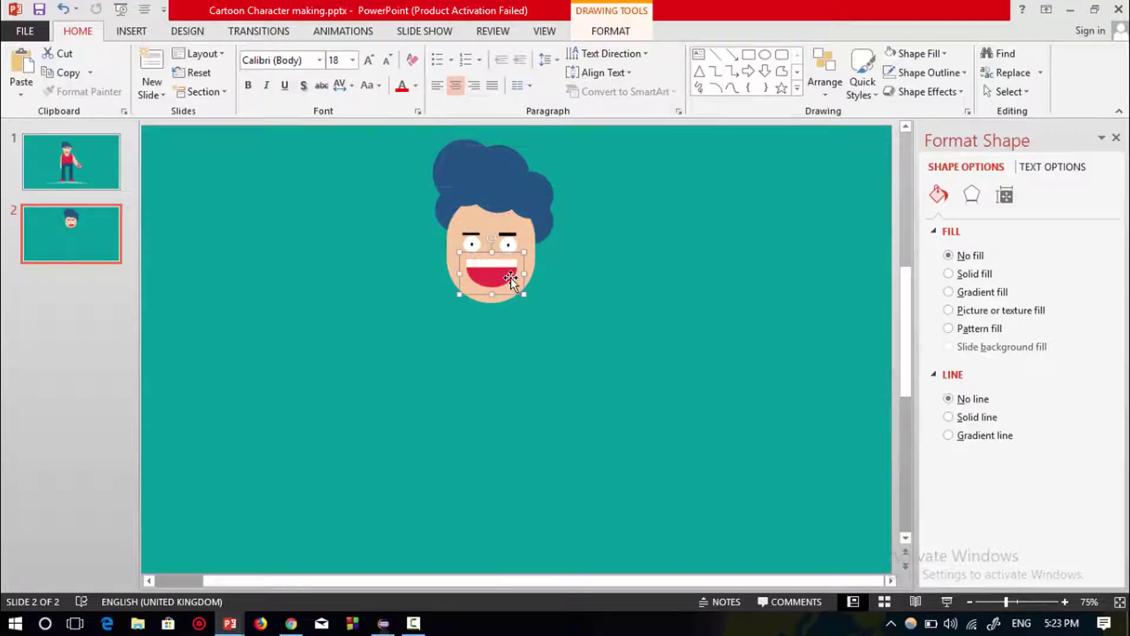
{"action": "left_click", "coordinate": [768, 244]}
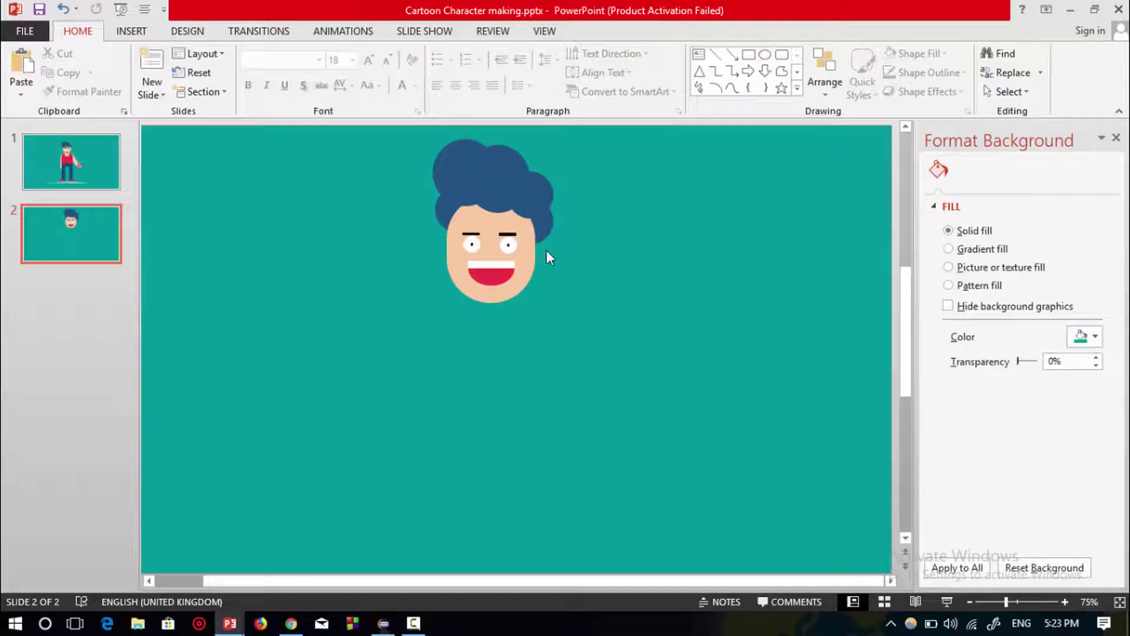
Draw a small ear-sized circle beside the face
{"action": "left_click", "coordinate": [765, 55]}
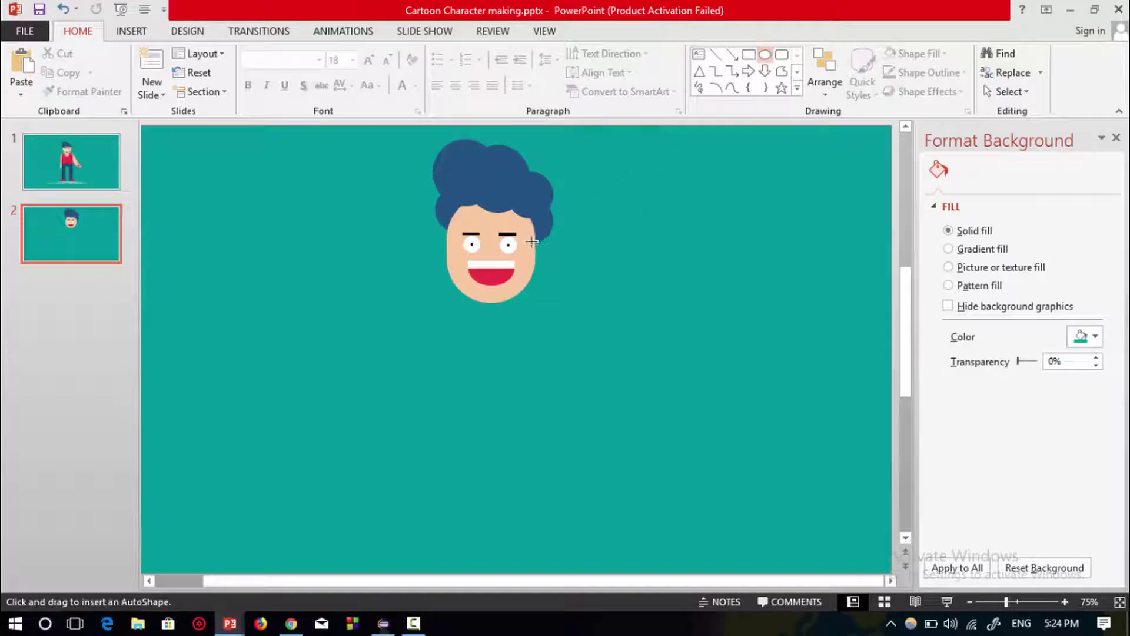
{"action": "left_click_drag", "start_coordinate": [559, 260], "coordinate": [565, 264]}
{"action": "scroll", "coordinate": [565, 263], "scroll_direction": "up", "scroll_amount": 3}
{"action": "left_click_drag", "start_coordinate": [543, 318], "coordinate": [530, 307]}
Remove the ear's outline, eyedrop the face's skin colour into it, and place it at the face edge
{"action": "right_click", "coordinate": [514, 291]}
{"action": "left_click", "coordinate": [602, 247]}
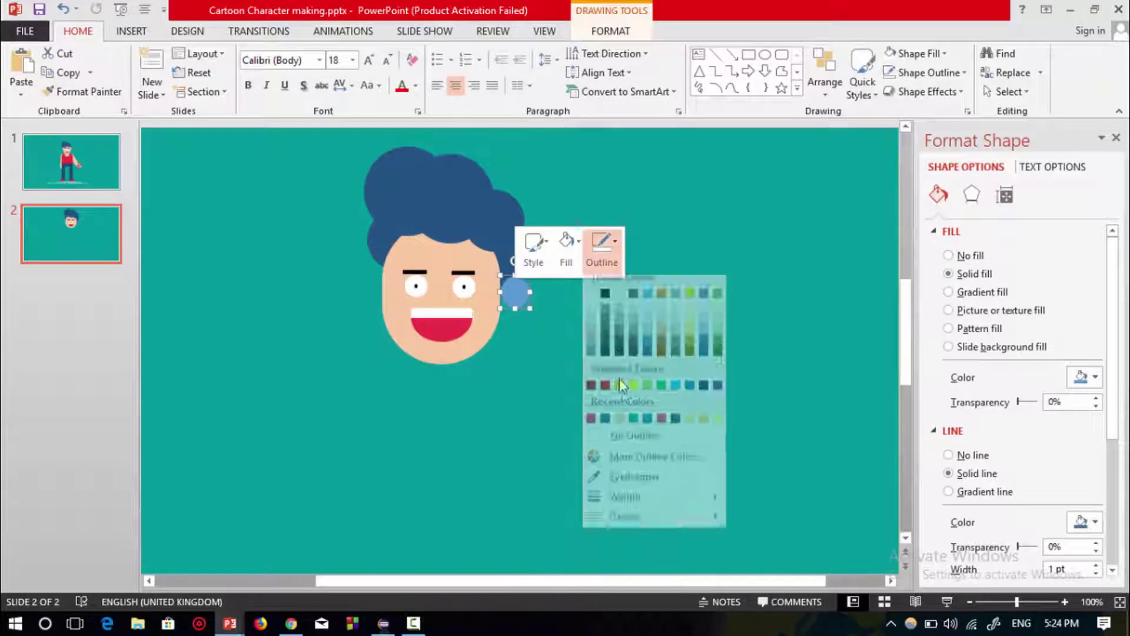
{"action": "left_click", "coordinate": [635, 444]}
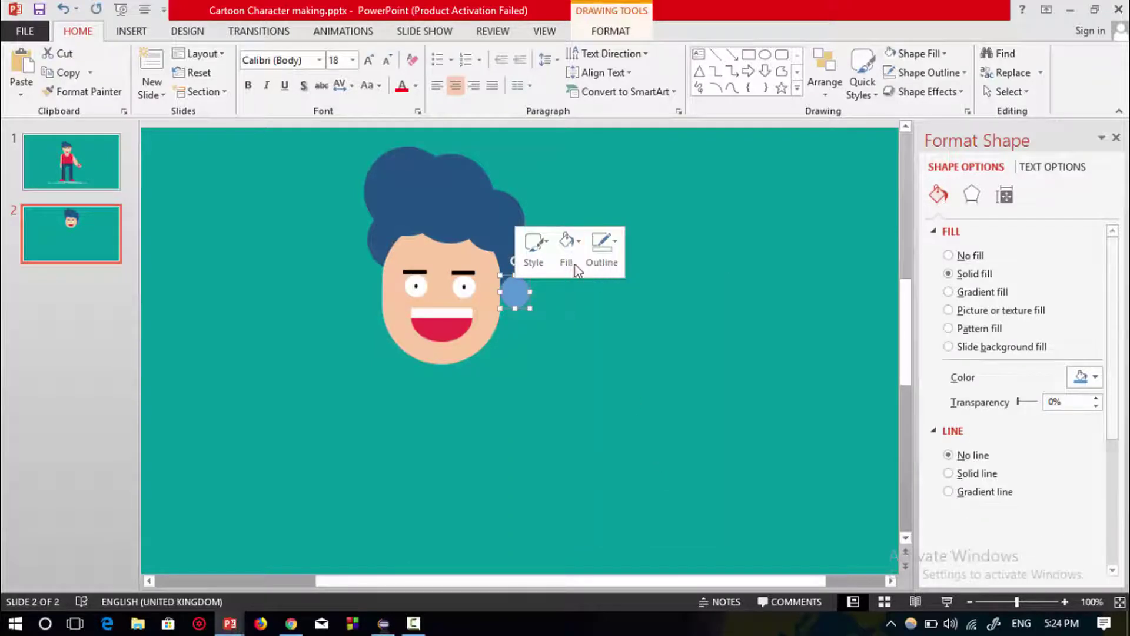
{"action": "left_click", "coordinate": [566, 247]}
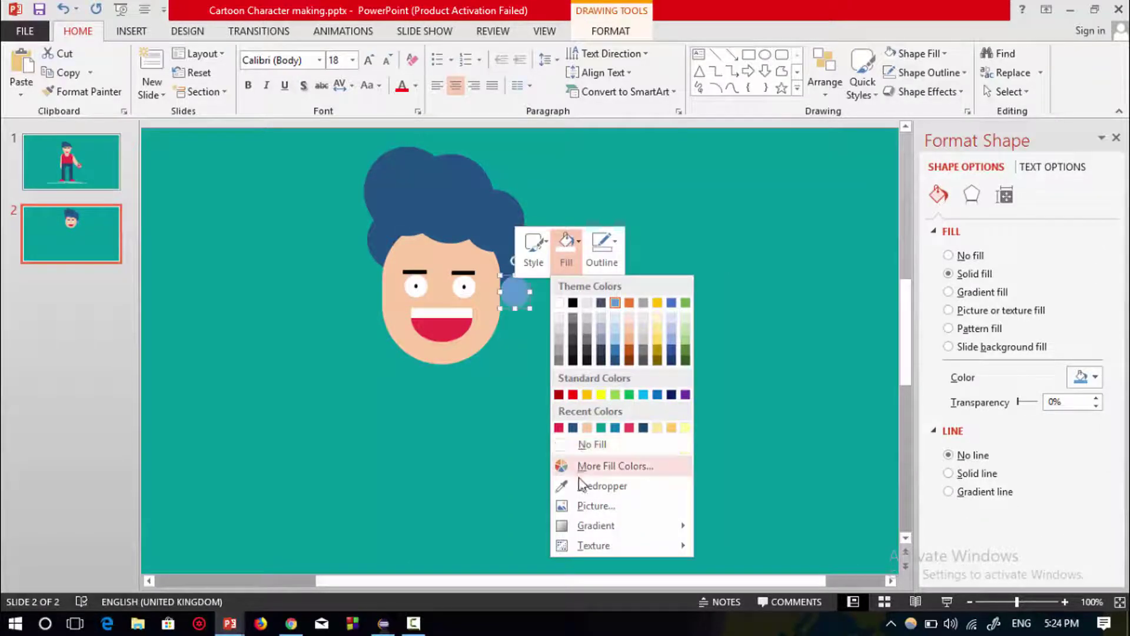
{"action": "left_click", "coordinate": [601, 486]}
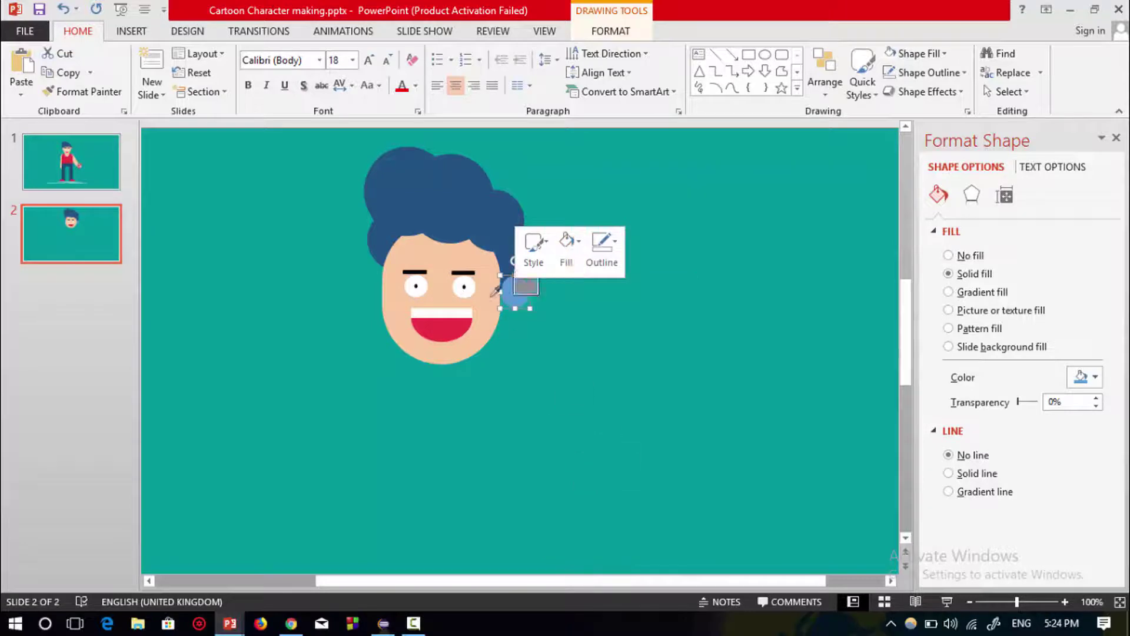
{"action": "left_click", "coordinate": [486, 265]}
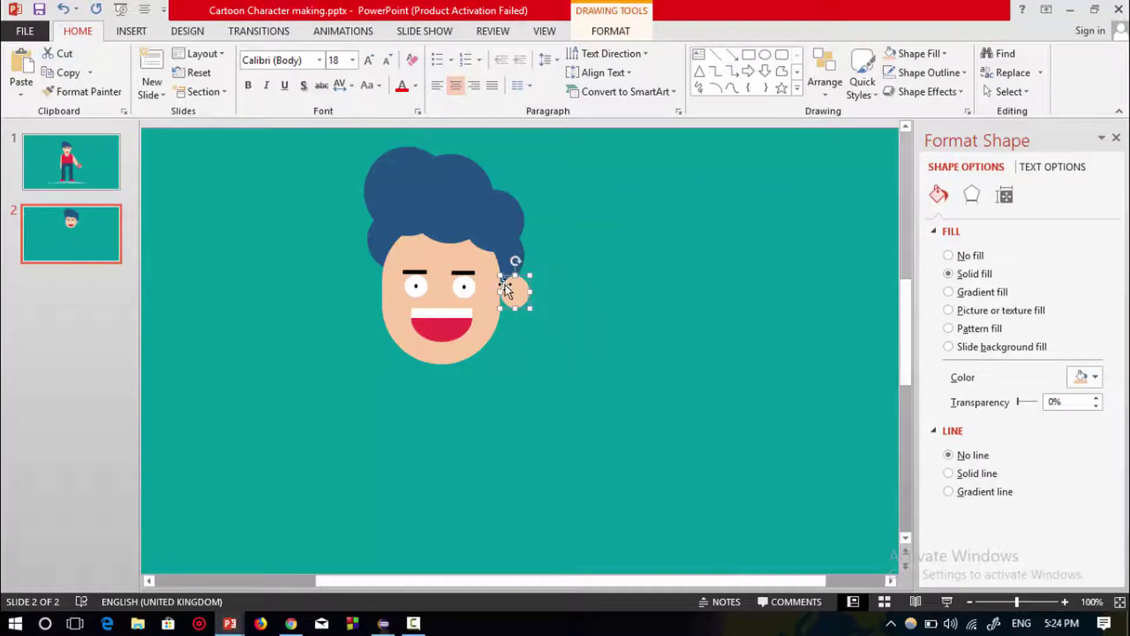
{"action": "mouse_move", "coordinate": [511, 291]}
{"action": "left_mouse_down"}
{"action": "mouse_move", "coordinate": [498, 292]}
{"action": "mouse_move", "coordinate": [515, 299]}
{"action": "left_mouse_up"}
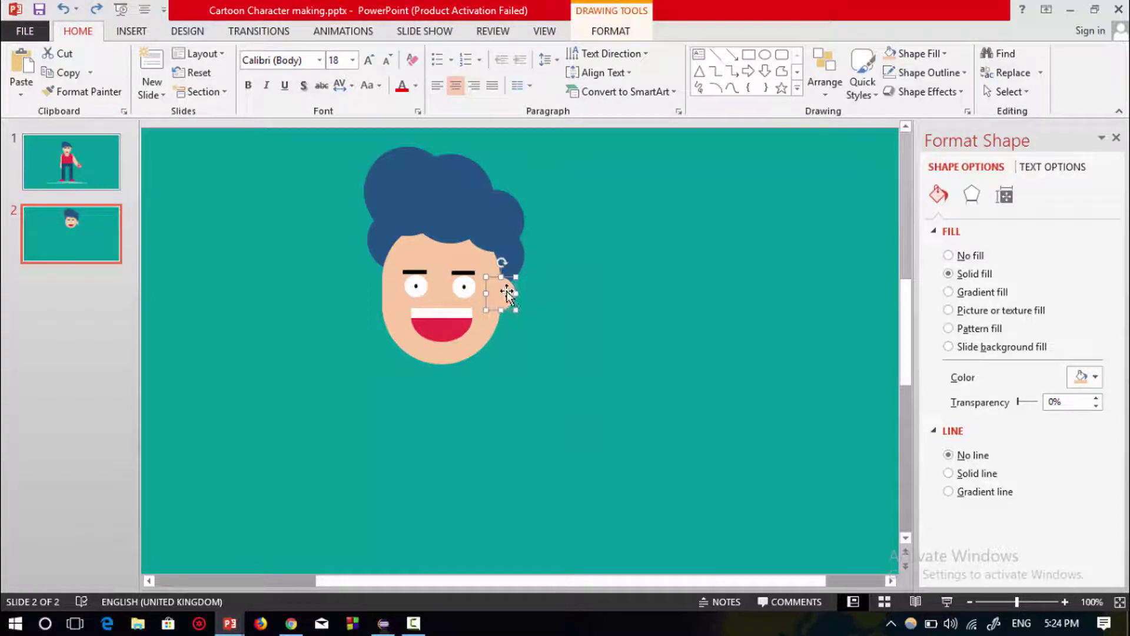
{"action": "left_click_drag", "start_coordinate": [507, 293], "coordinate": [389, 285]}
{"action": "left_click", "coordinate": [672, 242]}
{"action": "scroll", "coordinate": [608, 252], "scroll_direction": "down", "scroll_amount": 3, "text": "ctrl"}
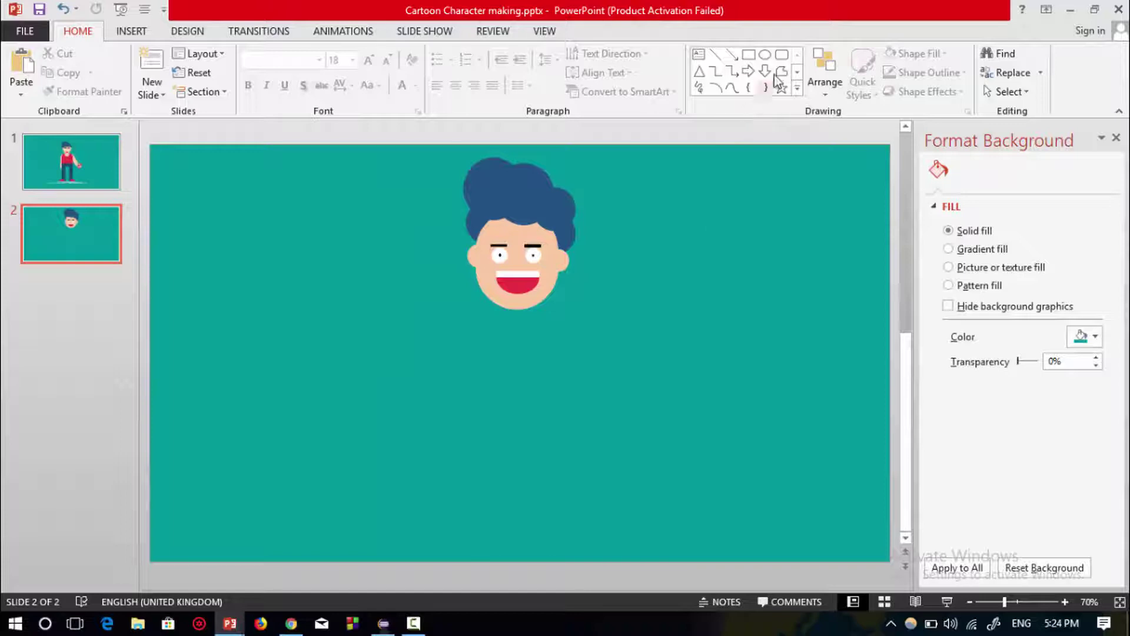
Draw a tall rounded rectangle right of the head with slightly less rounded corners
{"action": "left_click", "coordinate": [783, 56]}
{"action": "mouse_move", "coordinate": [648, 267]}
{"action": "left_mouse_down"}
{"action": "mouse_move", "coordinate": [735, 416]}
{"action": "mouse_move", "coordinate": [761, 420]}
{"action": "left_mouse_up"}
{"action": "left_click_drag", "start_coordinate": [669, 267], "coordinate": [662, 268]}
{"action": "left_click_drag", "start_coordinate": [710, 317], "coordinate": [739, 301]}
Remove the shirt shape's outline, fill it with the recent red and nudge it up-left
{"action": "right_click", "coordinate": [739, 301]}
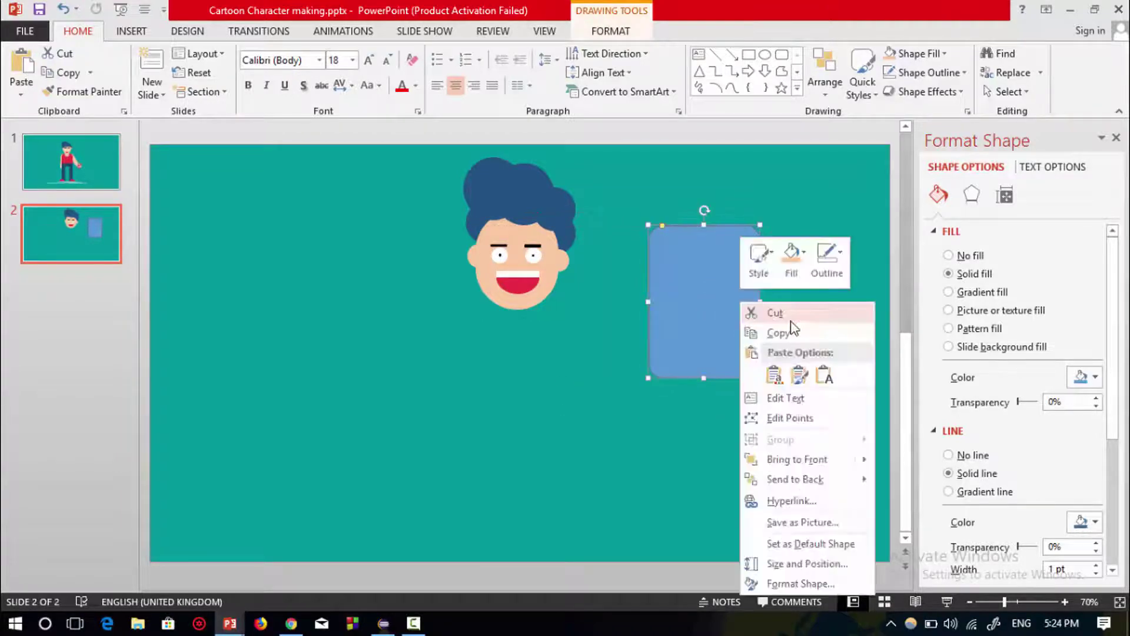
{"action": "left_click", "coordinate": [827, 259]}
{"action": "left_click", "coordinate": [851, 454]}
{"action": "left_click", "coordinate": [798, 265]}
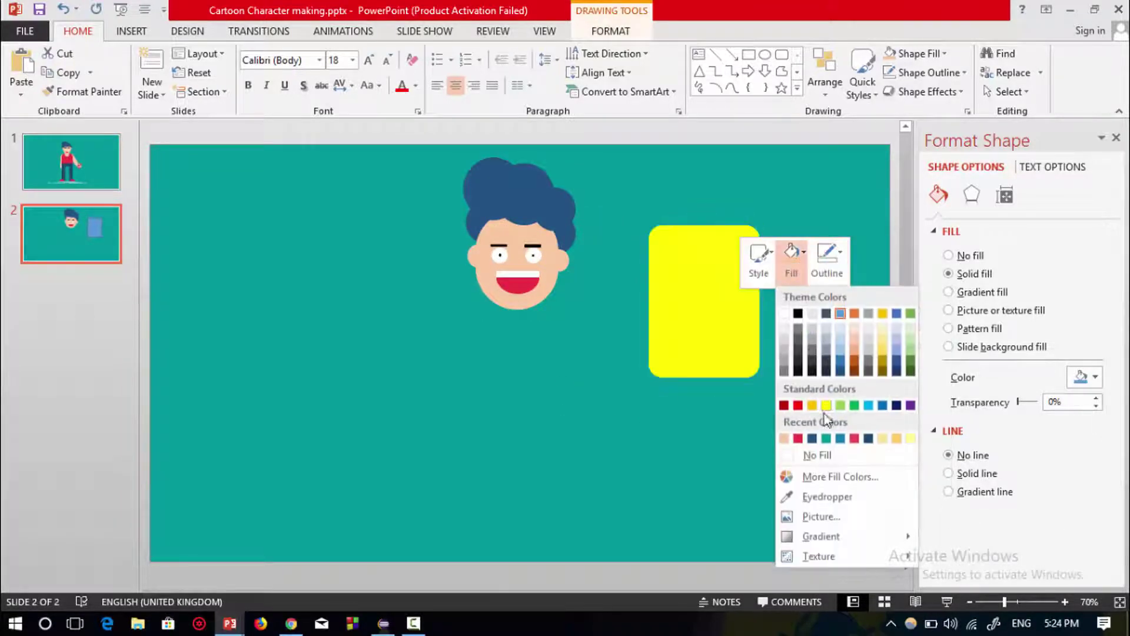
{"action": "left_click", "coordinate": [802, 439]}
{"action": "left_click_drag", "start_coordinate": [710, 312], "coordinate": [698, 293]}
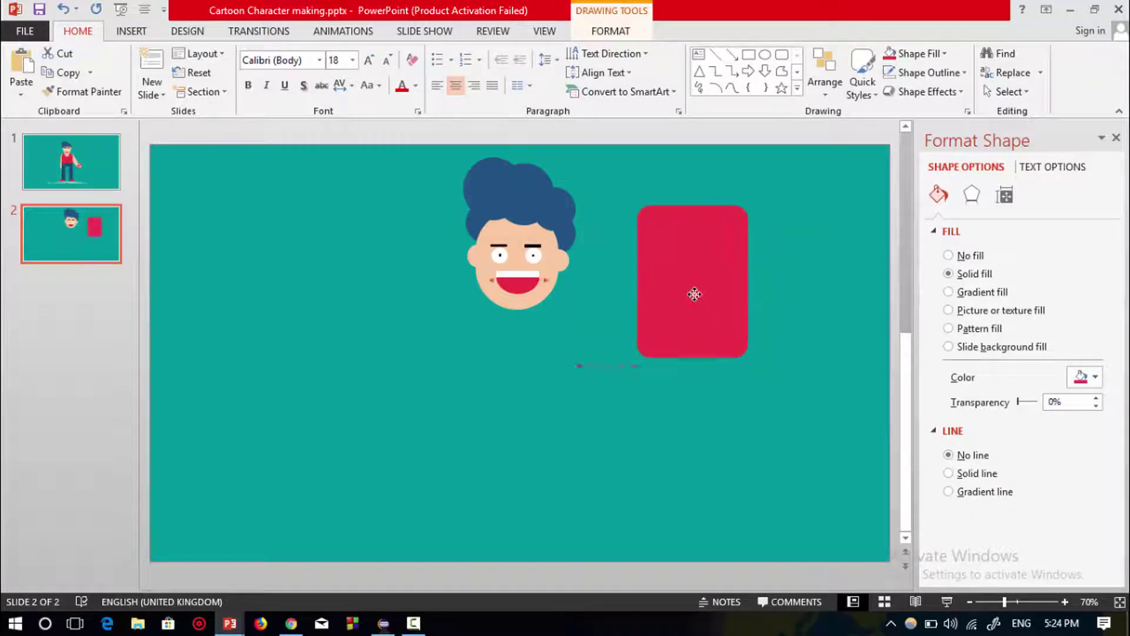
{"action": "left_click", "coordinate": [760, 164]}
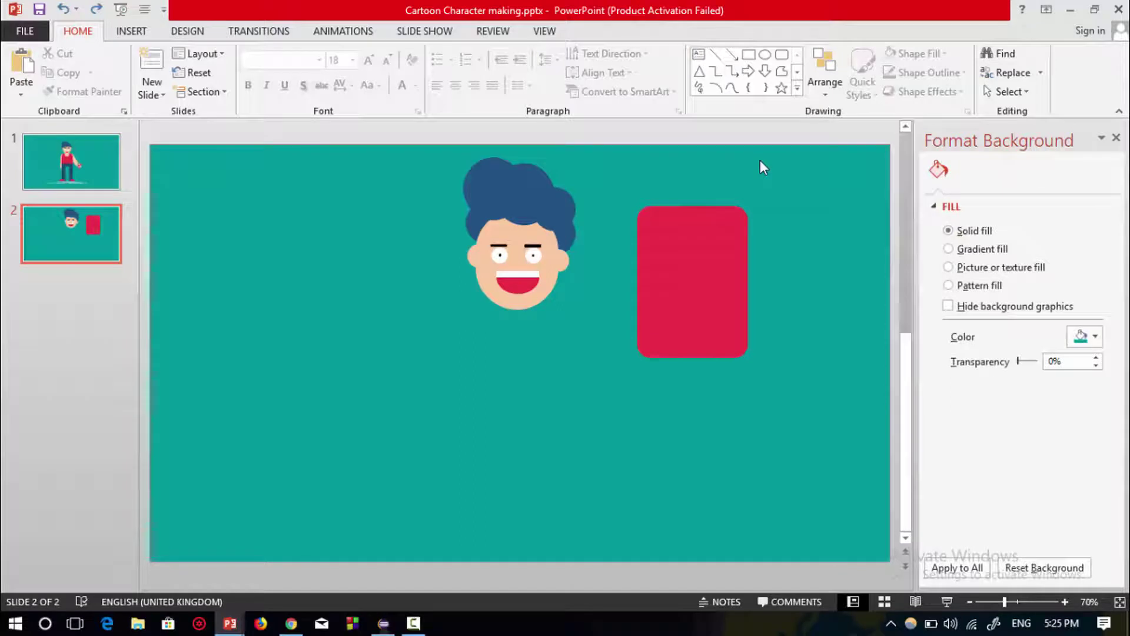
Draw an outline-free dark blue waistband rectangle just below the shirt
{"action": "left_click", "coordinate": [747, 57]}
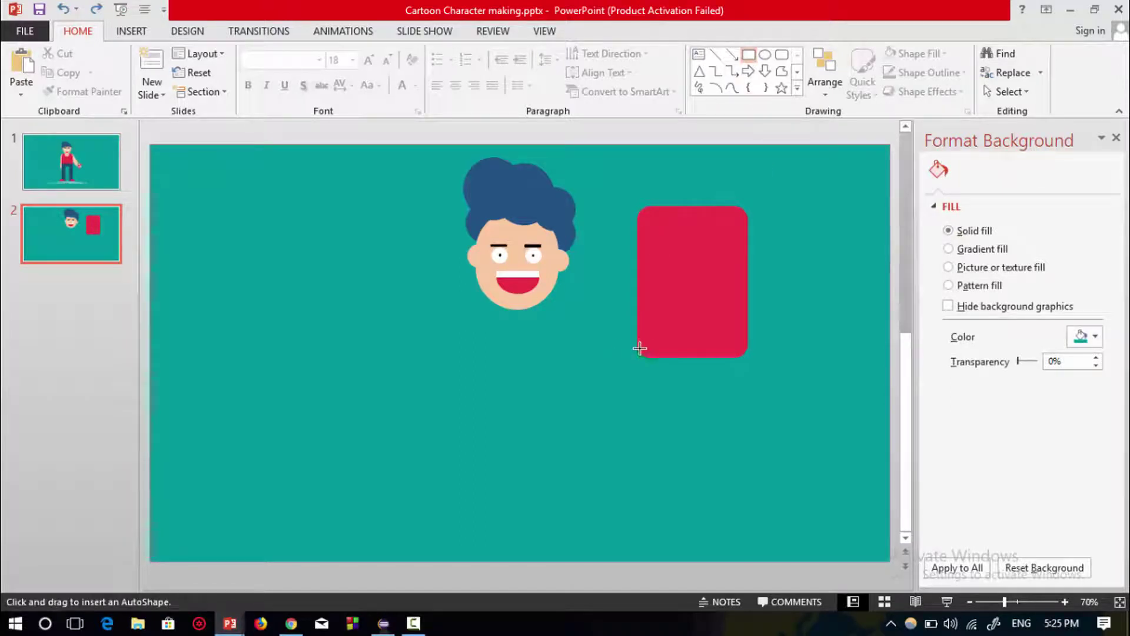
{"action": "left_click_drag", "start_coordinate": [637, 346], "coordinate": [715, 354]}
{"action": "right_click", "coordinate": [719, 345]}
{"action": "left_click", "coordinate": [807, 377]}
{"action": "left_click", "coordinate": [826, 271]}
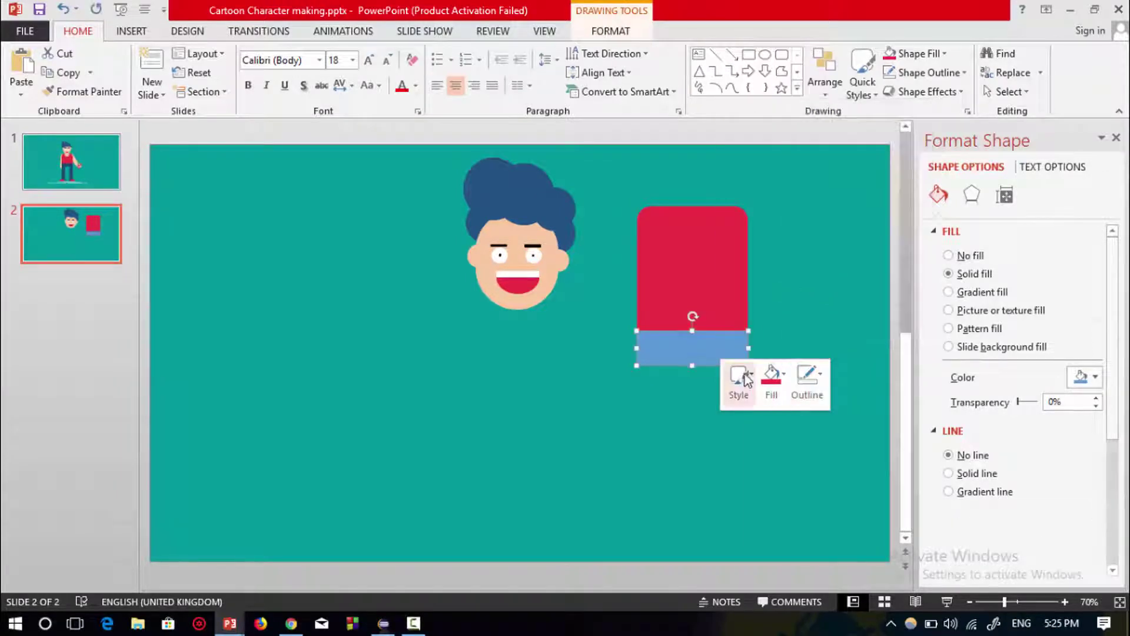
{"action": "left_click", "coordinate": [771, 377]}
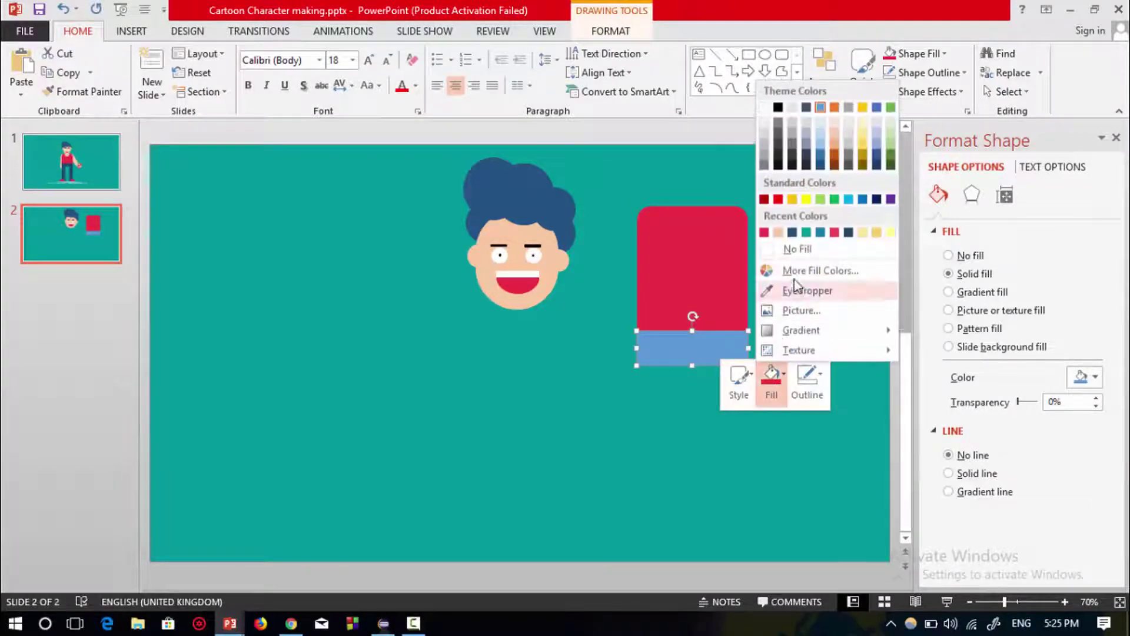
{"action": "left_click", "coordinate": [793, 232]}
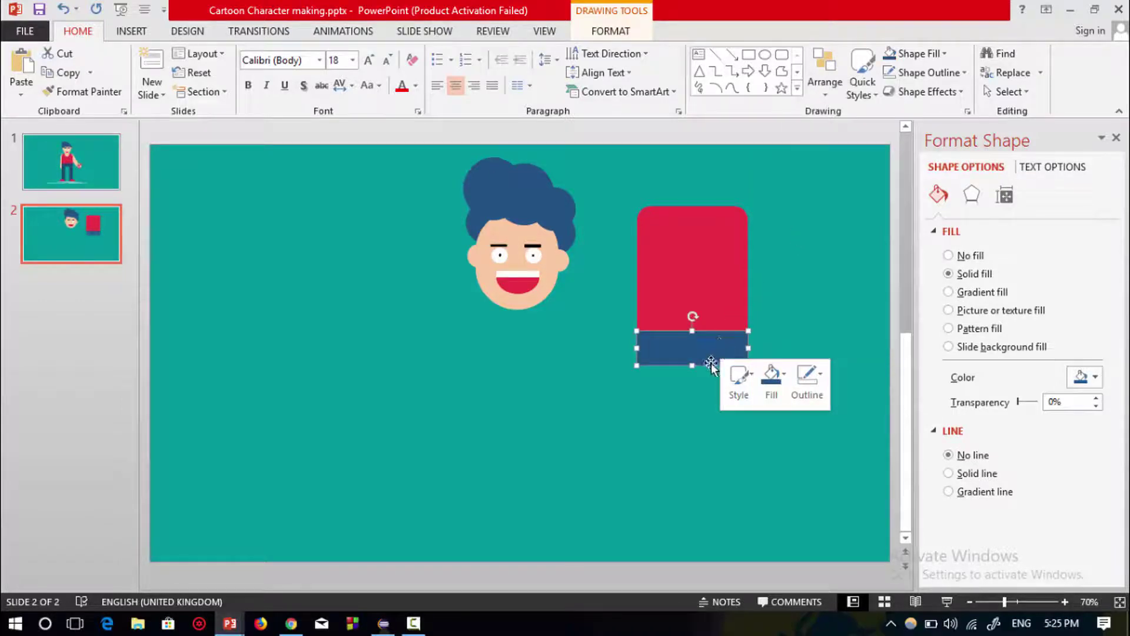
Duplicate the blue bar and stretch the copies into two long legs
{"action": "left_click_drag", "start_coordinate": [730, 351], "coordinate": [649, 412]}
{"action": "left_click_drag", "start_coordinate": [653, 476], "coordinate": [650, 543]}
{"action": "key", "text": "ctrl+d"}
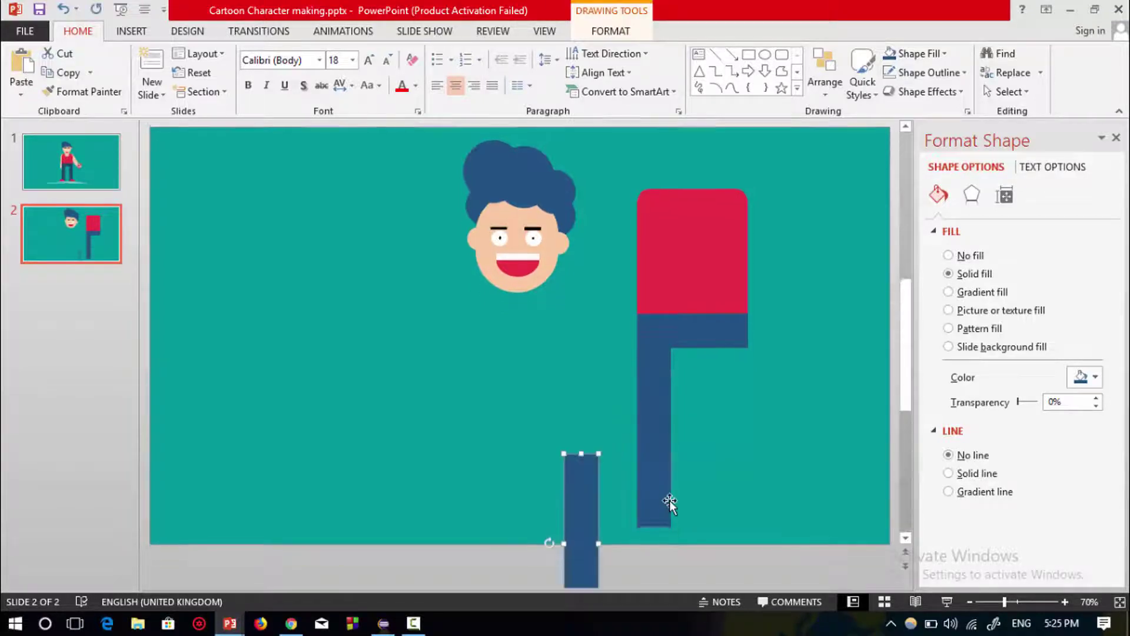
{"action": "left_click_drag", "start_coordinate": [585, 518], "coordinate": [731, 406]}
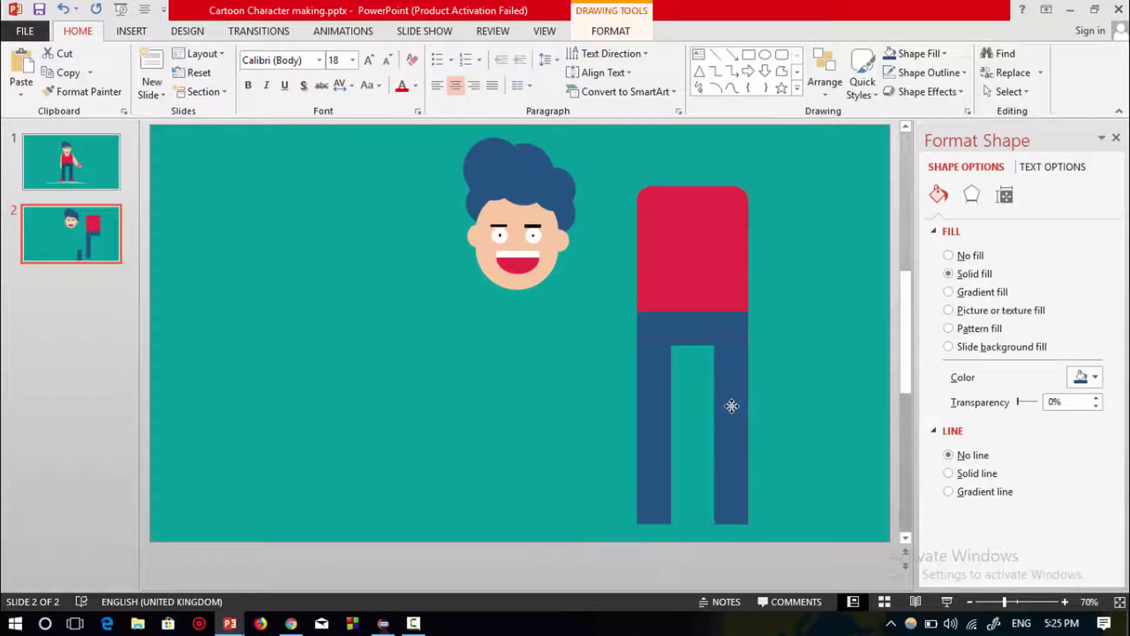
{"action": "left_click", "coordinate": [796, 349]}
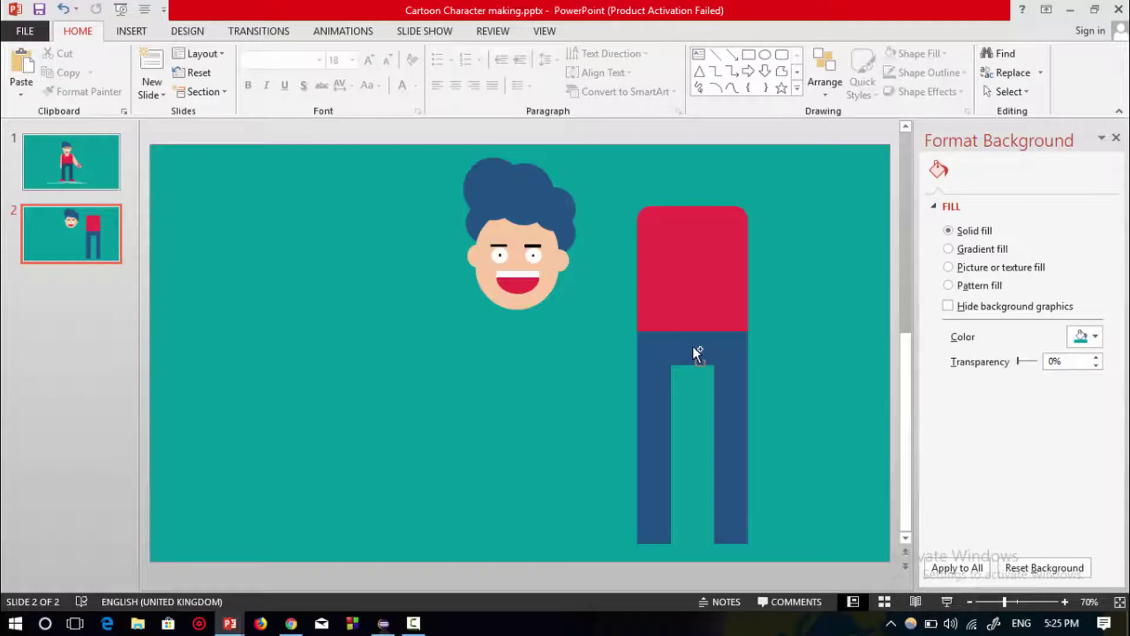
Union the blue waistband and both legs into a single trousers shape
{"action": "left_click", "coordinate": [694, 347]}
{"action": "left_click", "coordinate": [656, 409], "text": "shift"}
{"action": "left_click", "coordinate": [732, 399], "text": "shift"}
{"action": "left_click", "coordinate": [611, 31]}
{"action": "left_click", "coordinate": [167, 91]}
{"action": "left_click", "coordinate": [162, 112]}
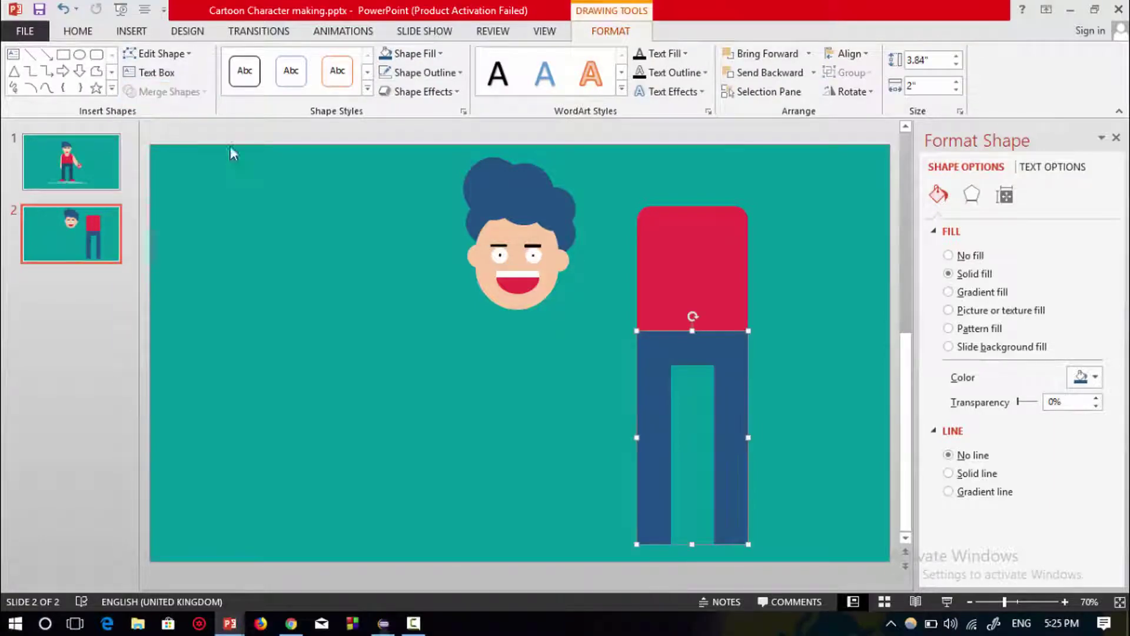
Group the red shirt with the trousers and move the group to the slide's left
{"action": "left_click", "coordinate": [797, 243]}
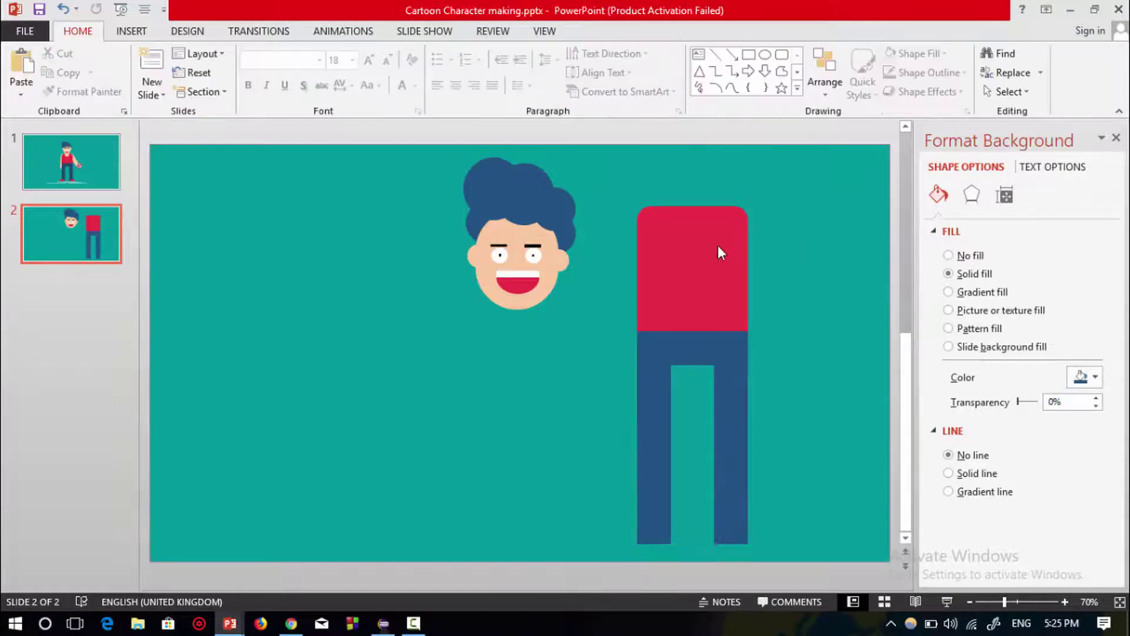
{"action": "left_click", "coordinate": [669, 259]}
{"action": "left_click", "coordinate": [736, 388], "text": "shift"}
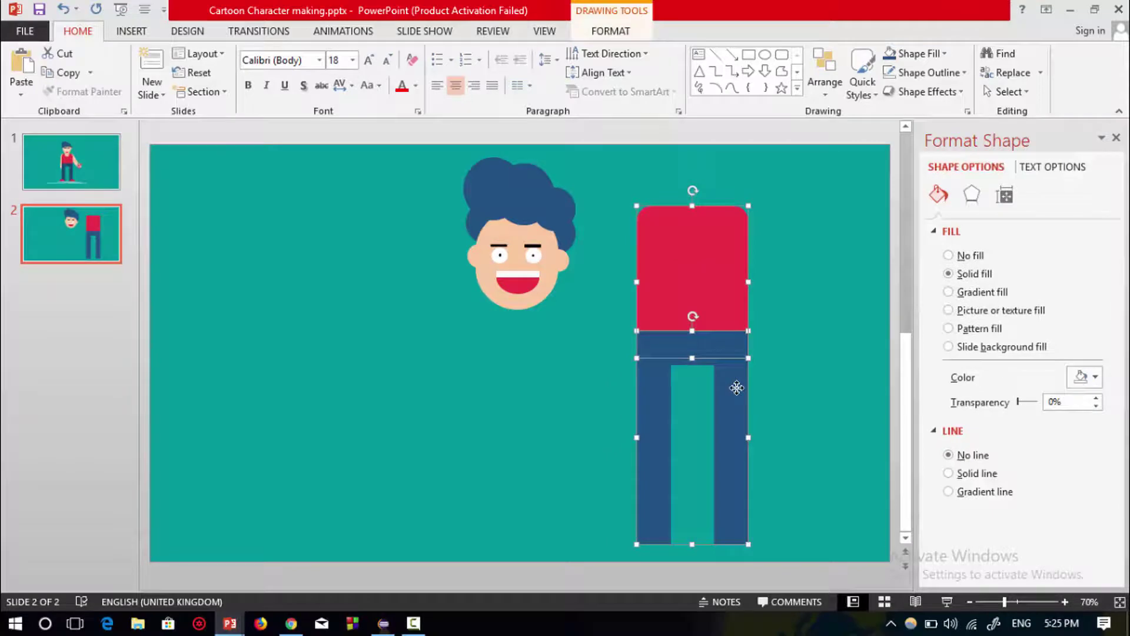
{"action": "key", "text": "ctrl+g"}
{"action": "left_click_drag", "start_coordinate": [708, 292], "coordinate": [286, 273]}
{"action": "left_click", "coordinate": [694, 265]}
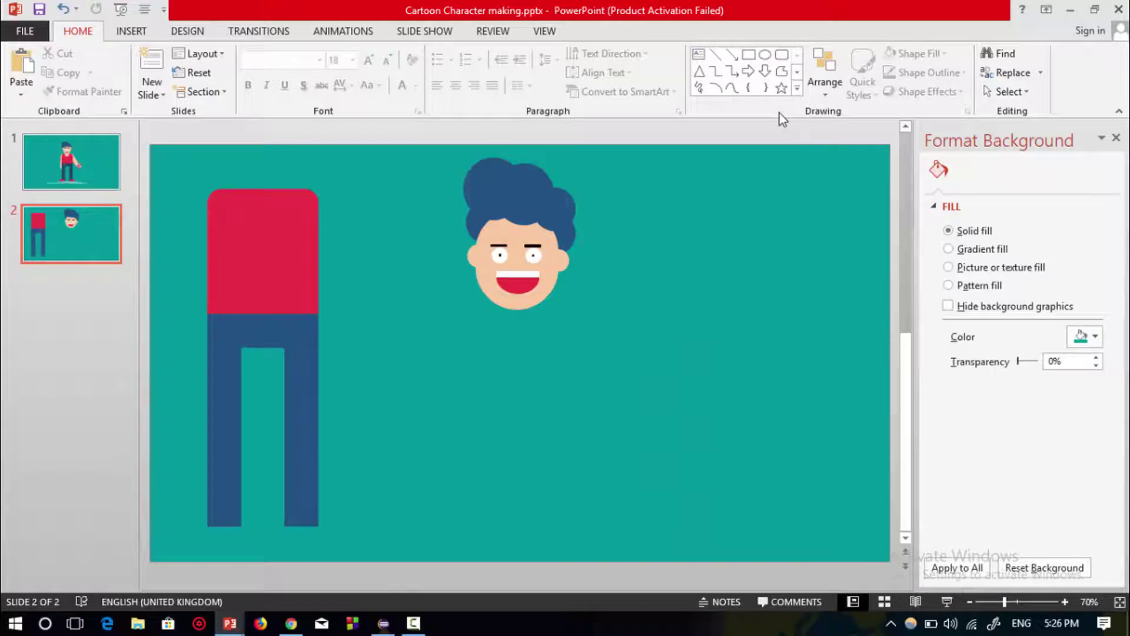
Draw a tall, narrow rounded rectangle to the right of the head
{"action": "left_click", "coordinate": [783, 56]}
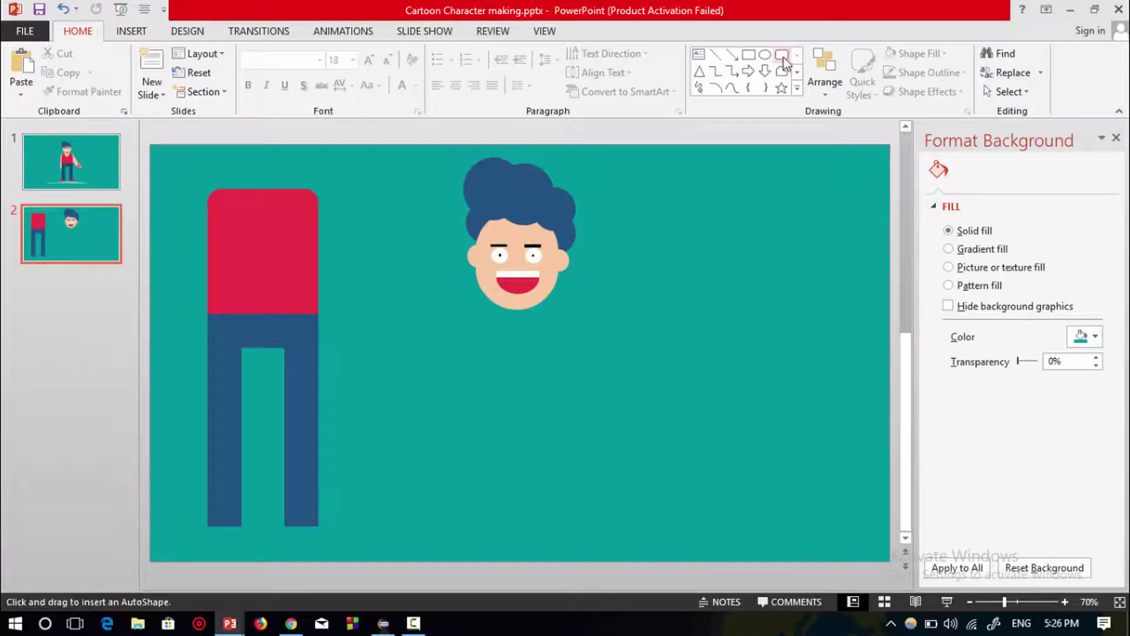
{"action": "mouse_move", "coordinate": [620, 234]}
{"action": "left_mouse_down"}
{"action": "mouse_move", "coordinate": [668, 318]}
{"action": "mouse_move", "coordinate": [683, 420]}
{"action": "left_mouse_up"}
{"action": "left_click_drag", "start_coordinate": [632, 252], "coordinate": [636, 257]}
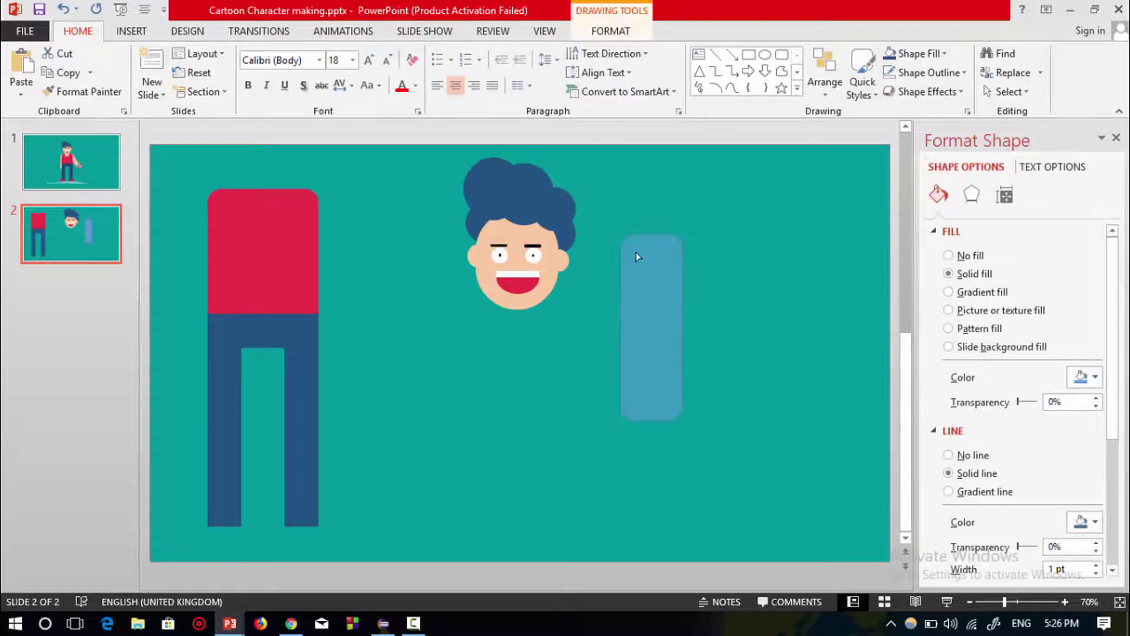
{"action": "left_click_drag", "start_coordinate": [645, 318], "coordinate": [647, 318]}
{"action": "left_click_drag", "start_coordinate": [683, 234], "coordinate": [660, 249]}
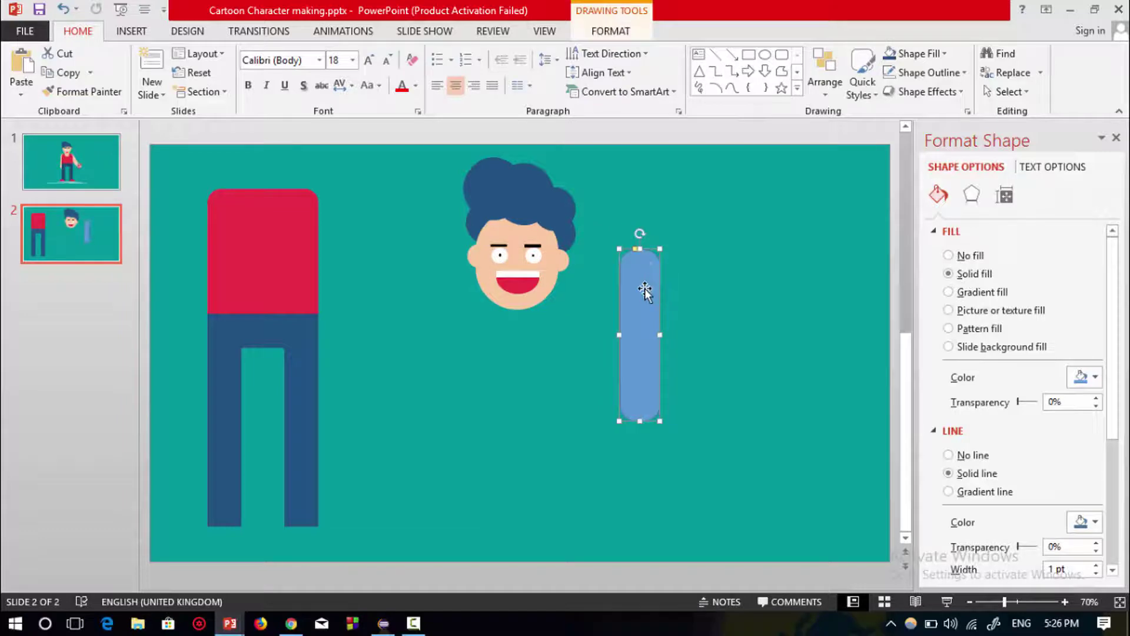
Give the rounded bar no outline and the recent peach fill
{"action": "right_click", "coordinate": [643, 289]}
{"action": "key", "text": "Escape"}
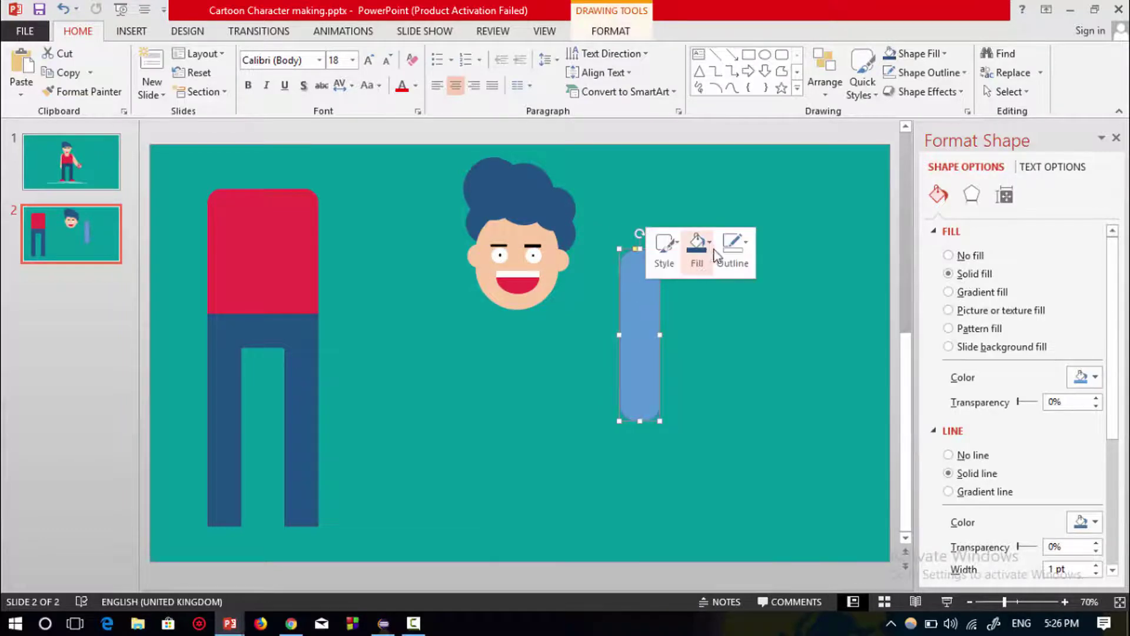
{"action": "left_click", "coordinate": [732, 247]}
{"action": "left_click", "coordinate": [751, 445]}
{"action": "left_click", "coordinate": [697, 248]}
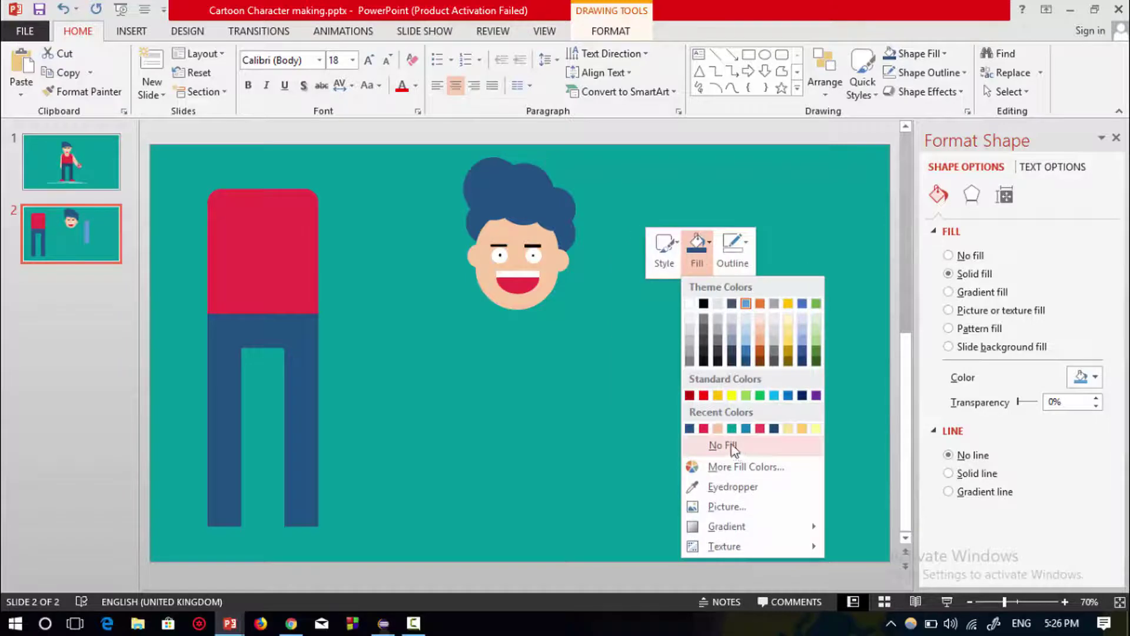
{"action": "left_click", "coordinate": [718, 429]}
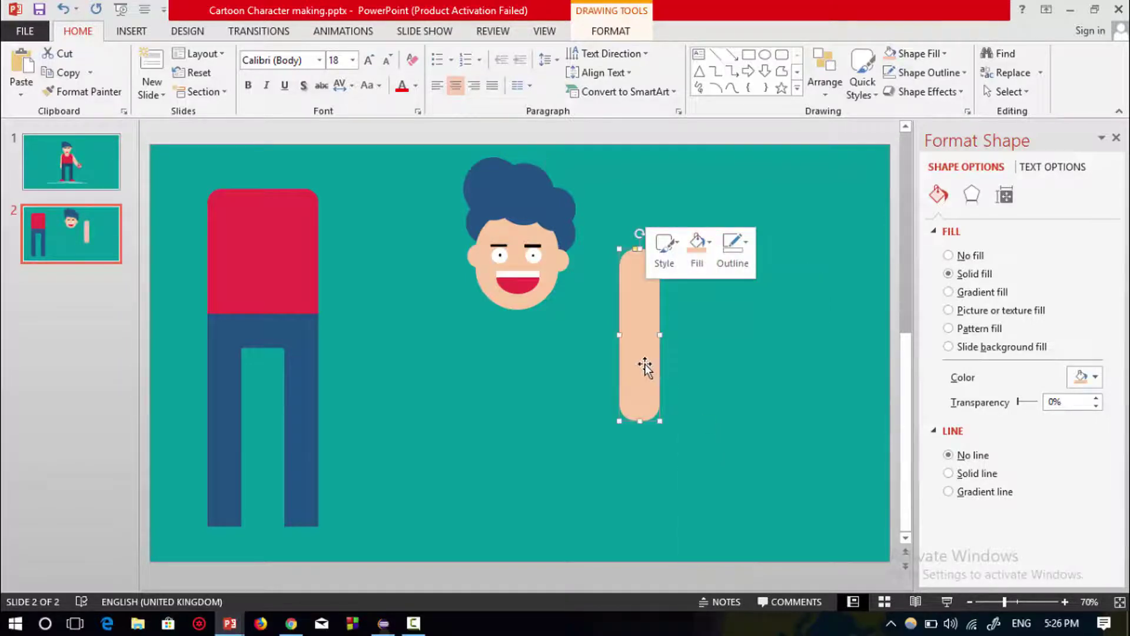
Duplicate the peach bar to its right and move the body group near the face
{"action": "left_click_drag", "start_coordinate": [641, 370], "coordinate": [725, 372]}
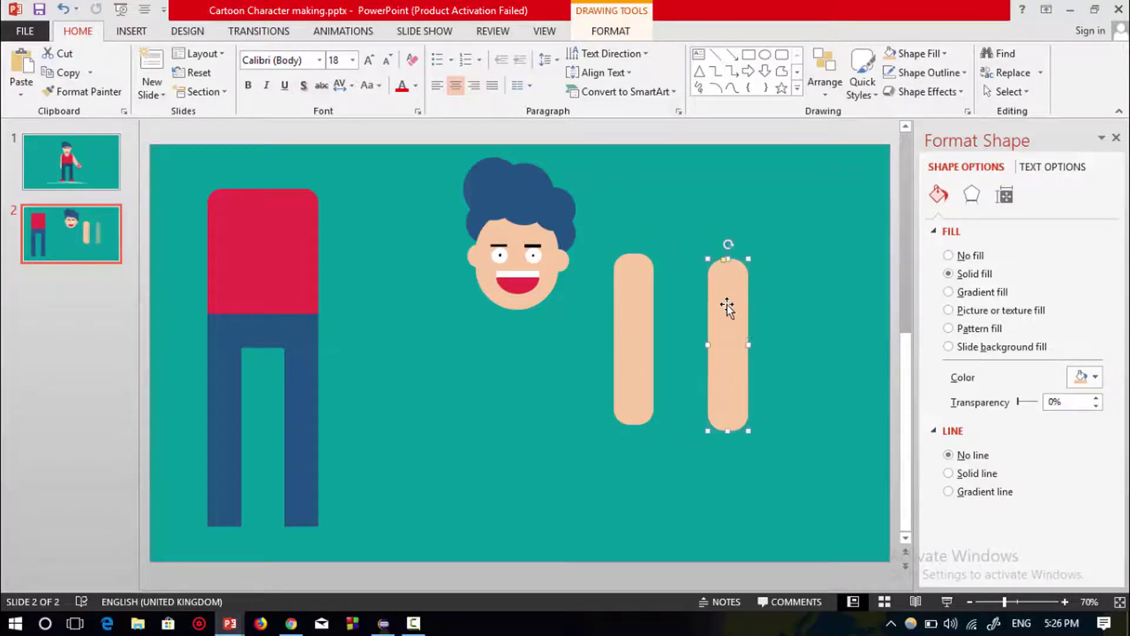
{"action": "left_click", "coordinate": [630, 329]}
{"action": "left_click_drag", "start_coordinate": [616, 340], "coordinate": [520, 343]}
{"action": "key", "text": "Escape"}
{"action": "left_click_drag", "start_coordinate": [248, 253], "coordinate": [419, 338]}
{"action": "scroll", "coordinate": [538, 256], "scroll_direction": "down", "scroll_amount": 2}
Group all the face parts into one head and shrink it to suit the body
{"action": "left_click", "coordinate": [448, 197]}
{"action": "left_click_drag", "start_coordinate": [448, 188], "coordinate": [577, 340]}
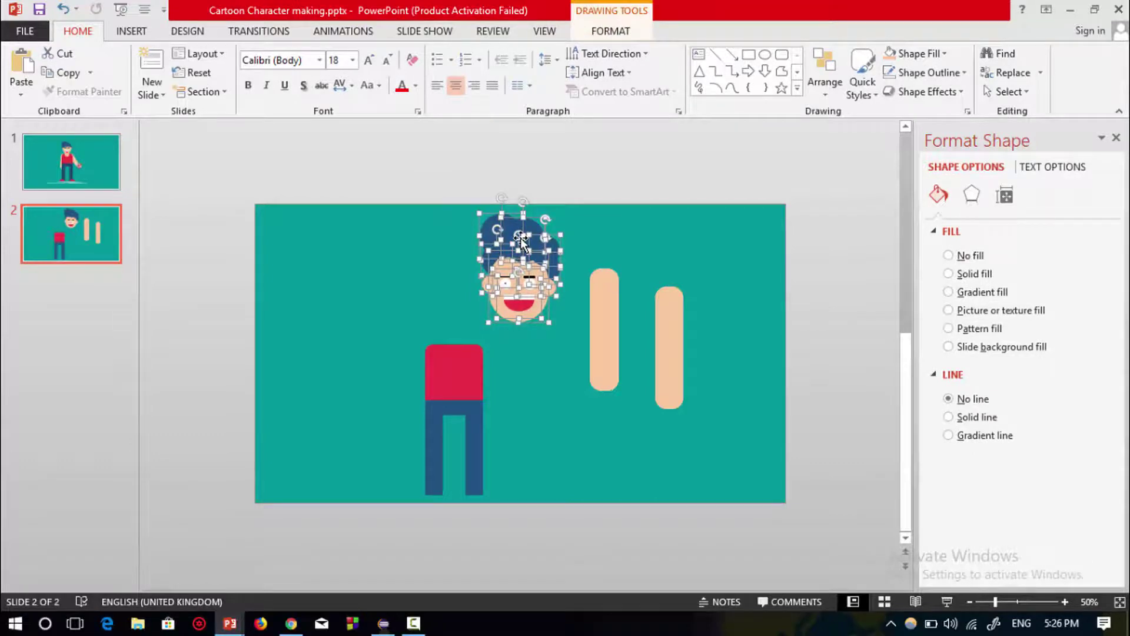
{"action": "key", "text": "ctrl+g"}
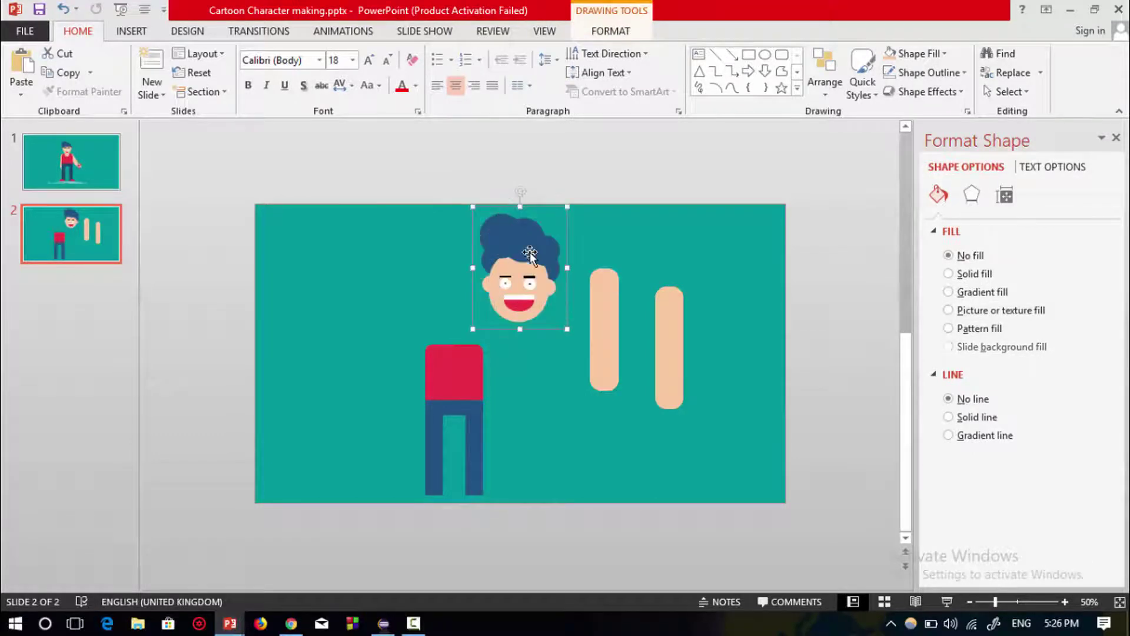
{"action": "left_click_drag", "start_coordinate": [567, 206], "coordinate": [526, 260]}
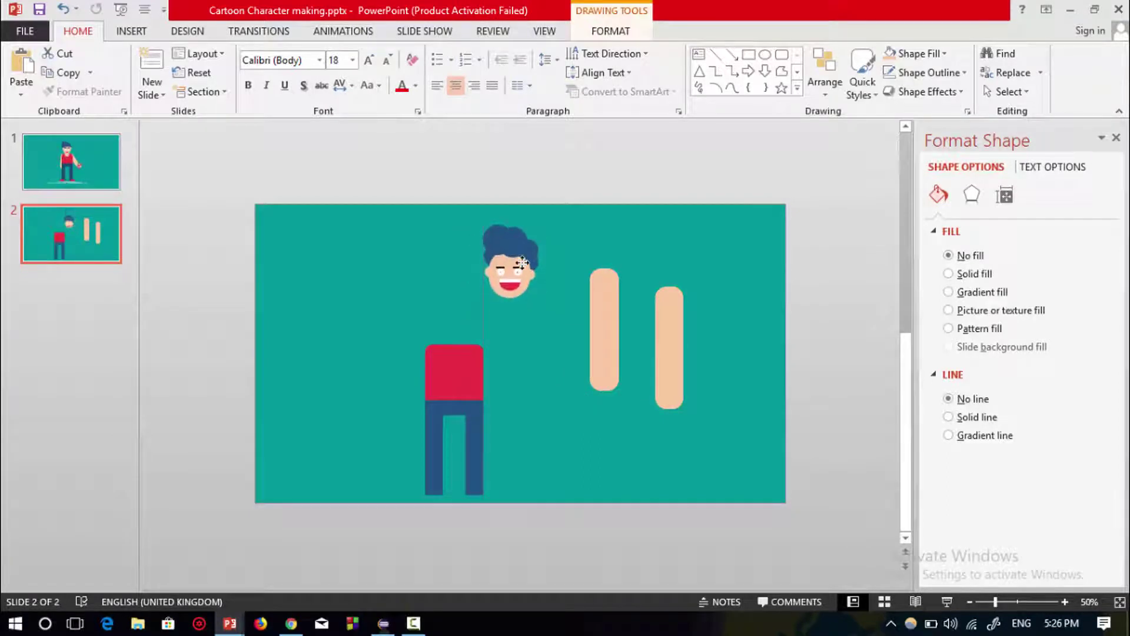
Move the shirt-and-trousers group up directly beneath the head
{"action": "left_click", "coordinate": [457, 389]}
{"action": "left_click_drag", "start_coordinate": [467, 382], "coordinate": [517, 368]}
{"action": "left_click", "coordinate": [655, 215]}
{"action": "left_click", "coordinate": [519, 347]}
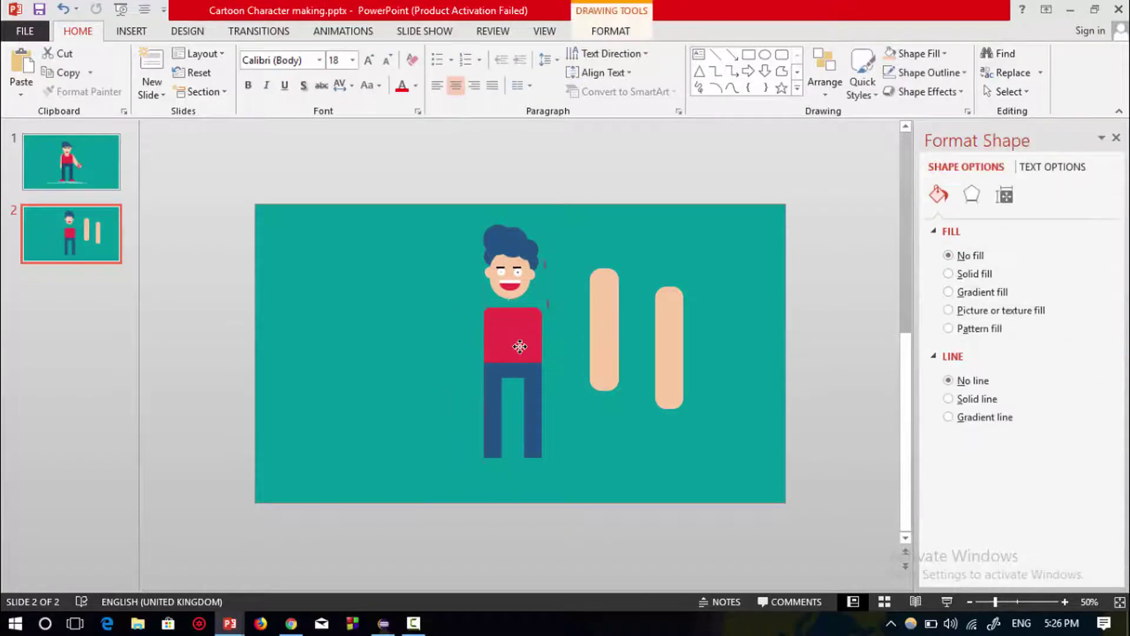
{"action": "left_click_drag", "start_coordinate": [520, 347], "coordinate": [518, 339]}
{"action": "left_click", "coordinate": [583, 277]}
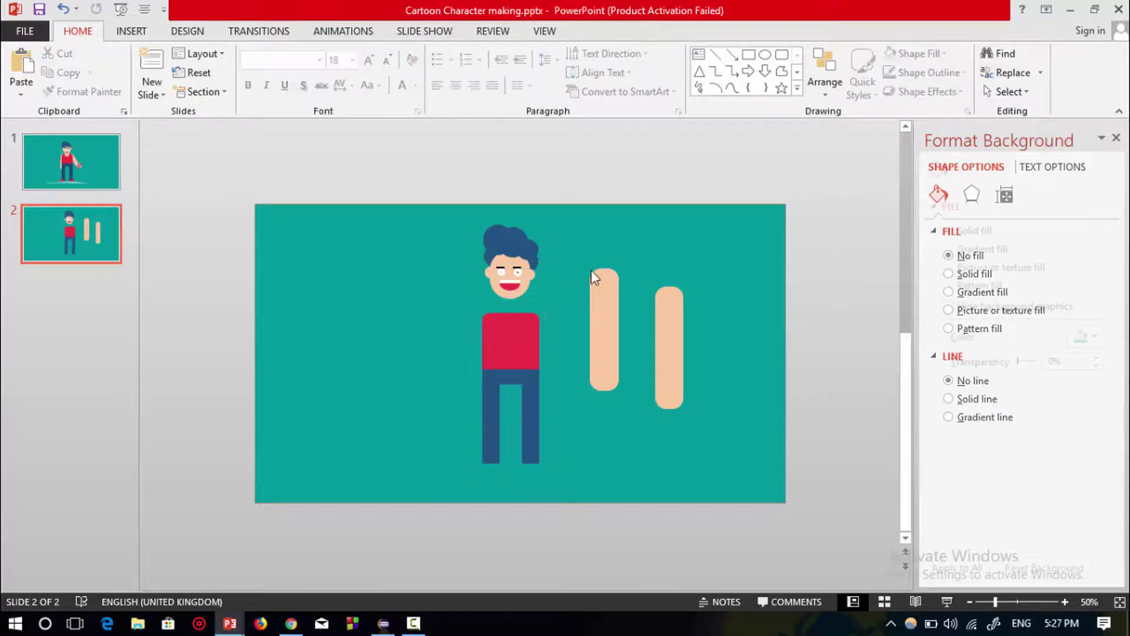
{"action": "scroll", "coordinate": [595, 268], "scroll_direction": "up", "scroll_amount": 2}
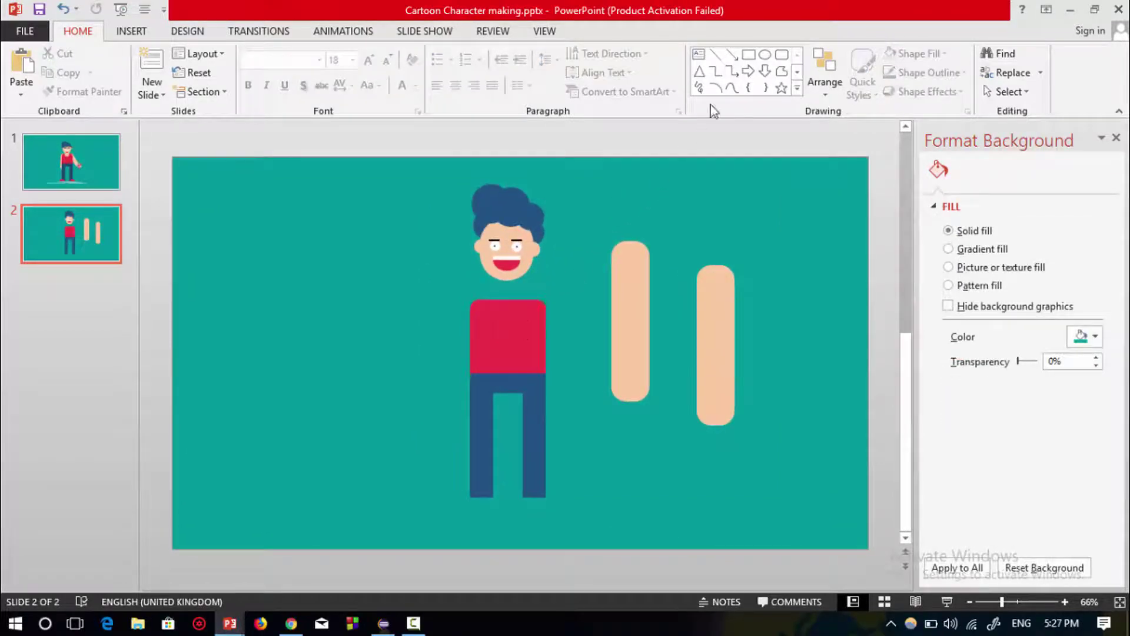
Draw a small outline-free rounded rectangle filled with the face's skin tone via Eyedropper
{"action": "left_click", "coordinate": [783, 56]}
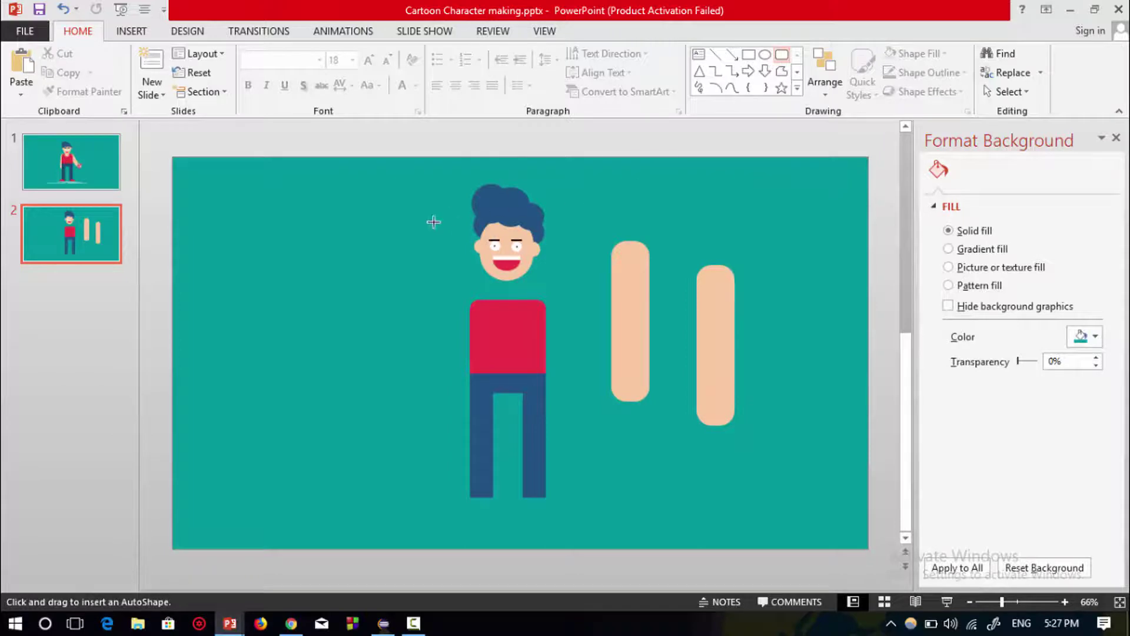
{"action": "left_click_drag", "start_coordinate": [298, 230], "coordinate": [348, 316]}
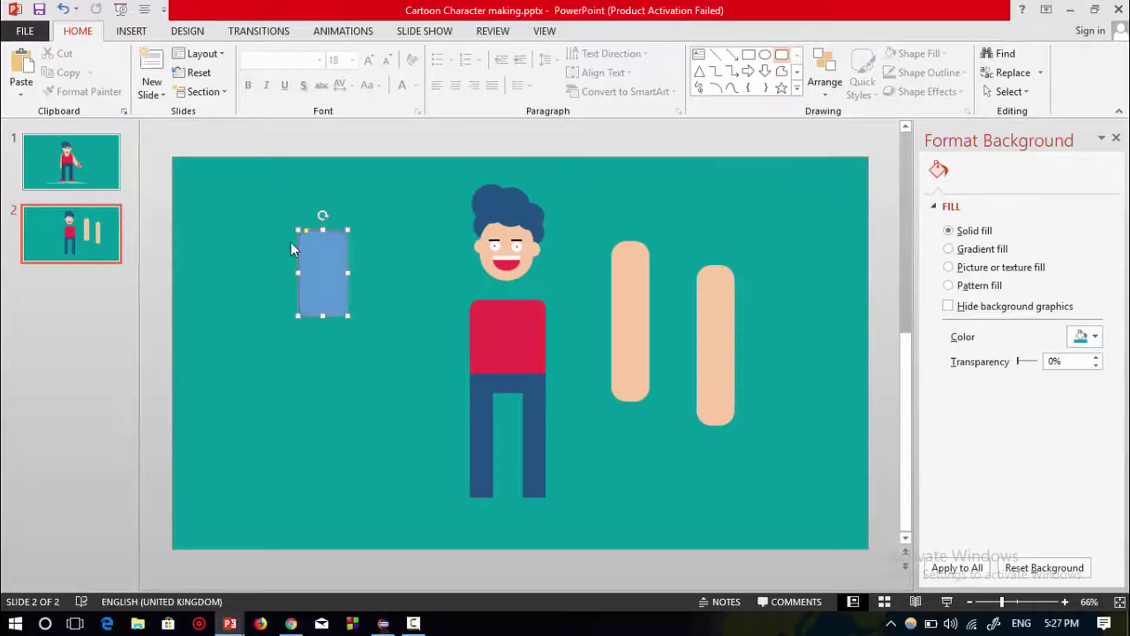
{"action": "left_click_drag", "start_coordinate": [305, 233], "coordinate": [312, 266]}
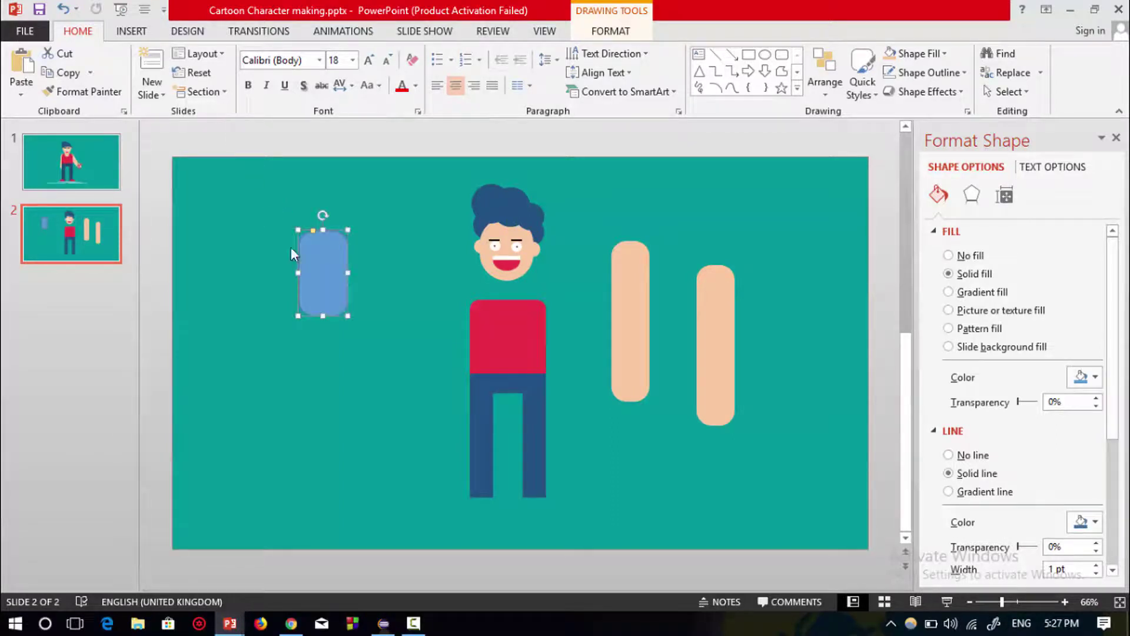
{"action": "right_click", "coordinate": [326, 245]}
{"action": "left_click", "coordinate": [404, 203]}
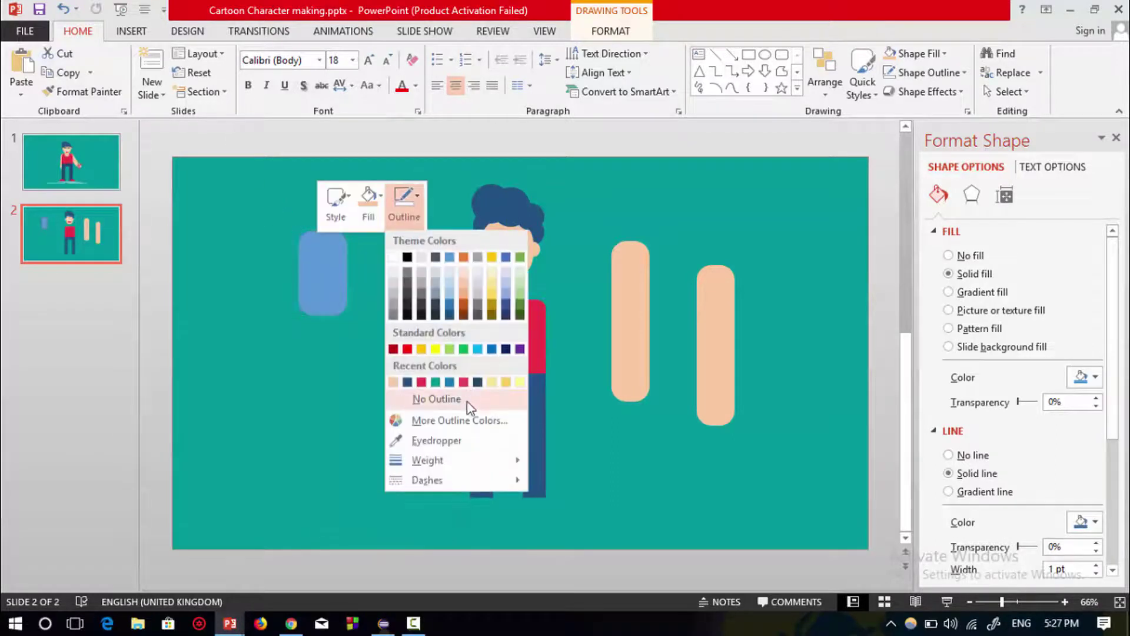
{"action": "left_click", "coordinate": [436, 396]}
{"action": "left_click", "coordinate": [367, 215]}
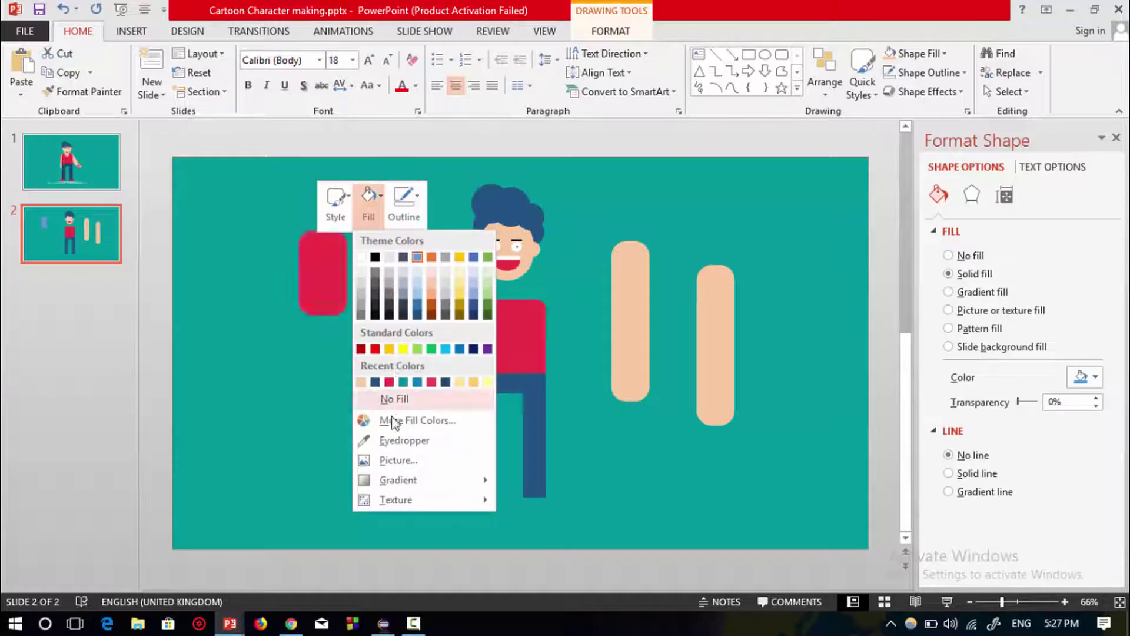
{"action": "left_click", "coordinate": [391, 437]}
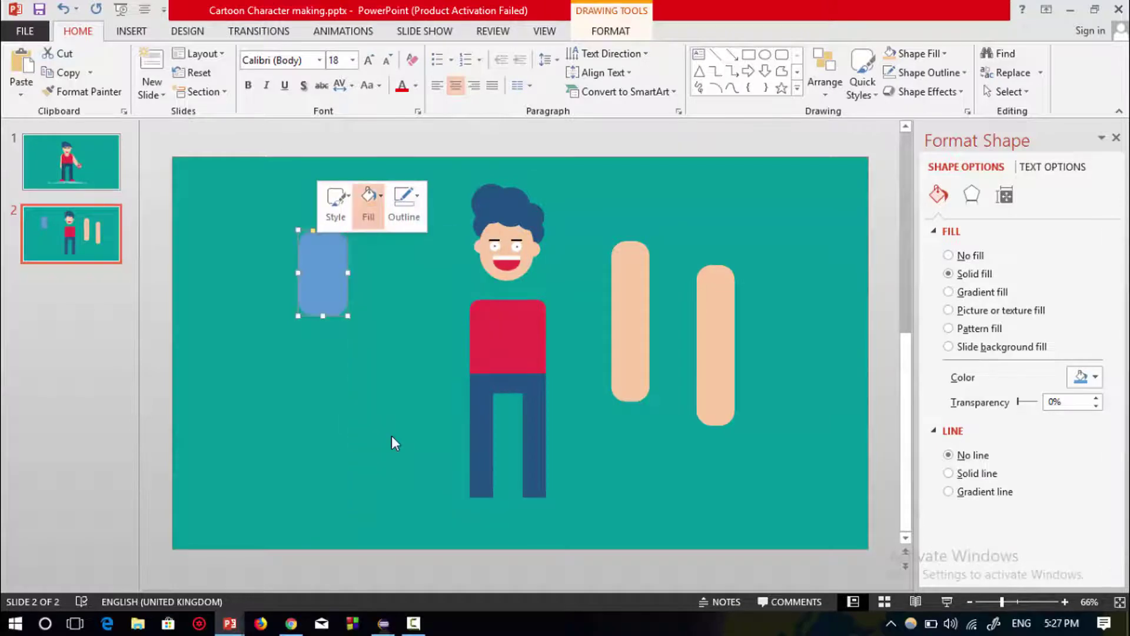
{"action": "left_click", "coordinate": [538, 246]}
Place the skin-coloured piece under the chin as a neck, sent behind the shirt and face
{"action": "left_click_drag", "start_coordinate": [326, 264], "coordinate": [505, 302]}
{"action": "right_click", "coordinate": [506, 302]}
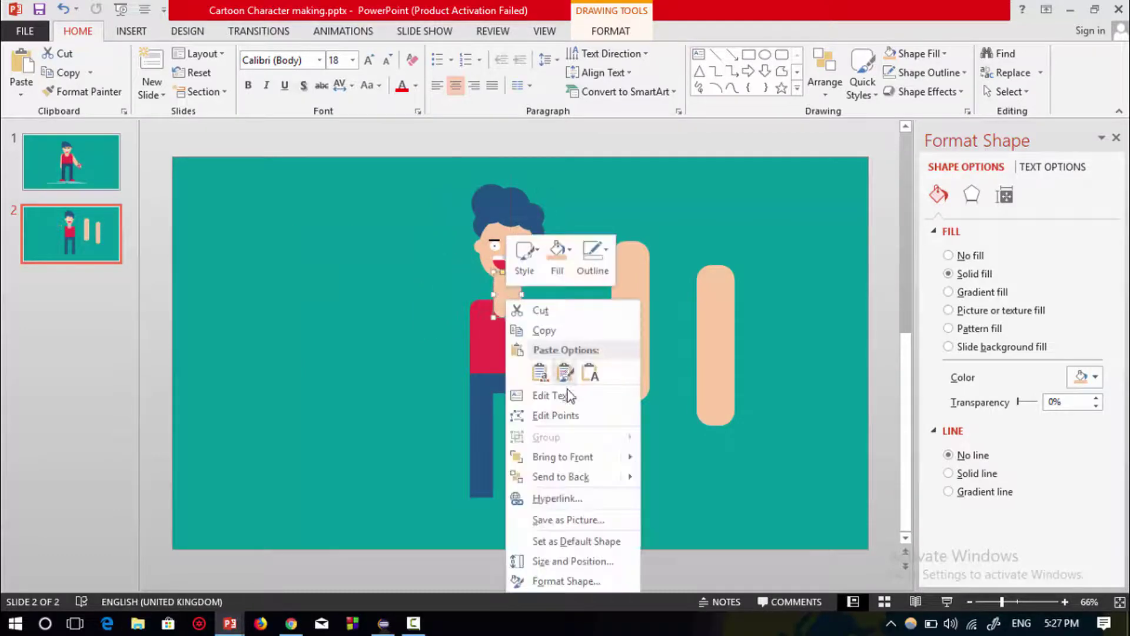
{"action": "left_click", "coordinate": [564, 482]}
{"action": "key", "text": "ctrl+z"}
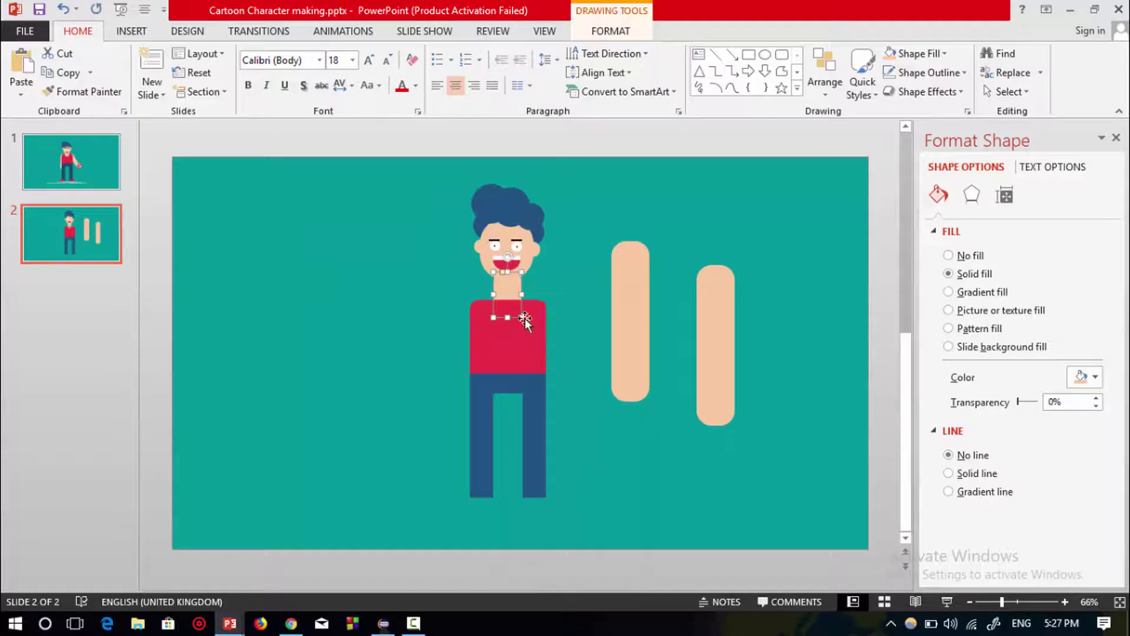
{"action": "right_click", "coordinate": [506, 292]}
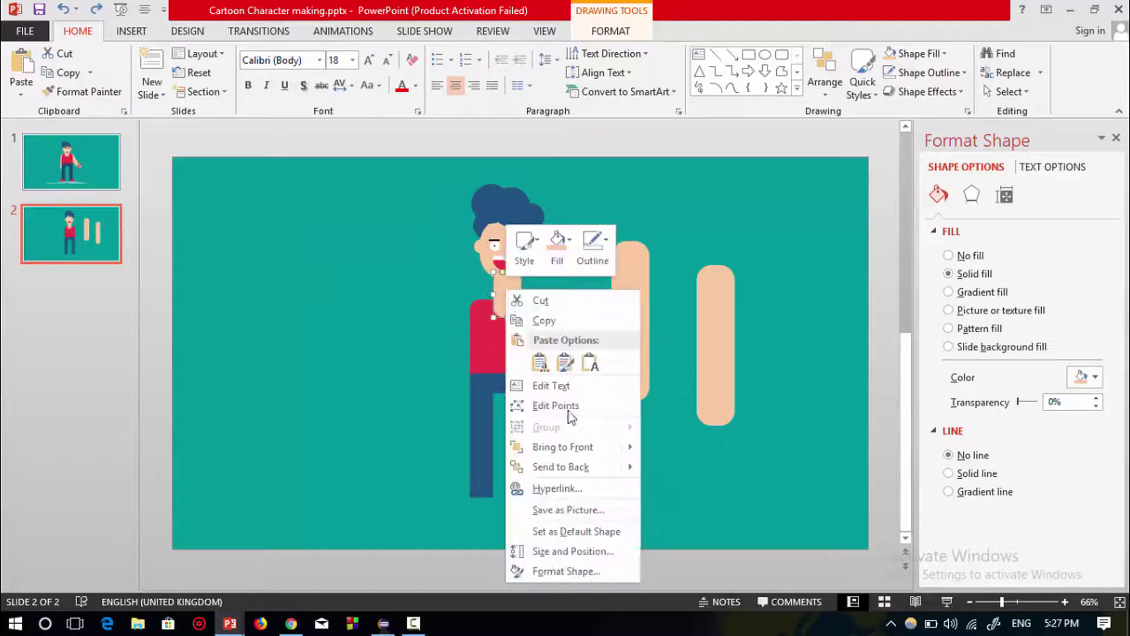
{"action": "left_click", "coordinate": [566, 469]}
{"action": "left_click_drag", "start_coordinate": [511, 296], "coordinate": [511, 290]}
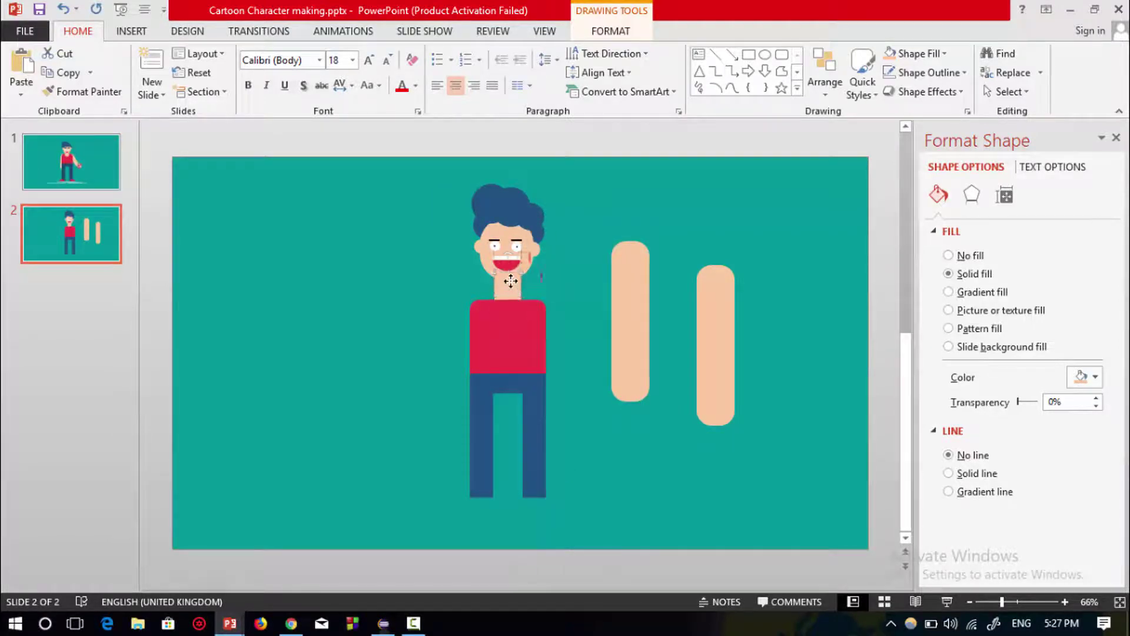
Raise the body so it meets the neck
{"action": "left_click", "coordinate": [513, 332]}
{"action": "left_click_drag", "start_coordinate": [513, 359], "coordinate": [515, 345]}
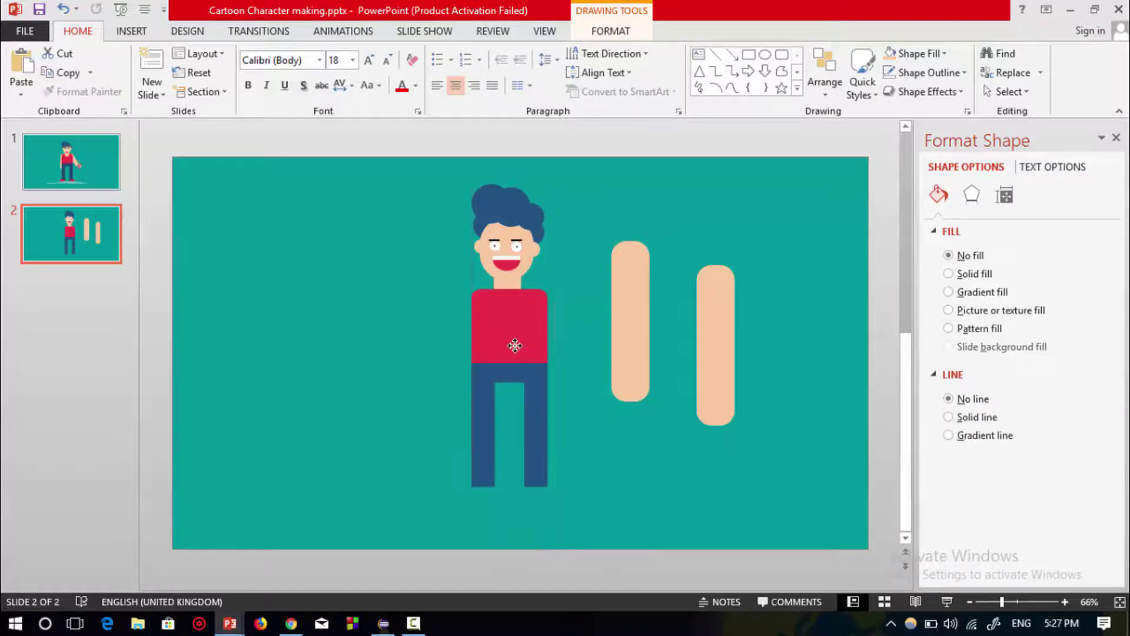
{"action": "left_click", "coordinate": [565, 265]}
{"action": "left_click", "coordinate": [623, 283]}
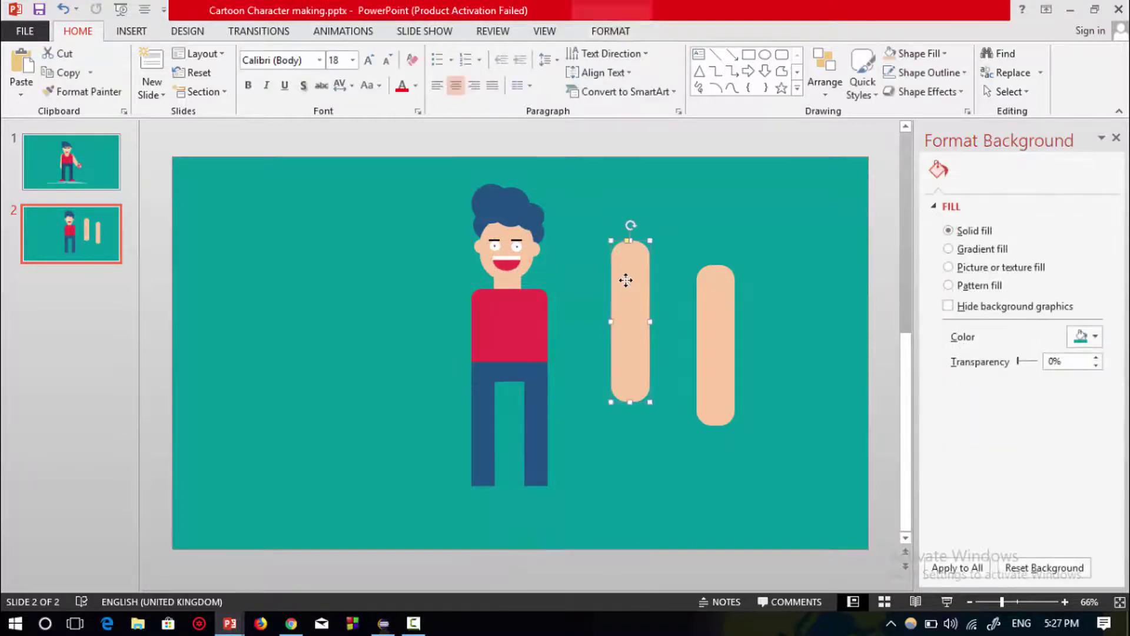
Tilt the first peach pill against the torso's left side as an arm behind the shirt
{"action": "left_click_drag", "start_coordinate": [635, 260], "coordinate": [447, 312]}
{"action": "left_click", "coordinate": [451, 252]}
{"action": "left_click", "coordinate": [453, 281]}
{"action": "left_click_drag", "start_coordinate": [451, 257], "coordinate": [469, 298]}
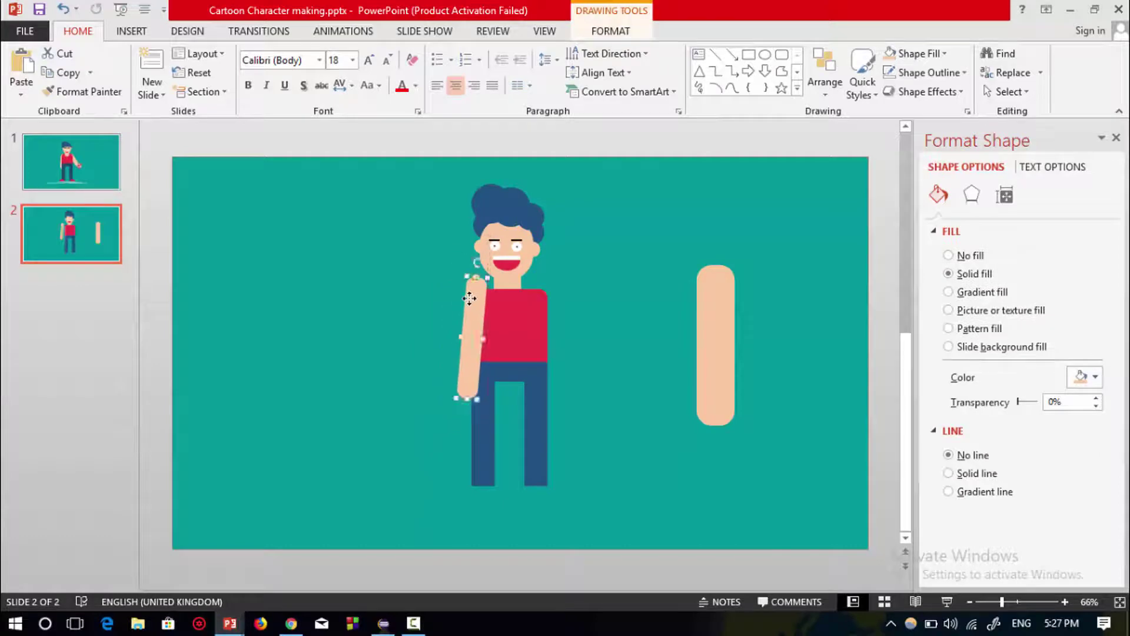
{"action": "right_click", "coordinate": [469, 295]}
{"action": "left_click", "coordinate": [512, 475]}
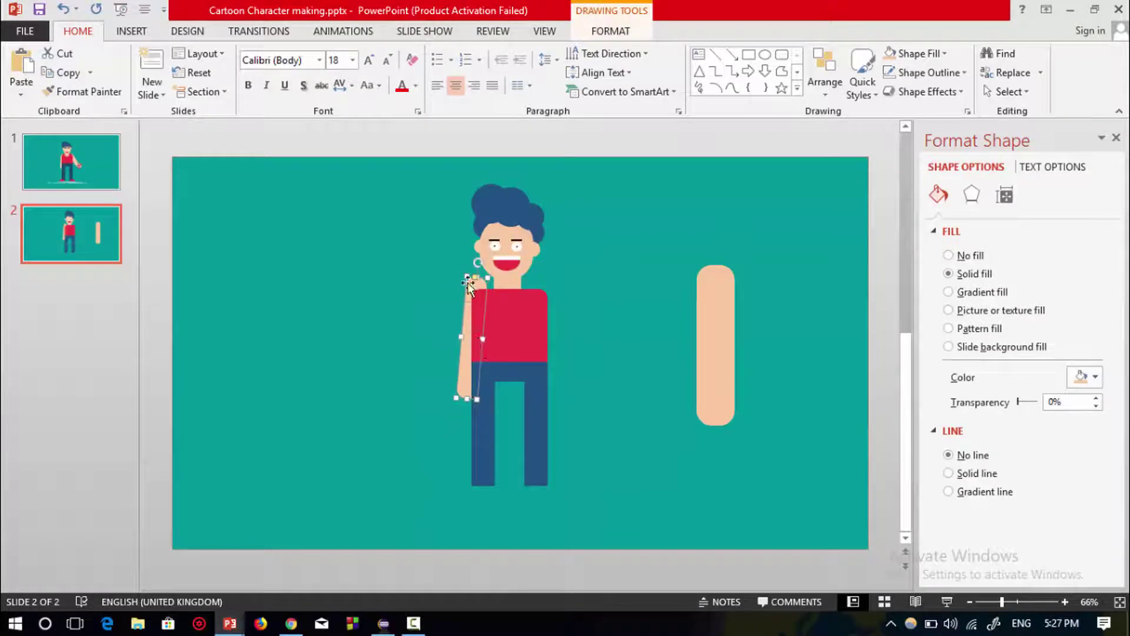
{"action": "left_click_drag", "start_coordinate": [467, 293], "coordinate": [471, 294]}
{"action": "left_click", "coordinate": [609, 300]}
Resize the second pill and set it on the shirt's right edge, behind the shirt
{"action": "left_click", "coordinate": [705, 324]}
{"action": "left_click_drag", "start_coordinate": [661, 327], "coordinate": [620, 328]}
{"action": "left_click_drag", "start_coordinate": [626, 283], "coordinate": [570, 320]}
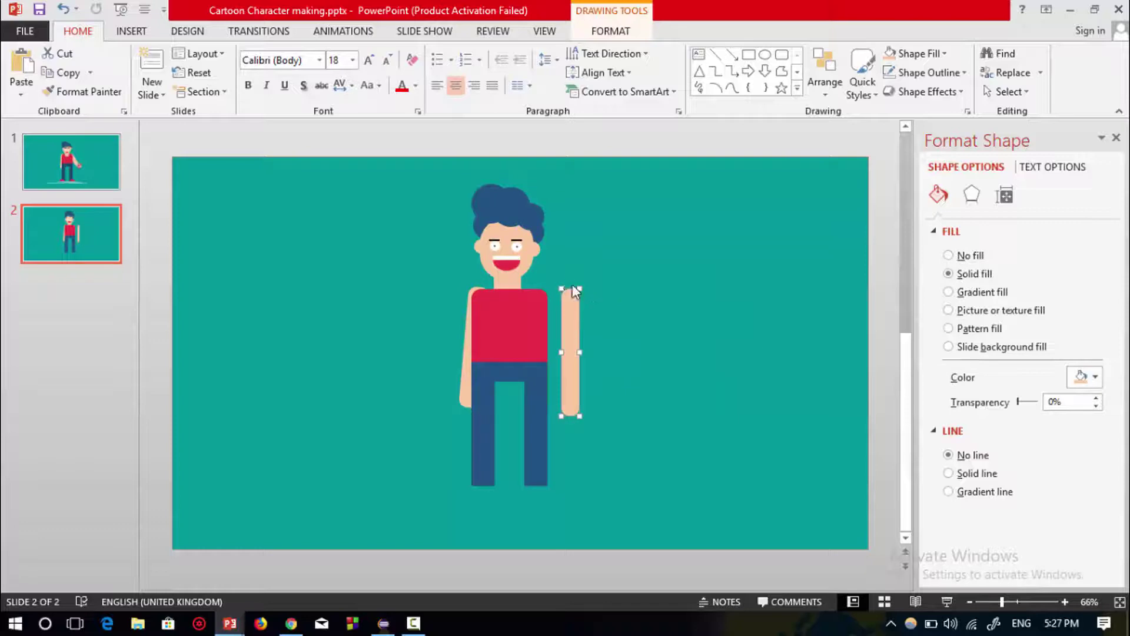
{"action": "left_click_drag", "start_coordinate": [579, 288], "coordinate": [580, 285]}
{"action": "scroll", "coordinate": [585, 310], "scroll_direction": "up", "scroll_amount": 1}
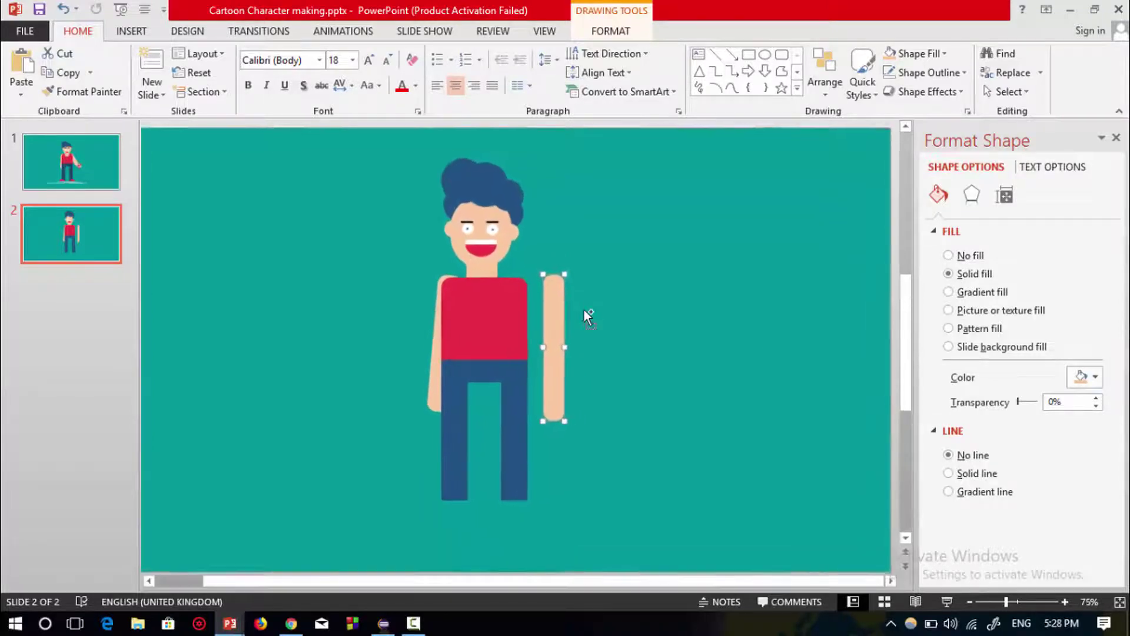
{"action": "left_click_drag", "start_coordinate": [547, 298], "coordinate": [516, 302]}
{"action": "right_click", "coordinate": [516, 302]}
{"action": "left_click", "coordinate": [563, 478]}
Rotate the right arm outward and fine-tune it against the shirt's edge
{"action": "left_click_drag", "start_coordinate": [511, 252], "coordinate": [487, 263]}
{"action": "left_click_drag", "start_coordinate": [516, 362], "coordinate": [546, 379]}
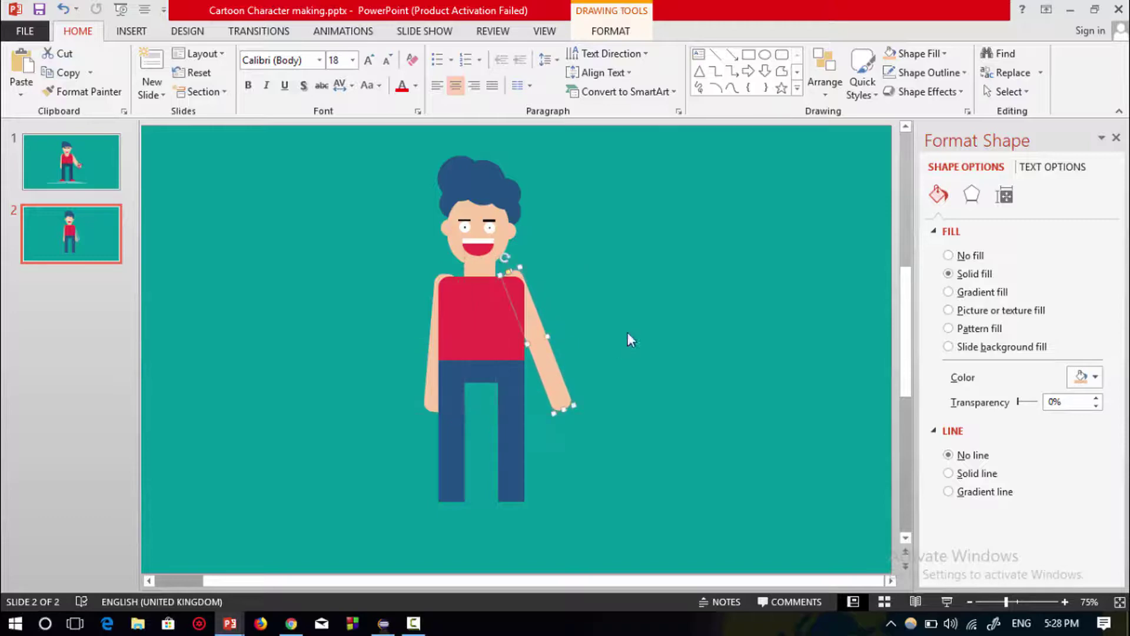
{"action": "scroll", "coordinate": [639, 303], "scroll_direction": "down", "scroll_amount": 1}
{"action": "left_click", "coordinate": [628, 314]}
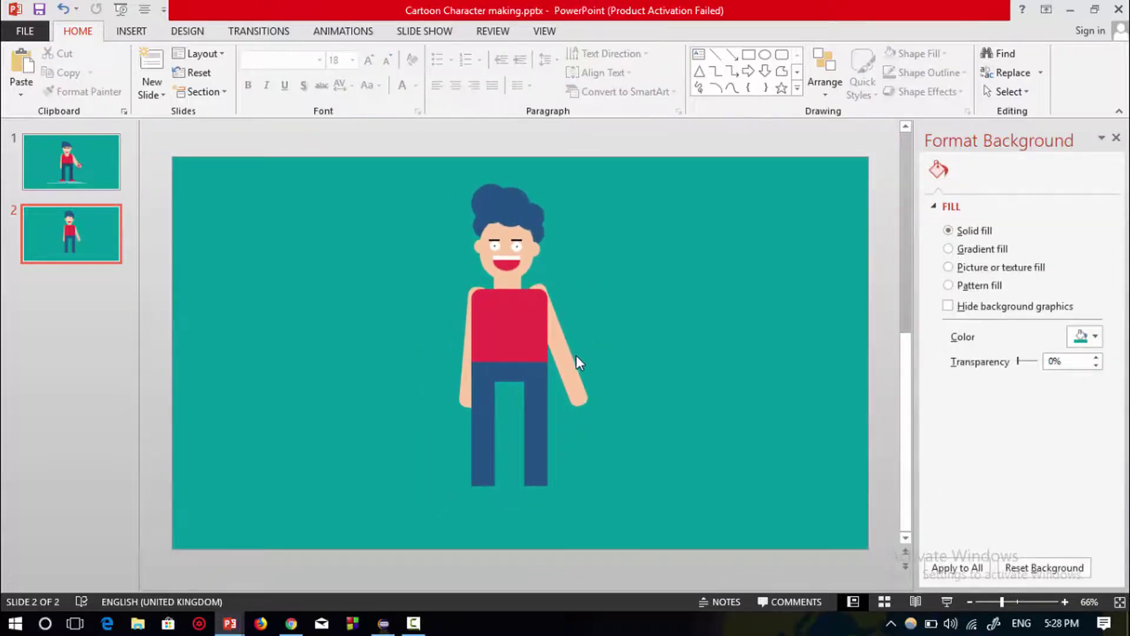
{"action": "left_click", "coordinate": [570, 368]}
{"action": "left_click_drag", "start_coordinate": [570, 368], "coordinate": [572, 367]}
{"action": "left_click", "coordinate": [625, 319]}
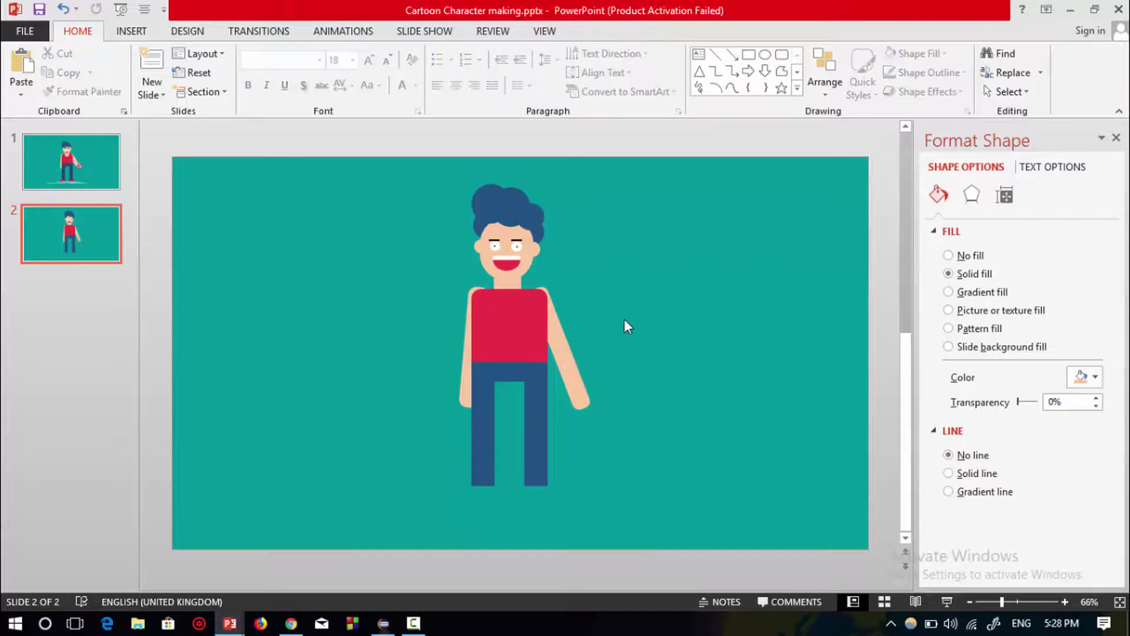
{"action": "left_click", "coordinate": [765, 54]}
Subtract a rectangle from the top of a circle to make a half-circle
{"action": "left_click_drag", "start_coordinate": [681, 289], "coordinate": [754, 362]}
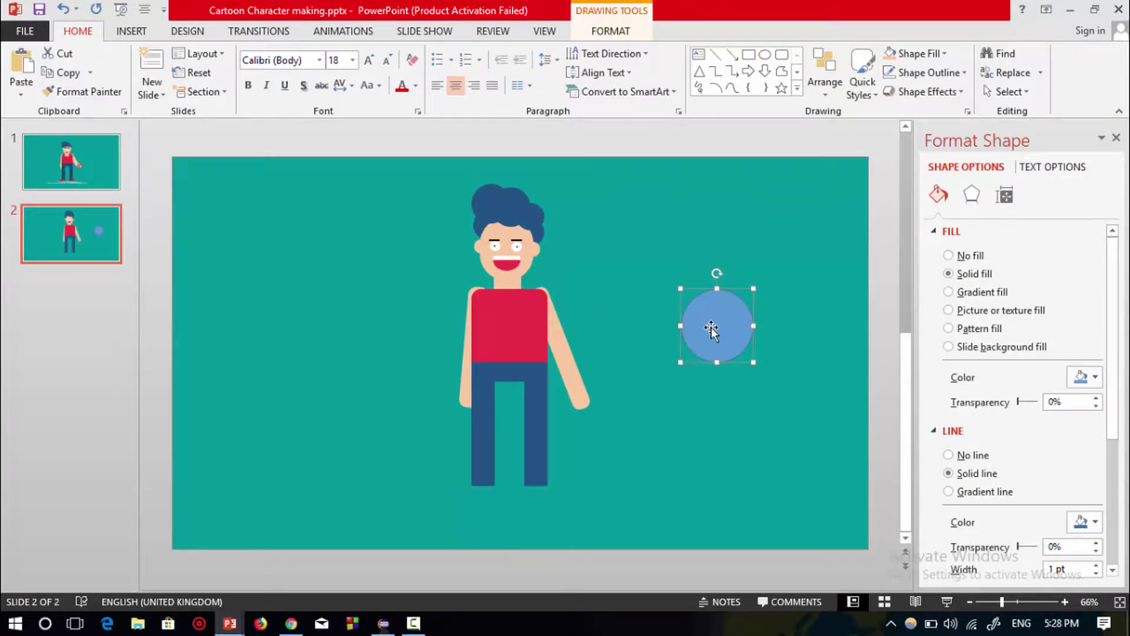
{"action": "left_click", "coordinate": [750, 57]}
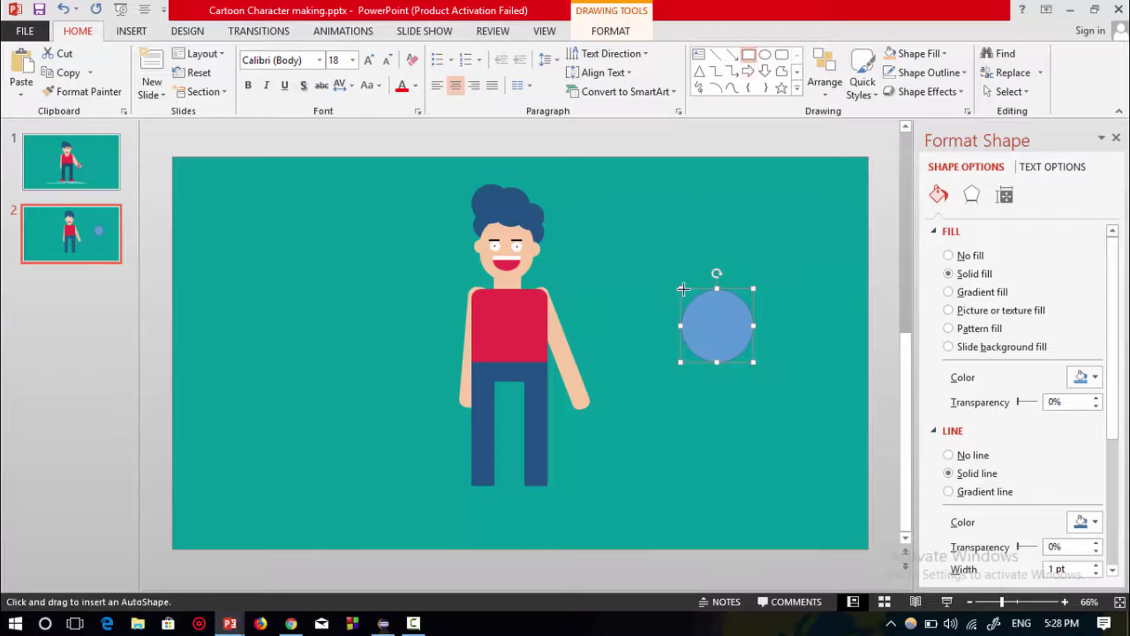
{"action": "left_click_drag", "start_coordinate": [678, 289], "coordinate": [756, 326]}
{"action": "left_click", "coordinate": [730, 302], "text": "shift"}
{"action": "left_click", "coordinate": [611, 32]}
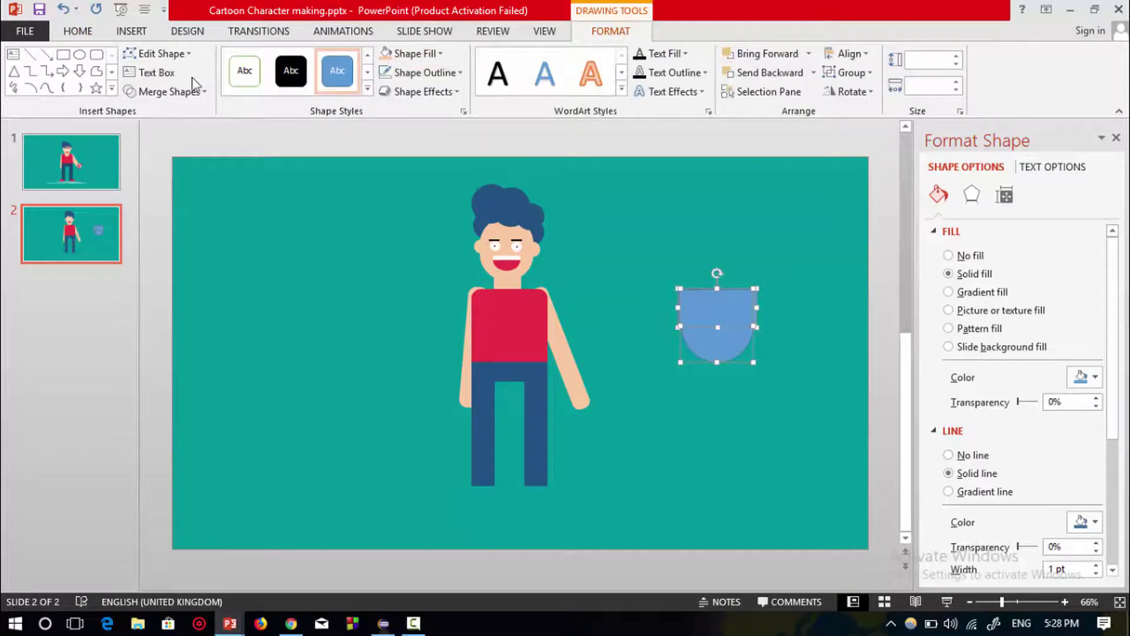
{"action": "left_click", "coordinate": [162, 91]}
{"action": "left_click", "coordinate": [164, 192]}
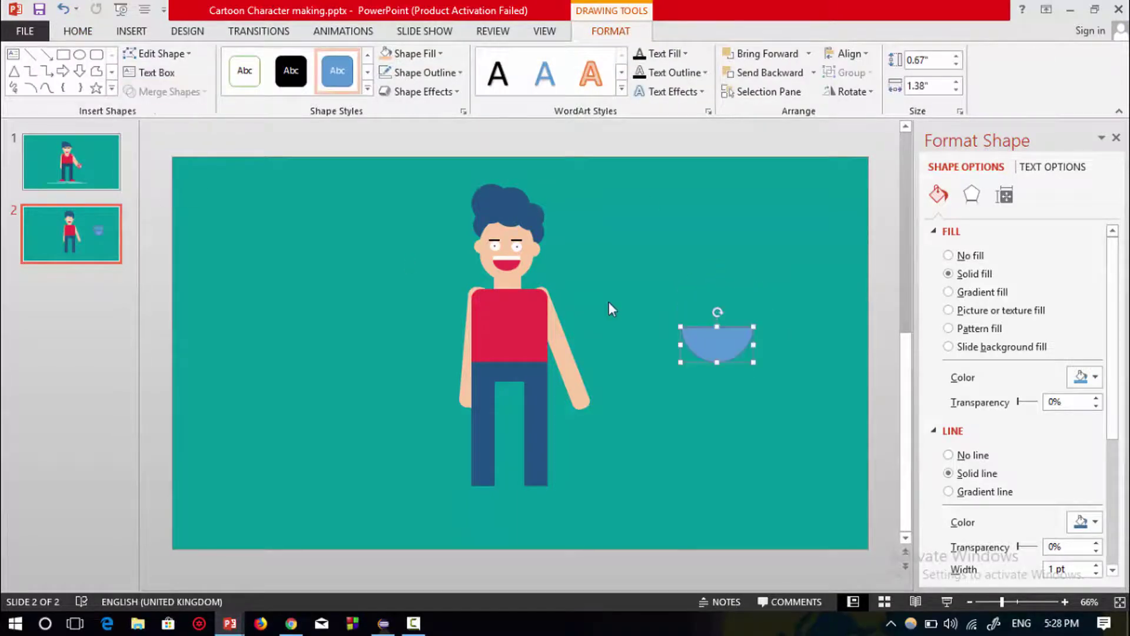
Give the half-circle no outline and a crimson red fill
{"action": "left_click_drag", "start_coordinate": [741, 355], "coordinate": [707, 361]}
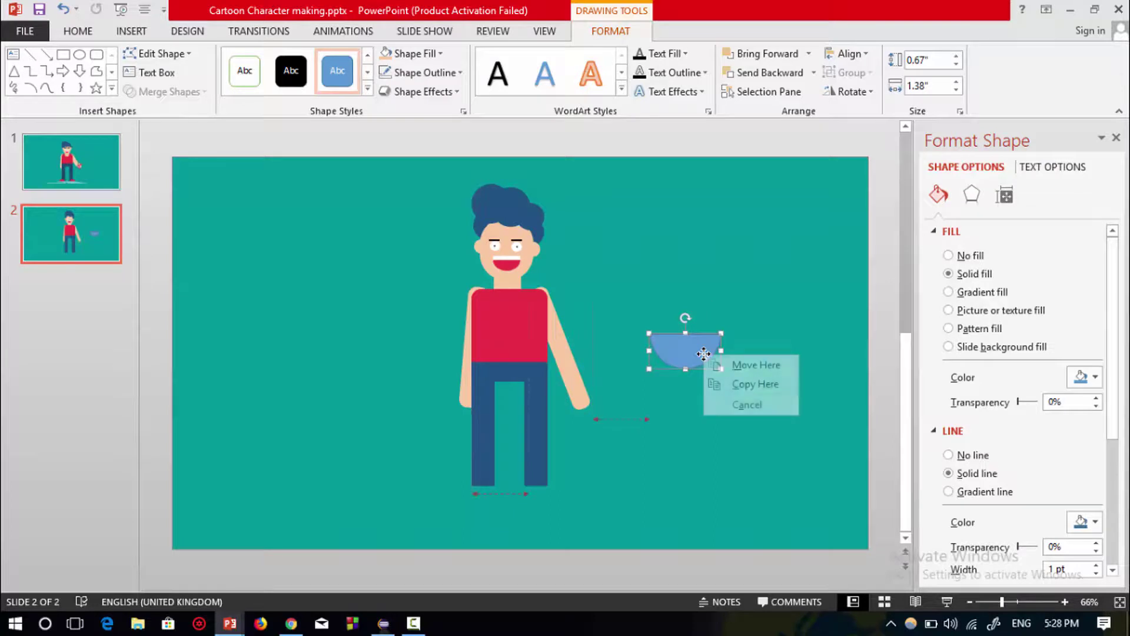
{"action": "right_click", "coordinate": [692, 367]}
{"action": "left_click", "coordinate": [775, 392]}
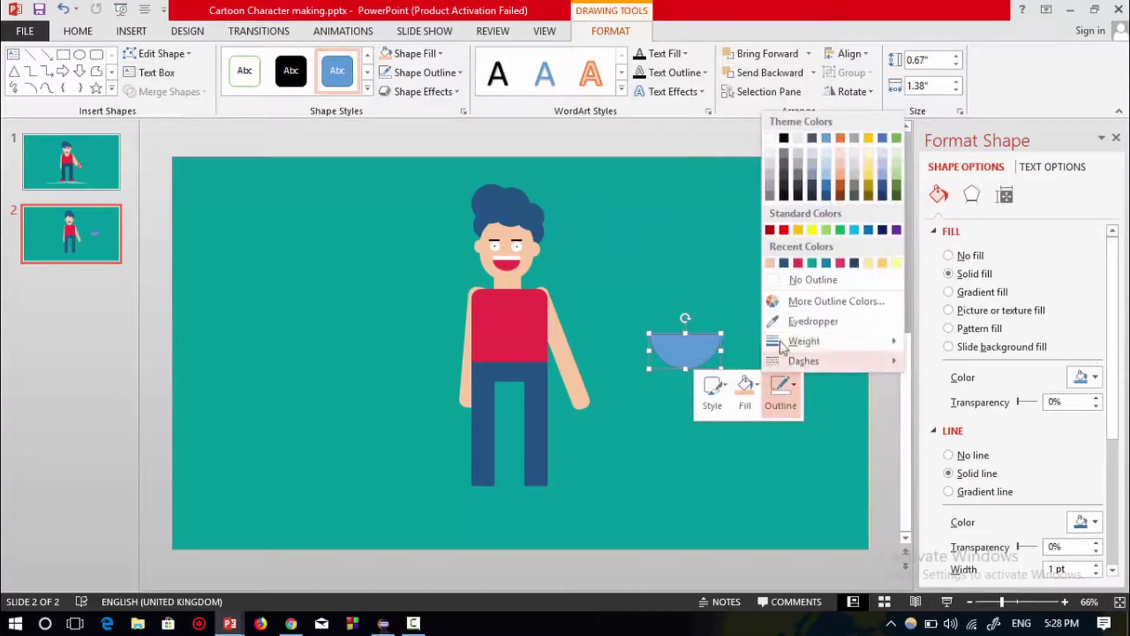
{"action": "left_click", "coordinate": [777, 279]}
{"action": "left_click", "coordinate": [745, 389]}
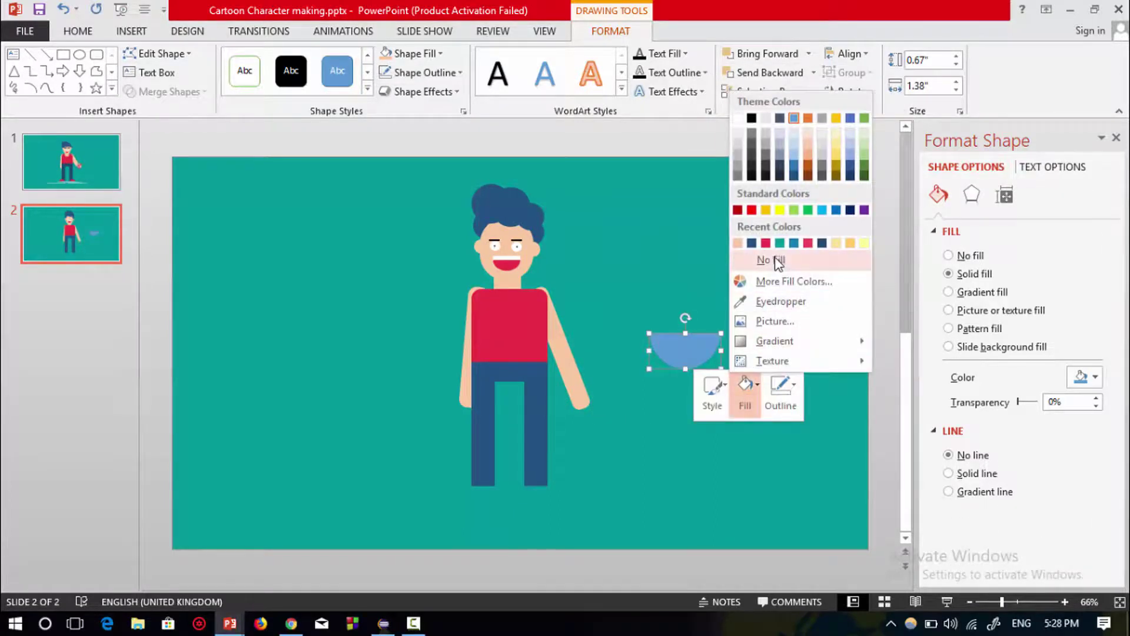
{"action": "left_click", "coordinate": [766, 243]}
Place the red half-circle at the left foot and resize it as a shoe
{"action": "left_click_drag", "start_coordinate": [704, 349], "coordinate": [446, 466]}
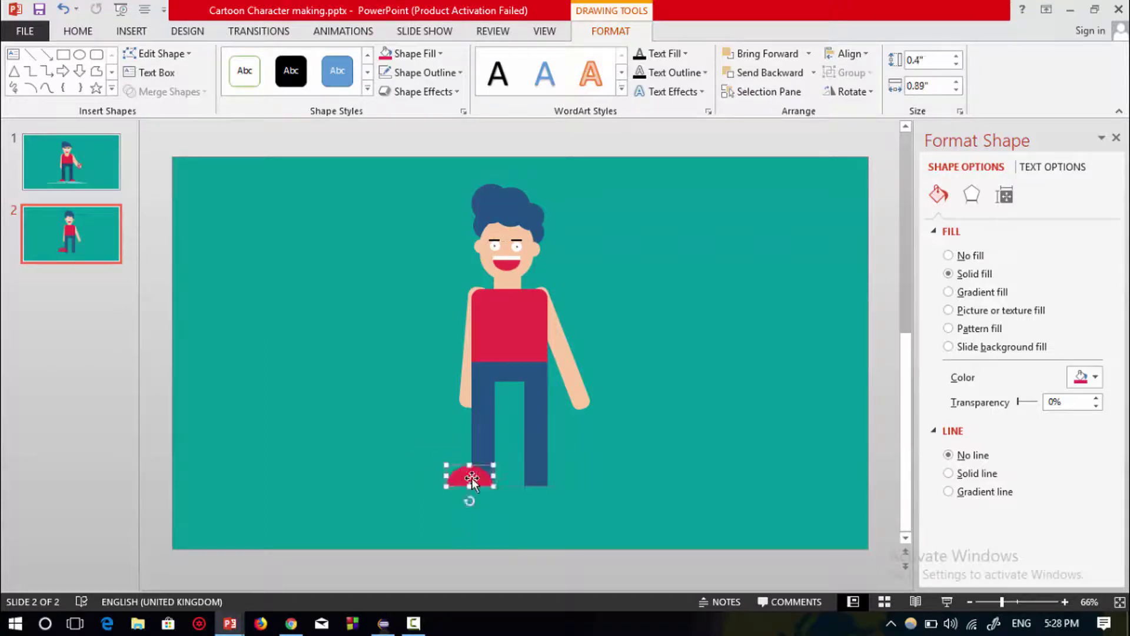
{"action": "left_click", "coordinate": [467, 477]}
{"action": "left_click_drag", "start_coordinate": [439, 464], "coordinate": [564, 477]}
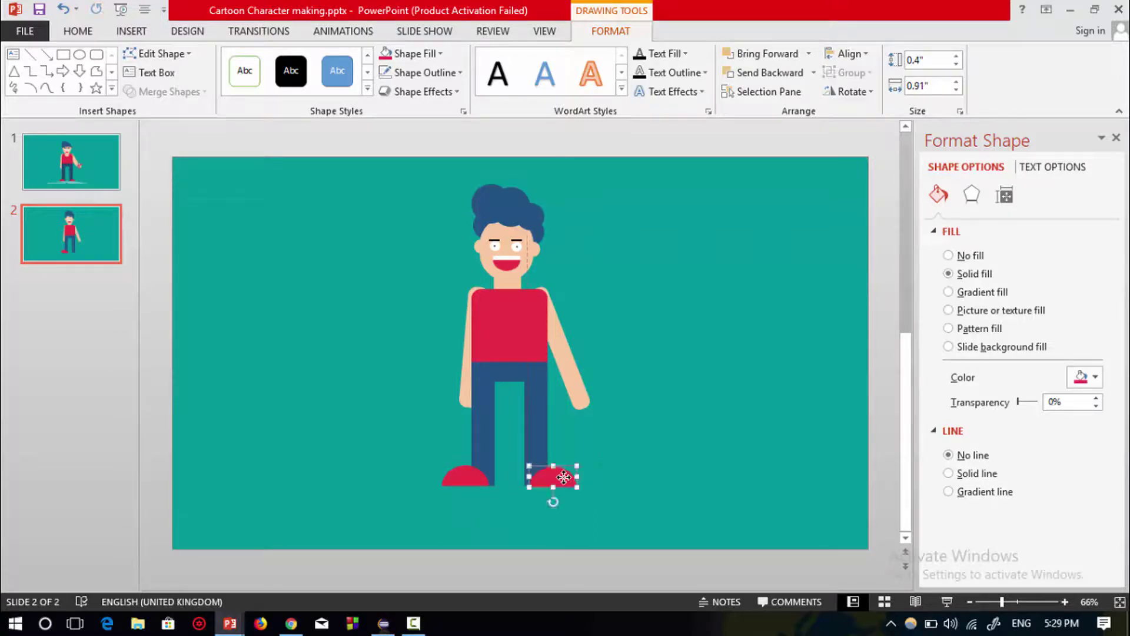
{"action": "left_click", "coordinate": [601, 447]}
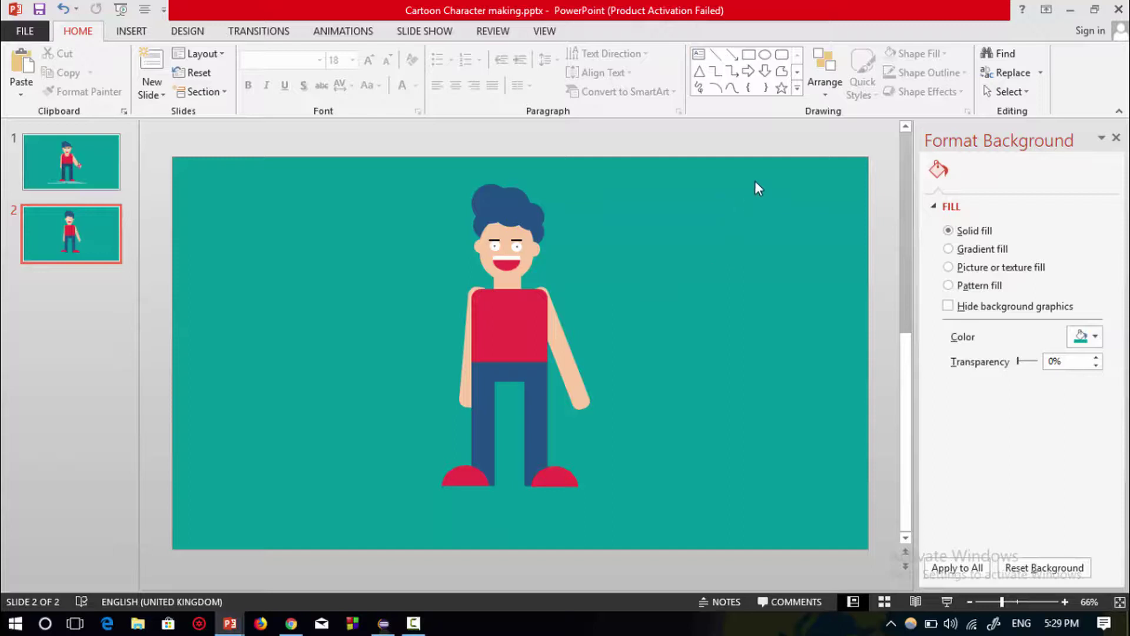
{"action": "left_click", "coordinate": [782, 55]}
Draw a less-rounded rectangle with a white, outline-free screen rectangle inside it
{"action": "mouse_move", "coordinate": [650, 270]}
{"action": "left_mouse_down"}
{"action": "mouse_move", "coordinate": [736, 421]}
{"action": "mouse_move", "coordinate": [745, 412]}
{"action": "left_mouse_up"}
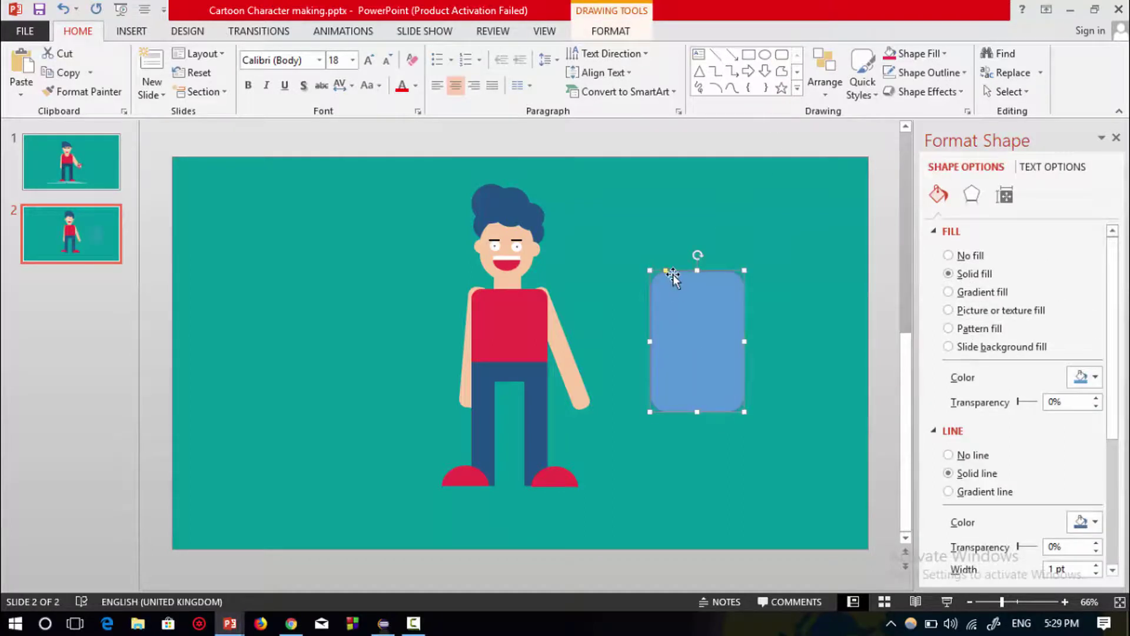
{"action": "left_click_drag", "start_coordinate": [666, 270], "coordinate": [660, 275]}
{"action": "left_click", "coordinate": [748, 54]}
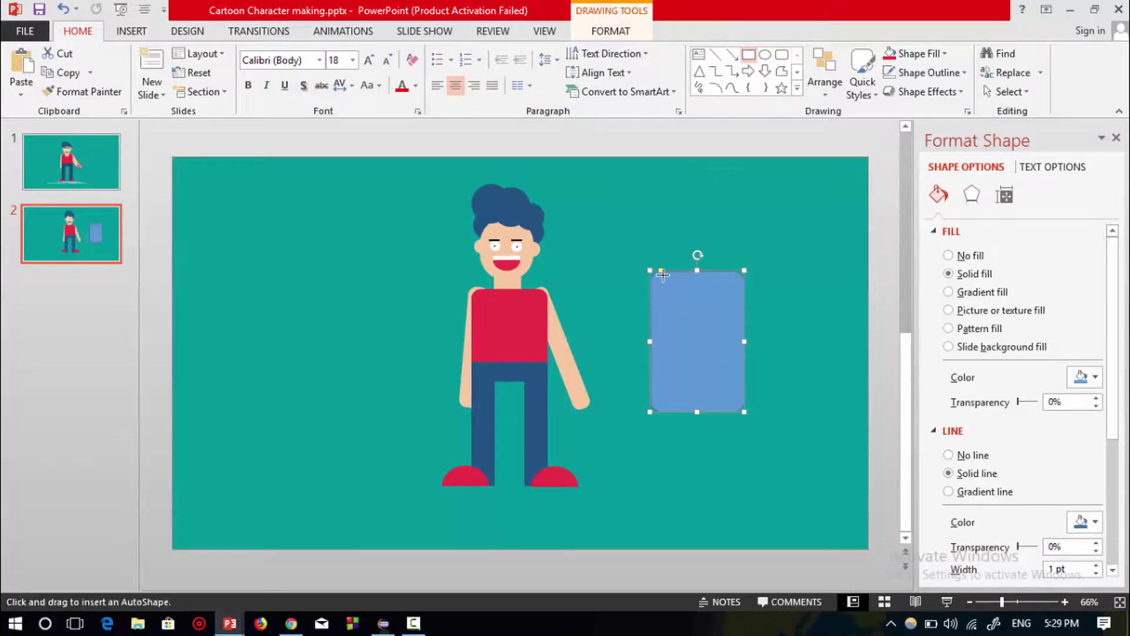
{"action": "left_click_drag", "start_coordinate": [734, 404], "coordinate": [733, 403]}
{"action": "right_click", "coordinate": [718, 366]}
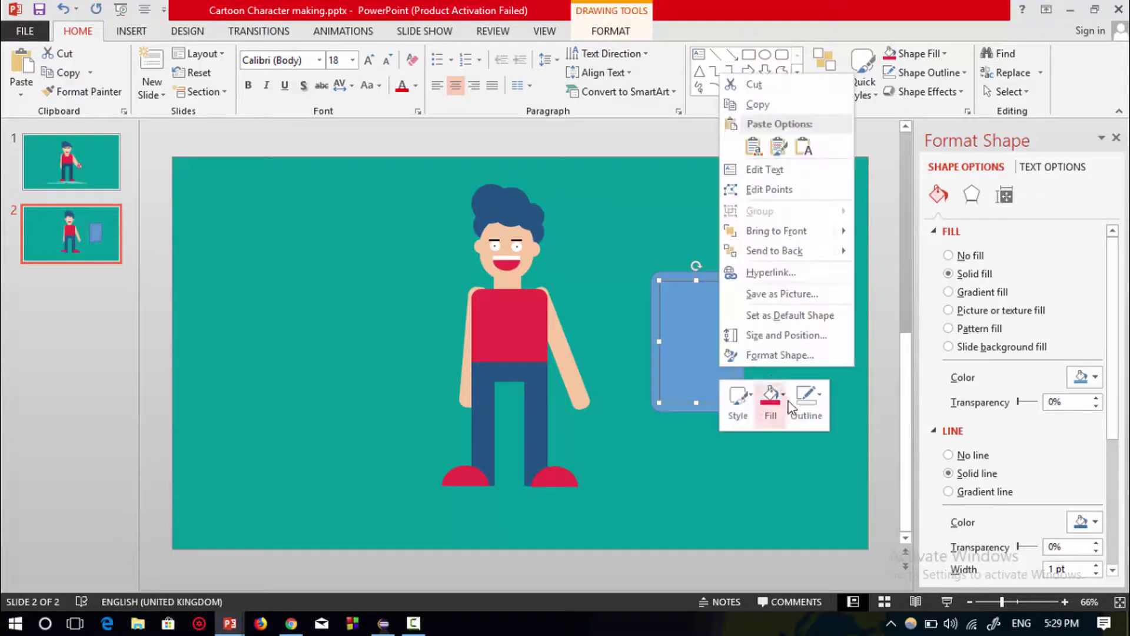
{"action": "left_click", "coordinate": [807, 398]}
{"action": "left_click", "coordinate": [824, 289]}
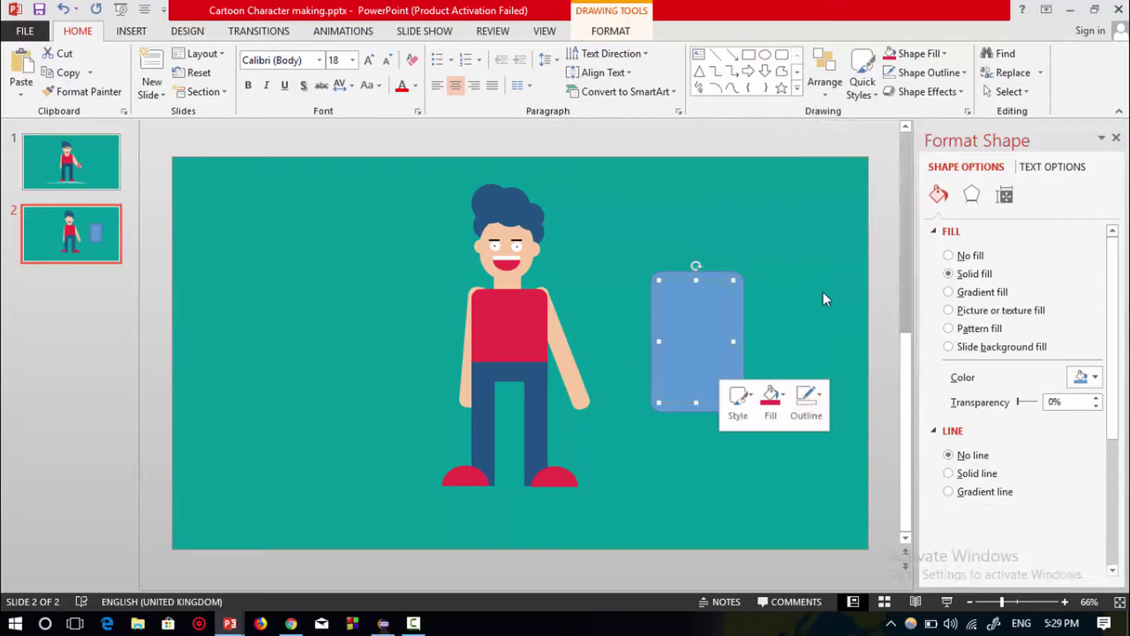
{"action": "left_click", "coordinate": [771, 397]}
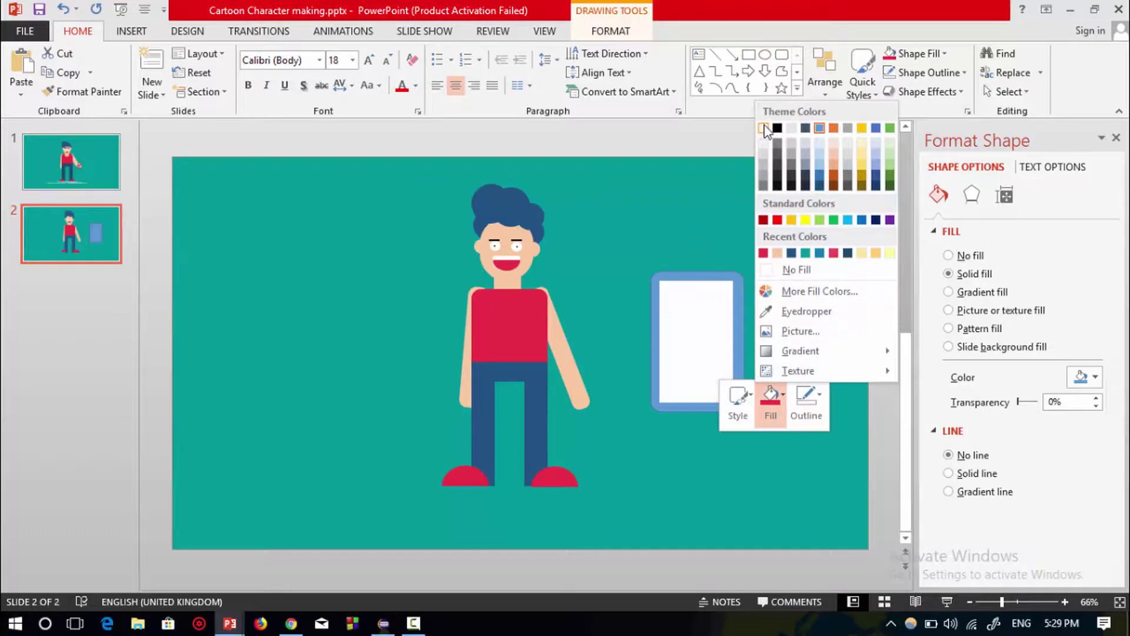
{"action": "left_click", "coordinate": [764, 128]}
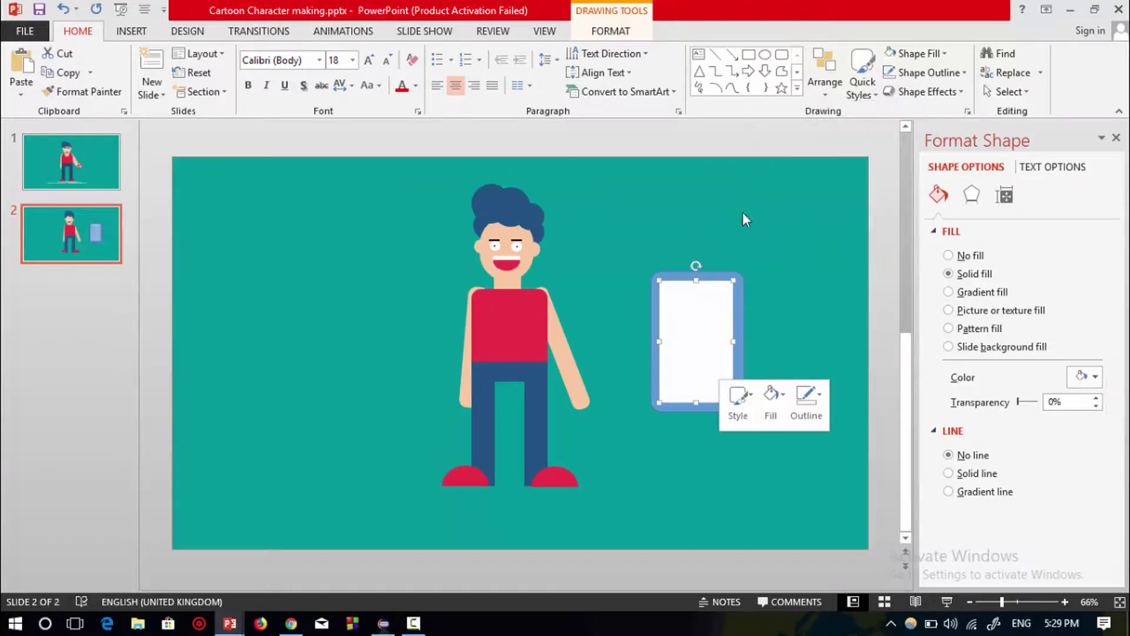
{"action": "left_click", "coordinate": [767, 278]}
Fill the phone's outer rounded rectangle with black
{"action": "left_click", "coordinate": [745, 285]}
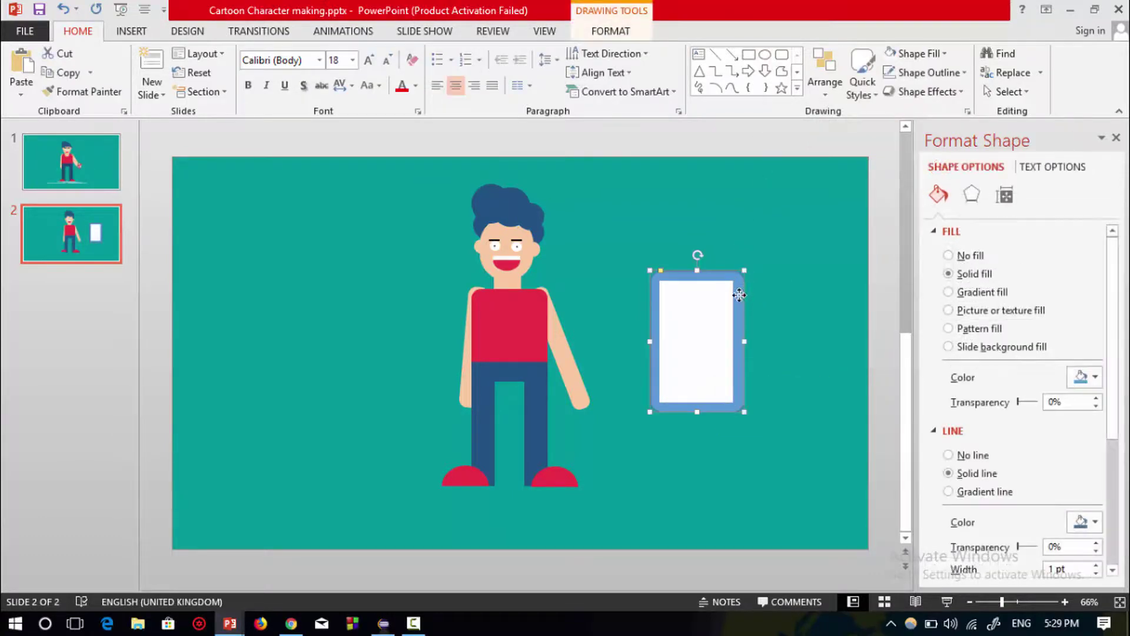
{"action": "left_click_drag", "start_coordinate": [738, 292], "coordinate": [737, 289]}
{"action": "right_click", "coordinate": [736, 290]}
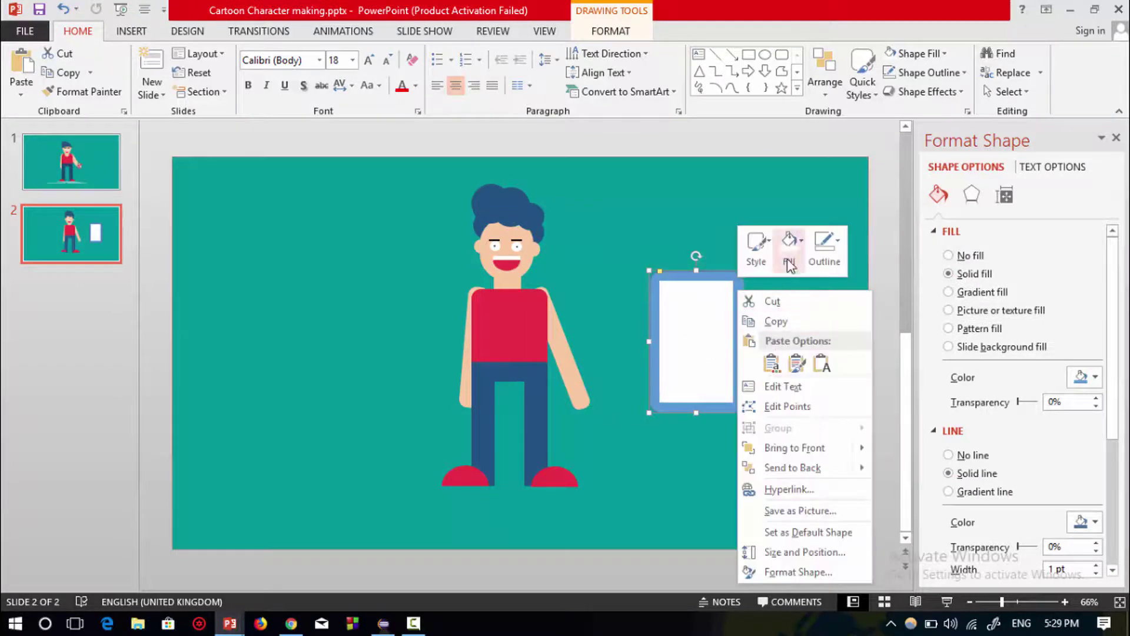
{"action": "left_click", "coordinate": [789, 244]}
{"action": "left_click", "coordinate": [795, 302]}
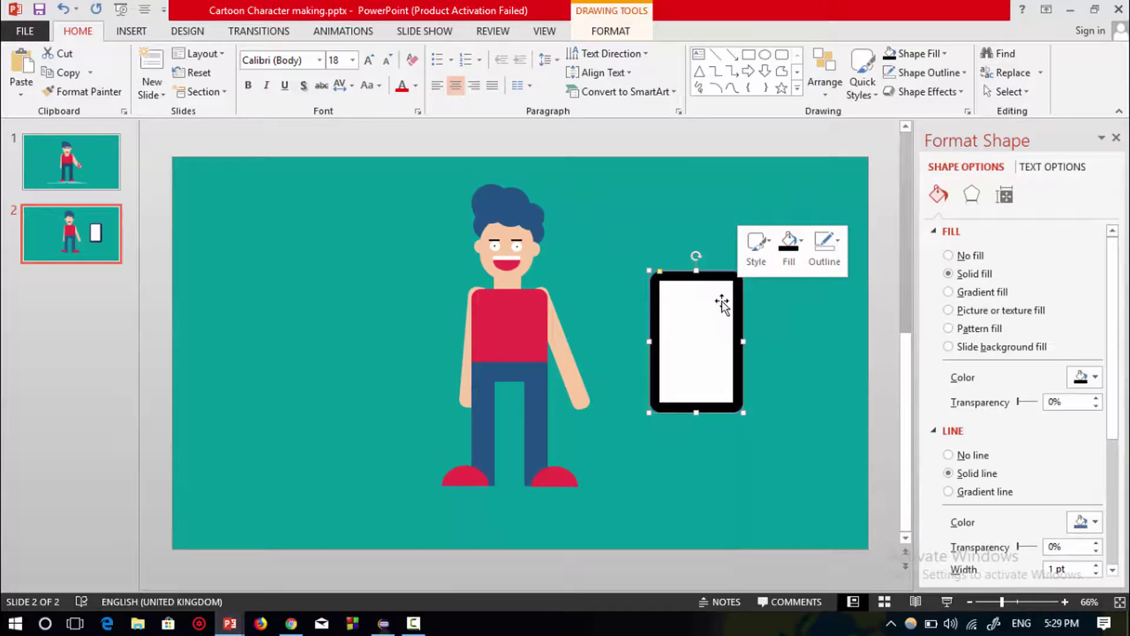
{"action": "left_click", "coordinate": [778, 285]}
Zoom in and draw a short line across the top of the phone screen
{"action": "scroll", "coordinate": [741, 281], "scroll_direction": "up", "scroll_amount": 5}
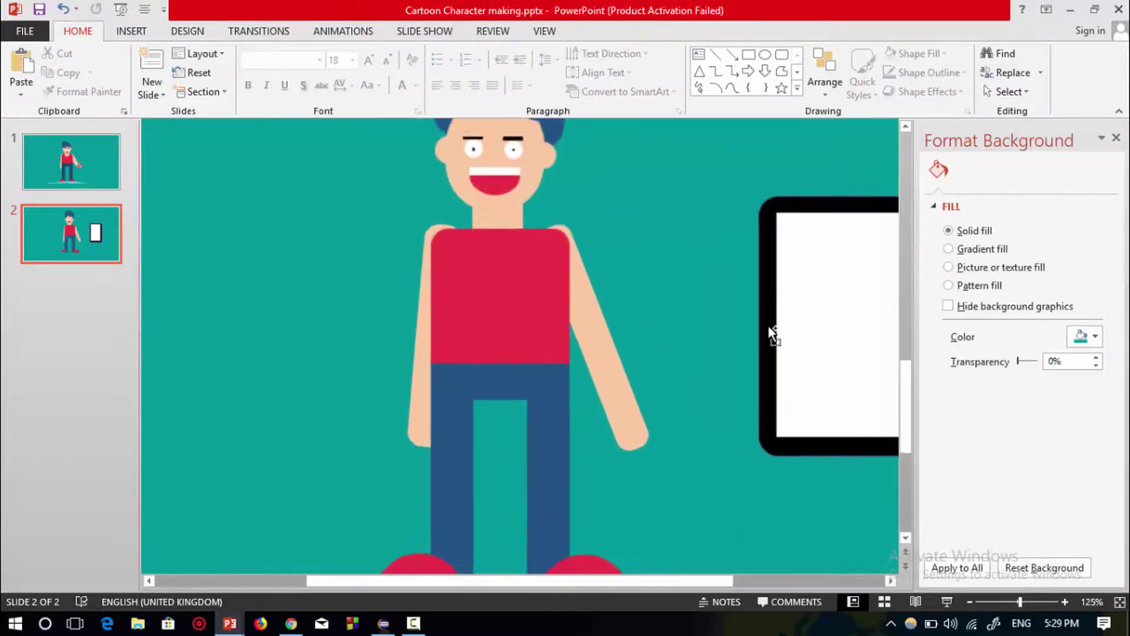
{"action": "left_click_drag", "start_coordinate": [583, 585], "coordinate": [707, 582]}
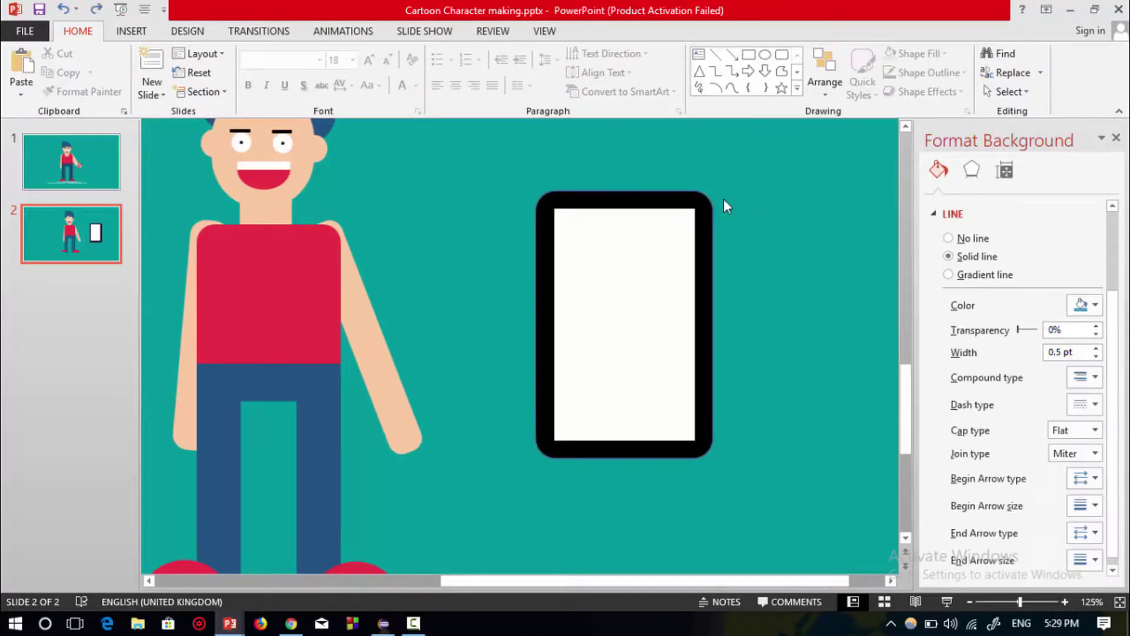
{"action": "left_click", "coordinate": [716, 52]}
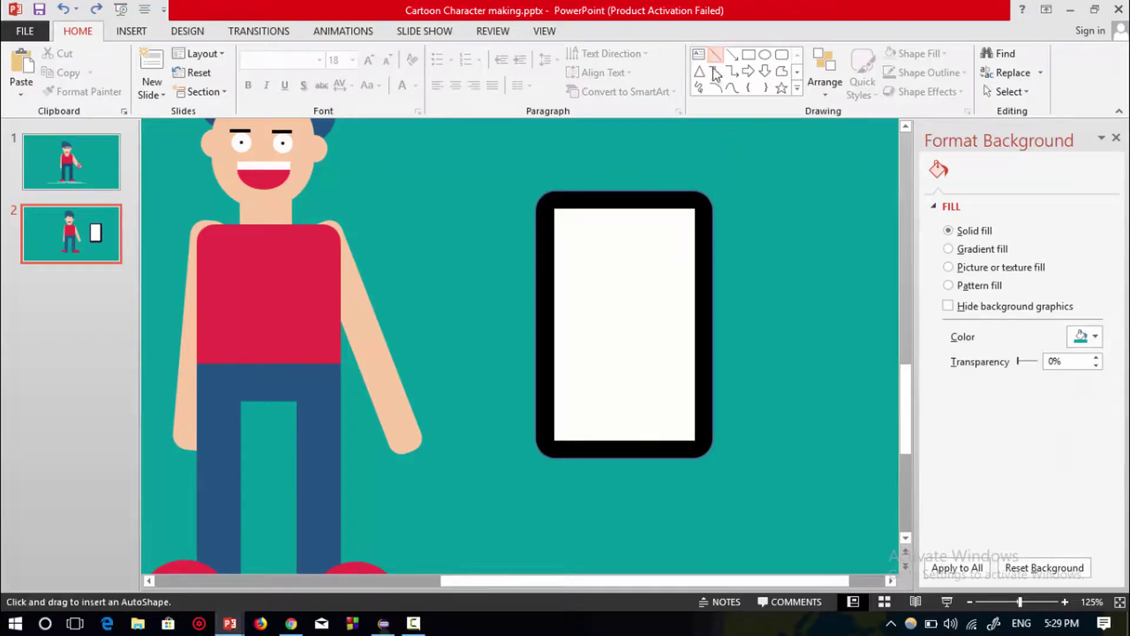
{"action": "left_click_drag", "start_coordinate": [686, 230], "coordinate": [681, 231]}
Make the line 1½ pt and red, then duplicate it with Ctrl+D
{"action": "right_click", "coordinate": [682, 231]}
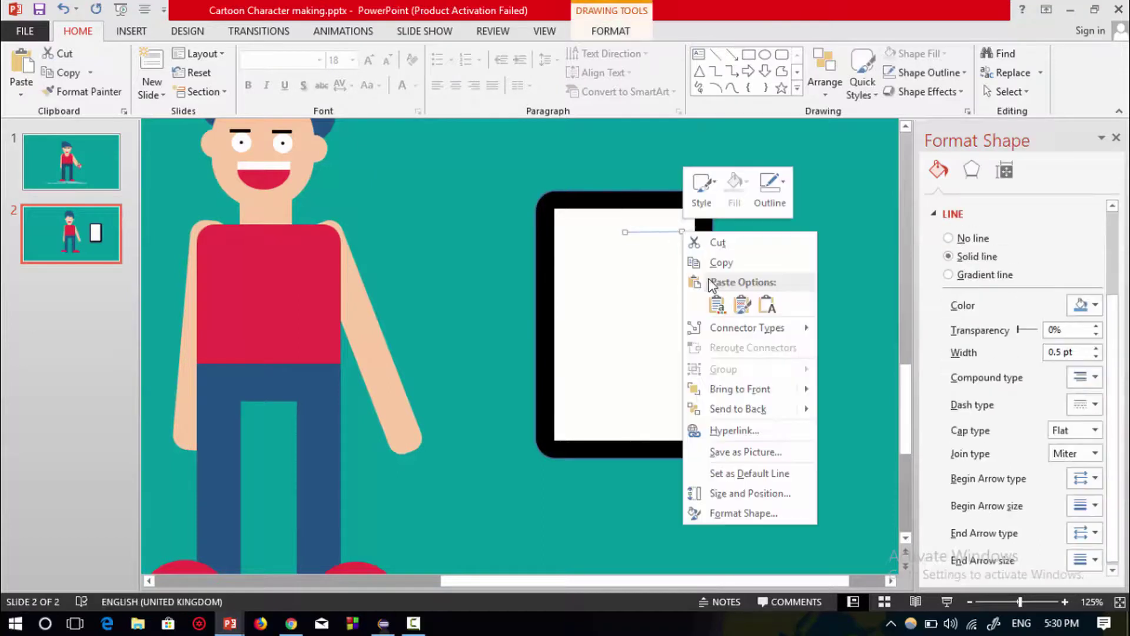
{"action": "left_click", "coordinate": [626, 231]}
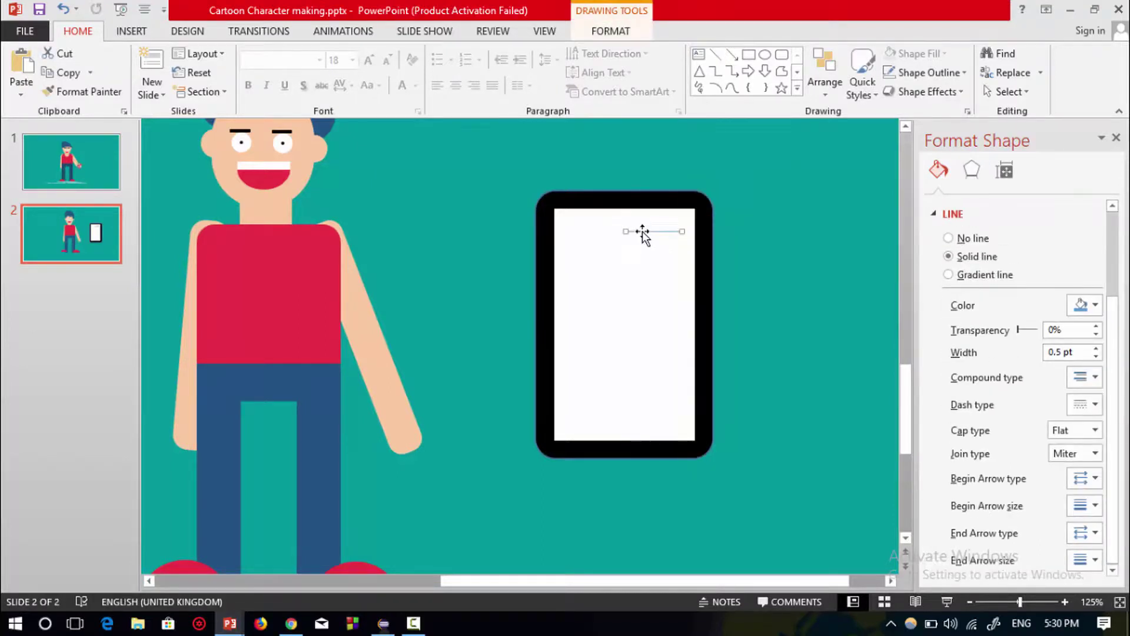
{"action": "right_click", "coordinate": [644, 232]}
{"action": "left_click", "coordinate": [730, 184]}
{"action": "mouse_move", "coordinate": [790, 447]}
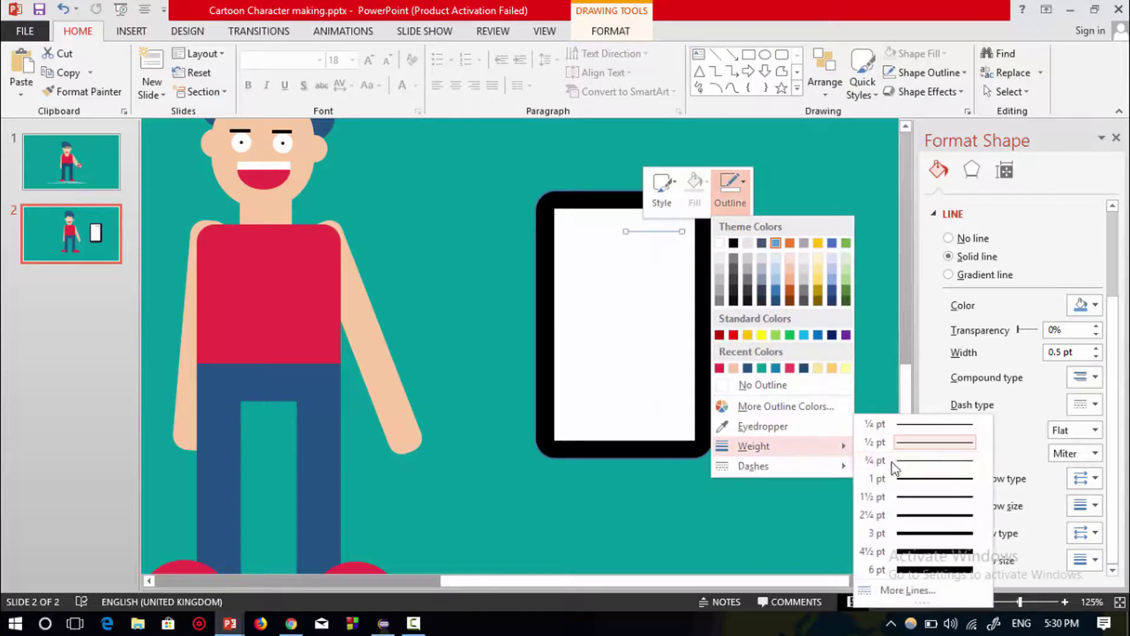
{"action": "left_click", "coordinate": [908, 516]}
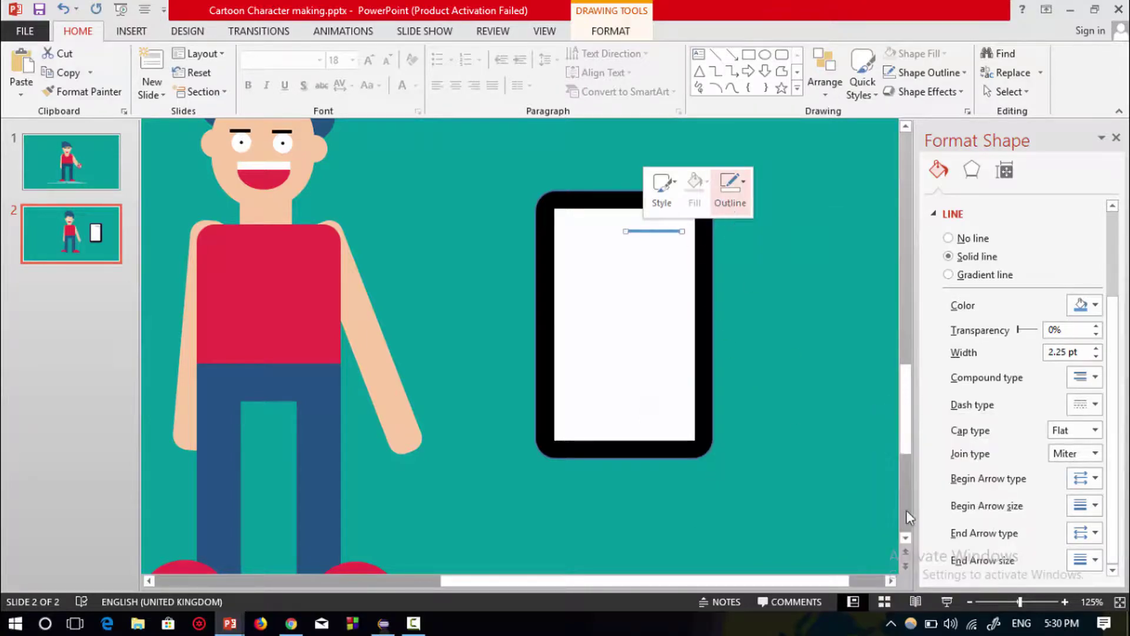
{"action": "left_click", "coordinate": [730, 184]}
{"action": "mouse_move", "coordinate": [830, 448]}
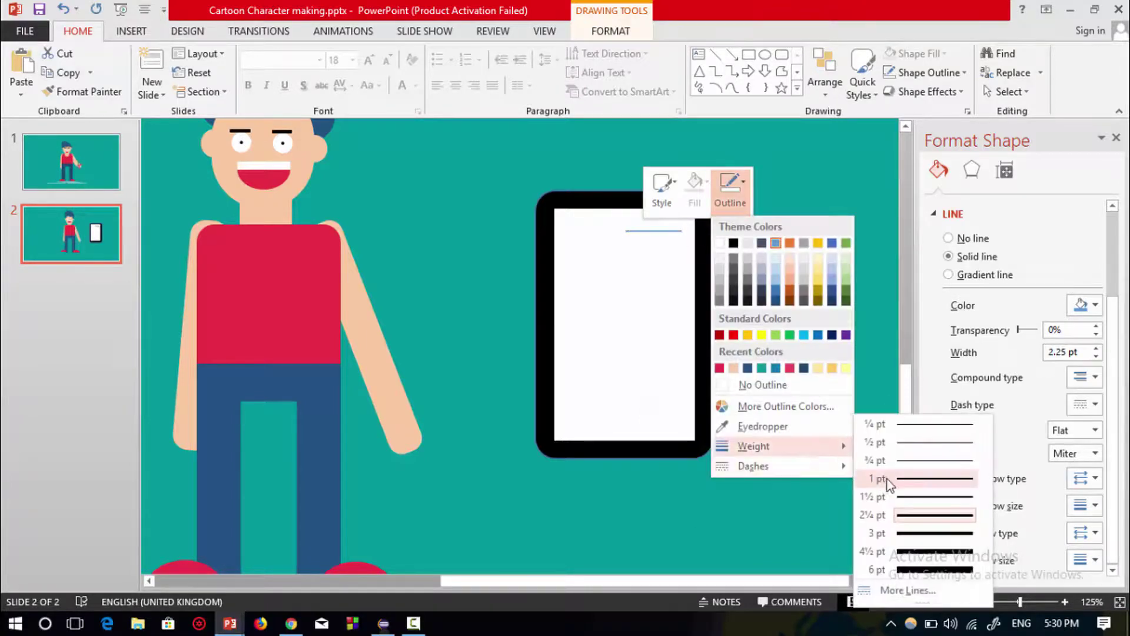
{"action": "left_click", "coordinate": [913, 497]}
{"action": "left_click", "coordinate": [729, 187]}
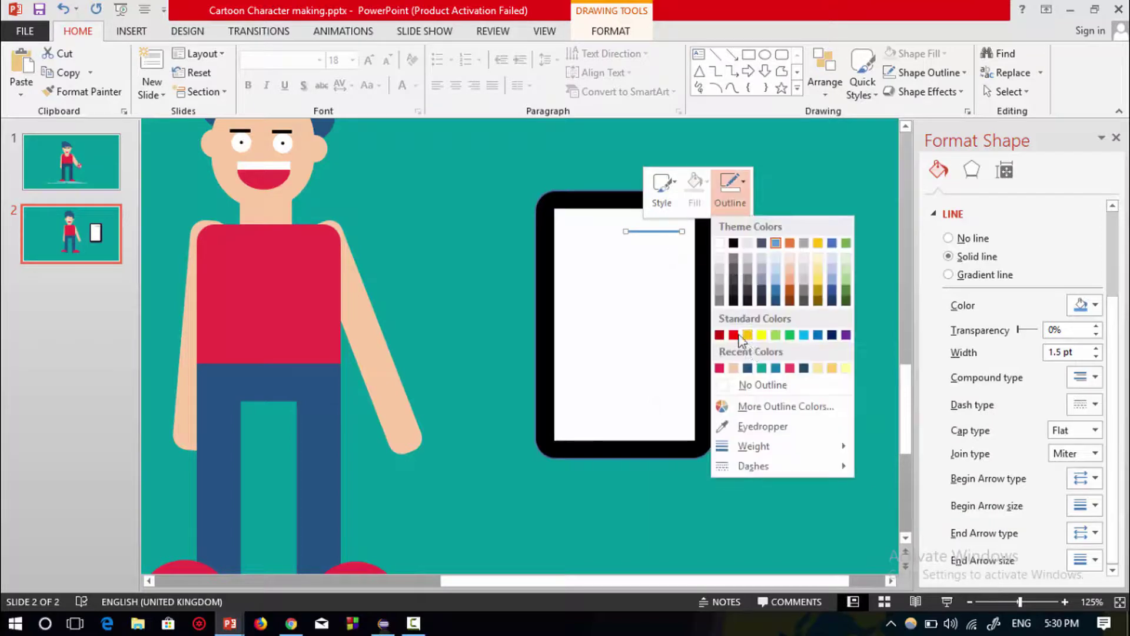
{"action": "left_click", "coordinate": [719, 369]}
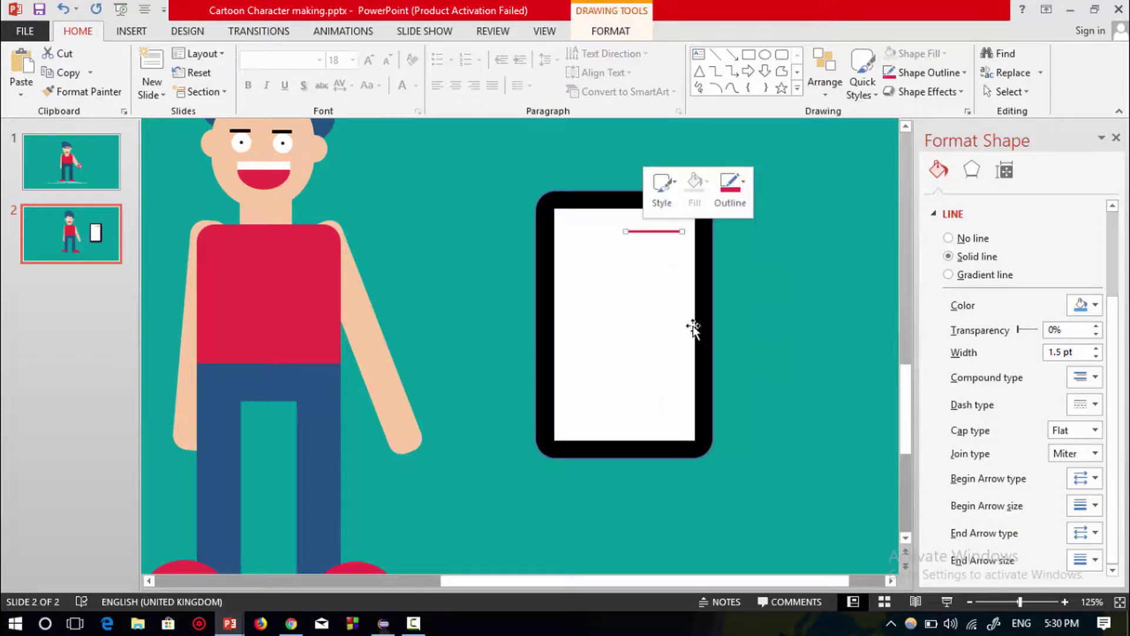
{"action": "key", "text": "ctrl+d"}
Tuck the copied red line under the first one and copy the three-line set down the phone screen
{"action": "left_click_drag", "start_coordinate": [650, 247], "coordinate": [616, 242]}
{"action": "left_click_drag", "start_coordinate": [617, 236], "coordinate": [665, 246]}
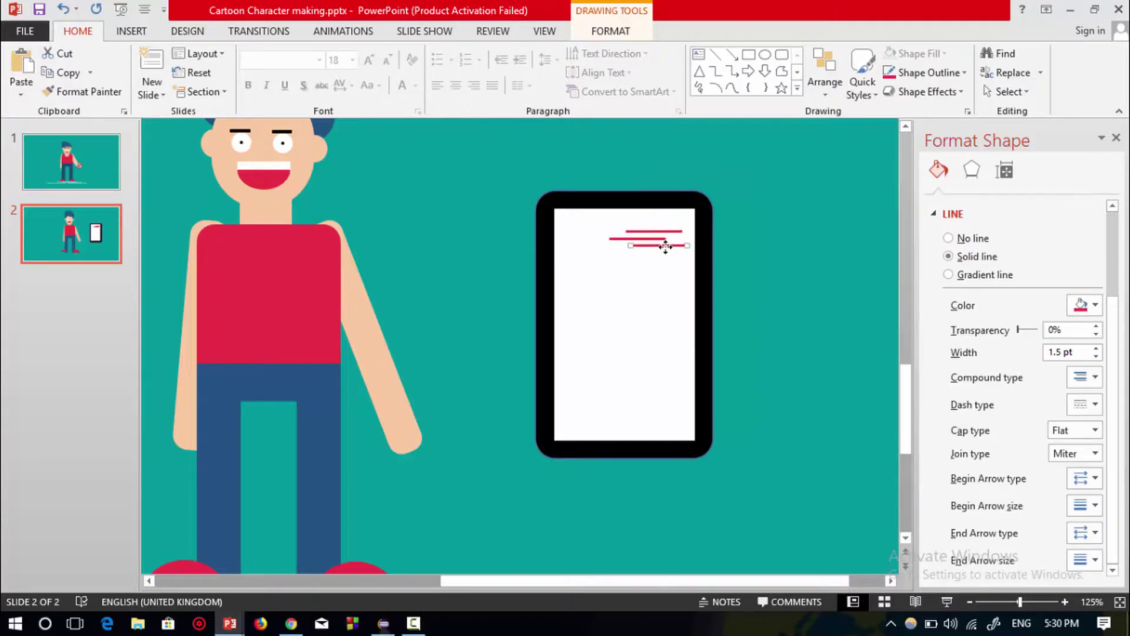
{"action": "left_click", "coordinate": [631, 231], "text": "shift"}
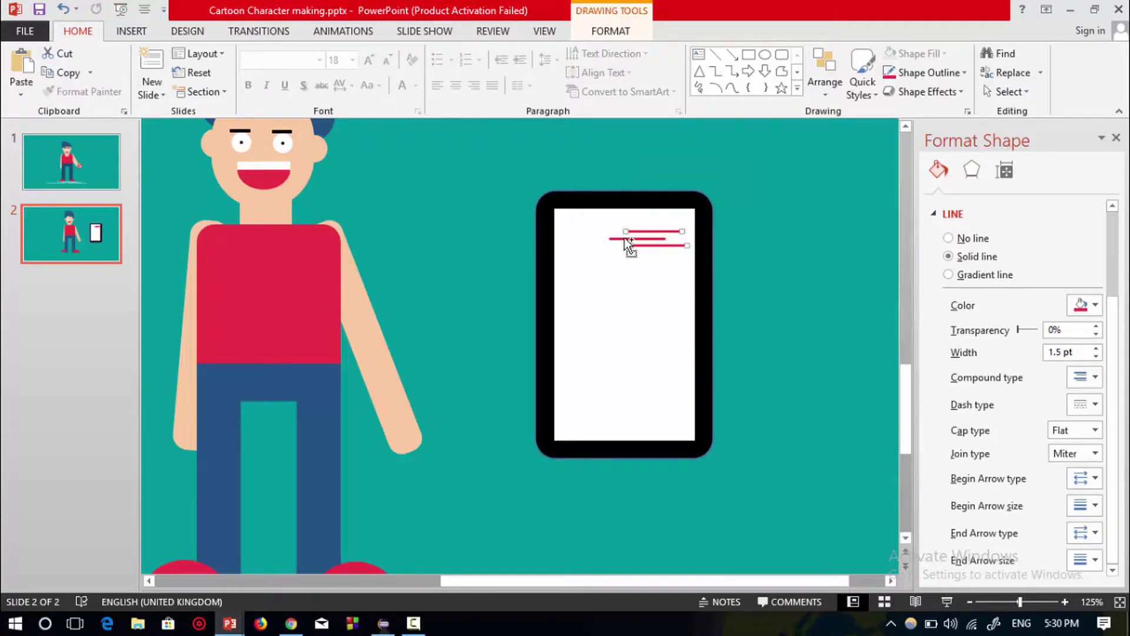
{"action": "left_click_drag", "start_coordinate": [643, 259], "coordinate": [658, 364]}
{"action": "key", "text": "ctrl+d"}
{"action": "left_click_drag", "start_coordinate": [644, 496], "coordinate": [597, 302]}
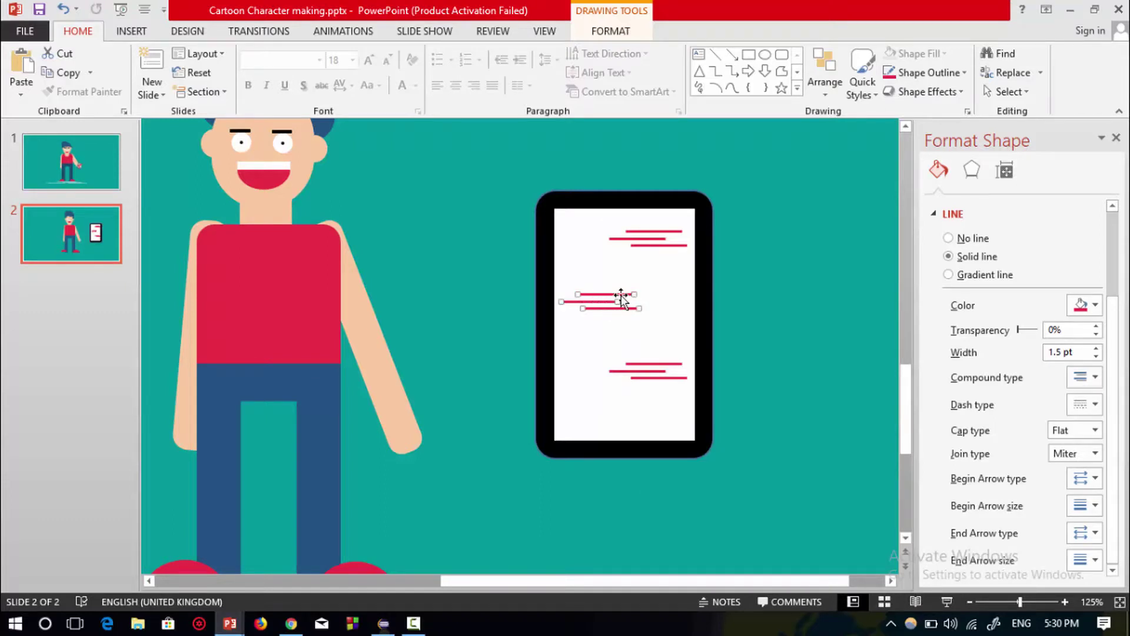
Shift the middle set's top line left to stagger it, then select the phone with all its lines
{"action": "left_click", "coordinate": [480, 293]}
{"action": "left_click", "coordinate": [613, 294]}
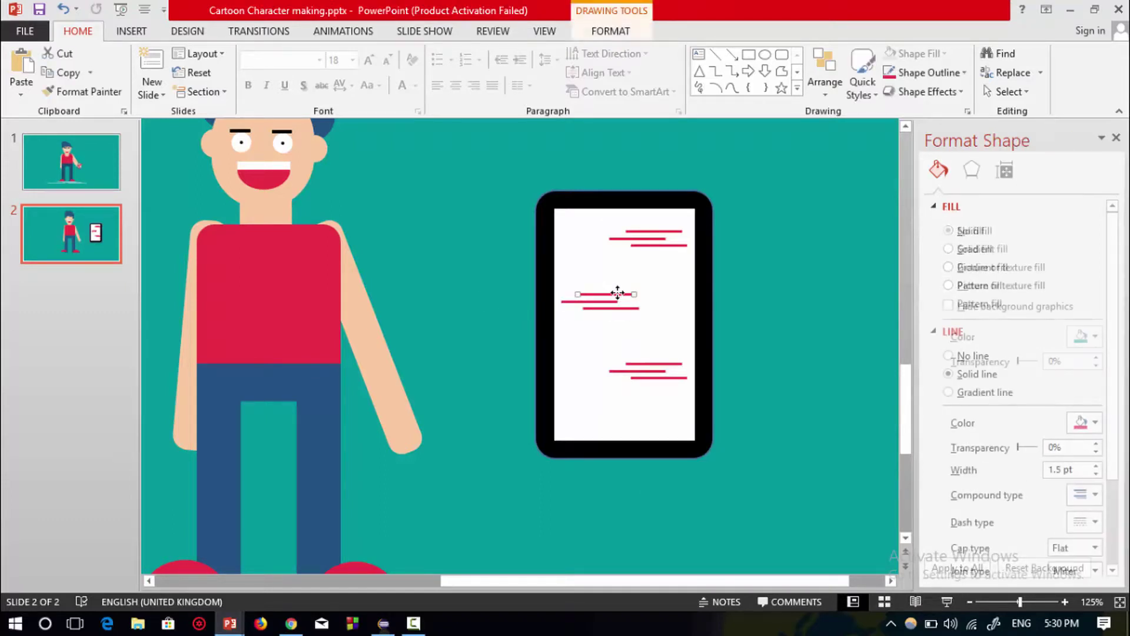
{"action": "mouse_move", "coordinate": [615, 294]}
{"action": "left_mouse_down"}
{"action": "mouse_move", "coordinate": [576, 302]}
{"action": "mouse_move", "coordinate": [613, 301]}
{"action": "left_mouse_up"}
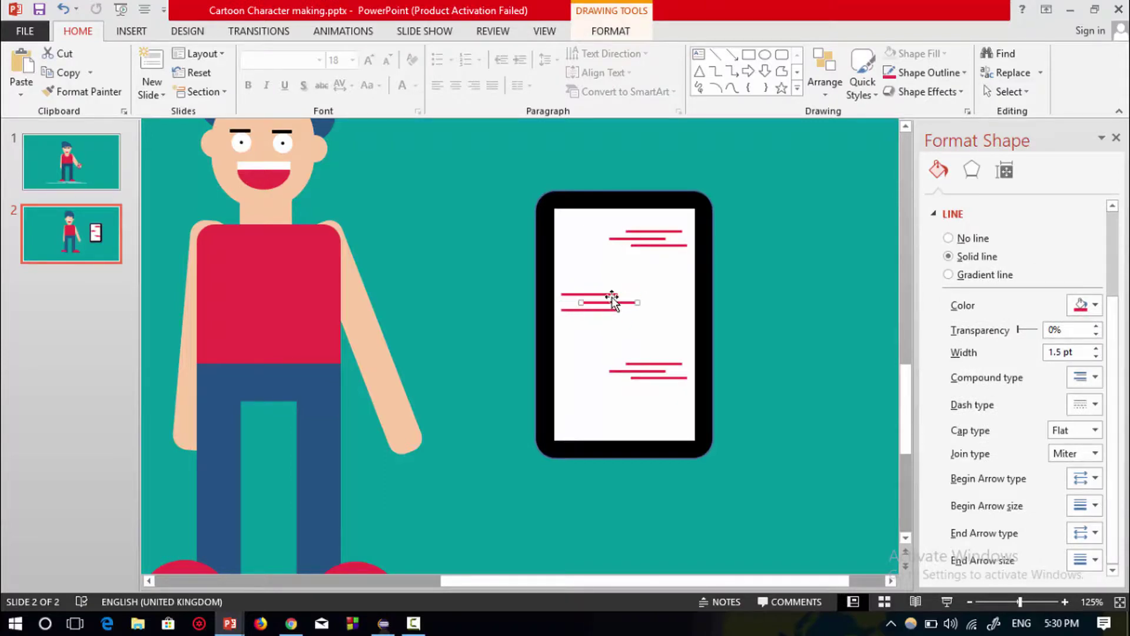
{"action": "left_click", "coordinate": [726, 253]}
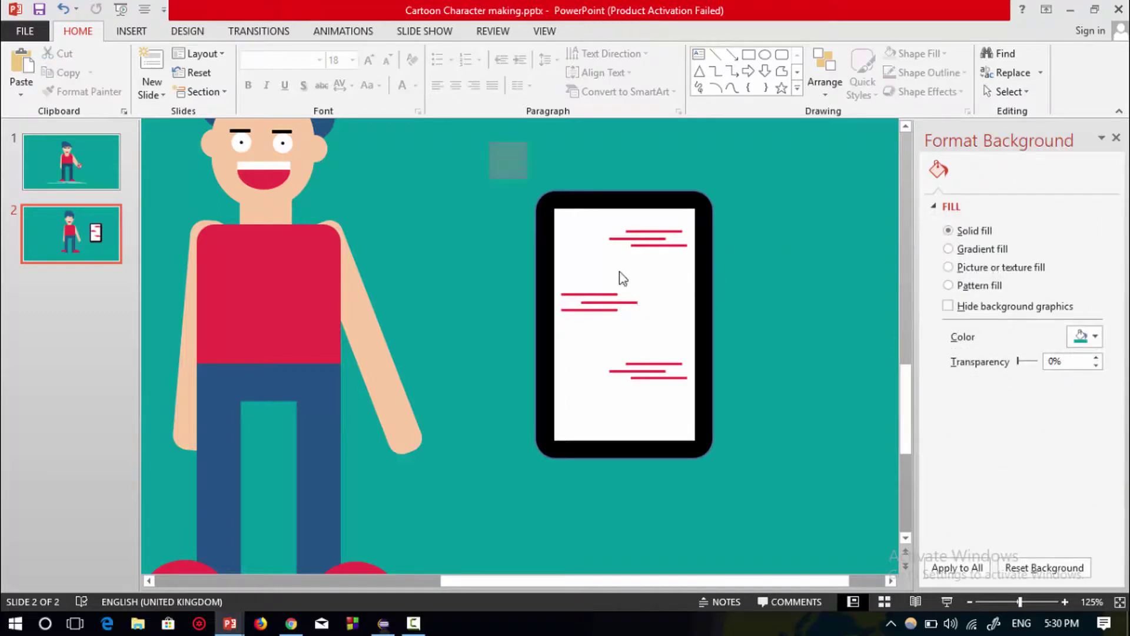
{"action": "left_click_drag", "start_coordinate": [489, 143], "coordinate": [797, 528]}
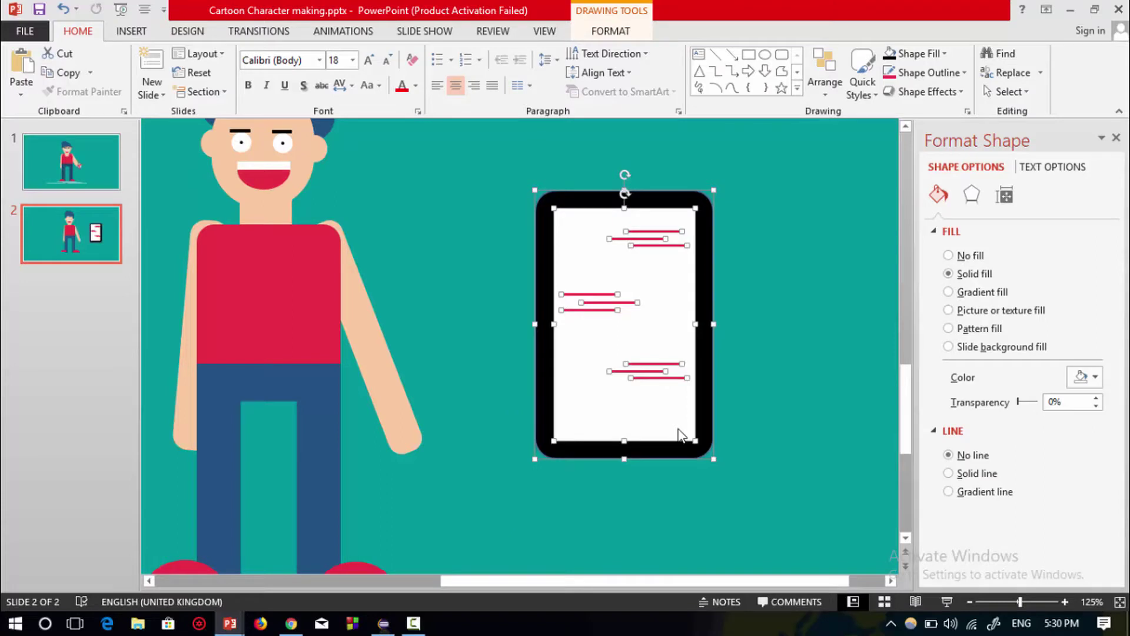
Group the phone and its red lines, shrink the group, and move it beside the character's hand
{"action": "key", "text": "ctrl+g"}
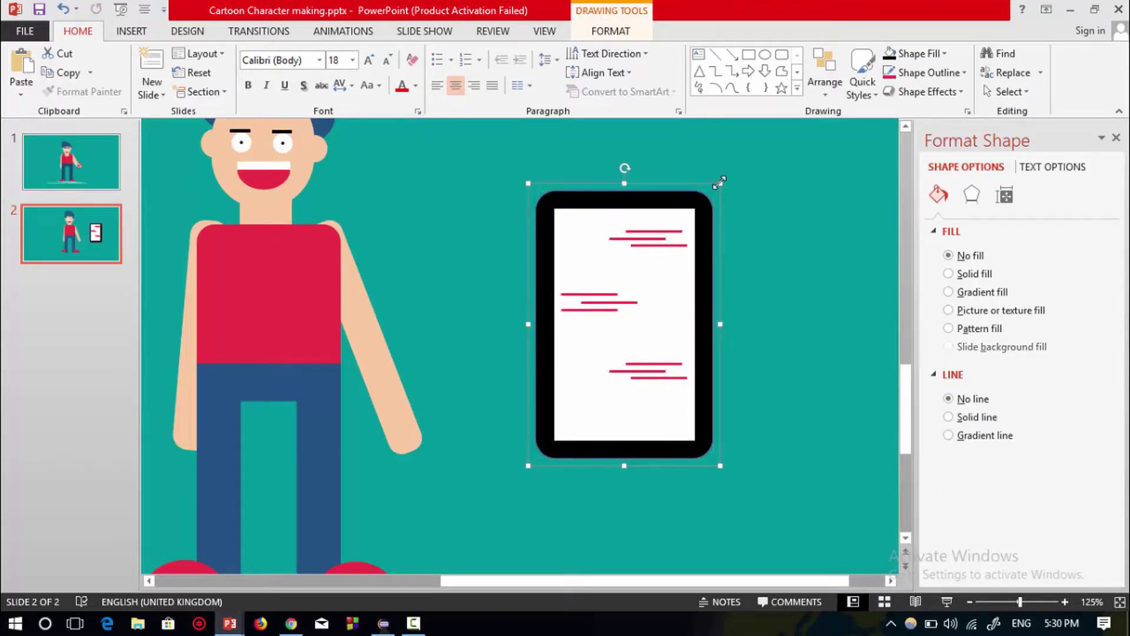
{"action": "left_click_drag", "start_coordinate": [715, 199], "coordinate": [589, 386]}
{"action": "scroll", "coordinate": [610, 341], "scroll_direction": "down", "scroll_amount": 5}
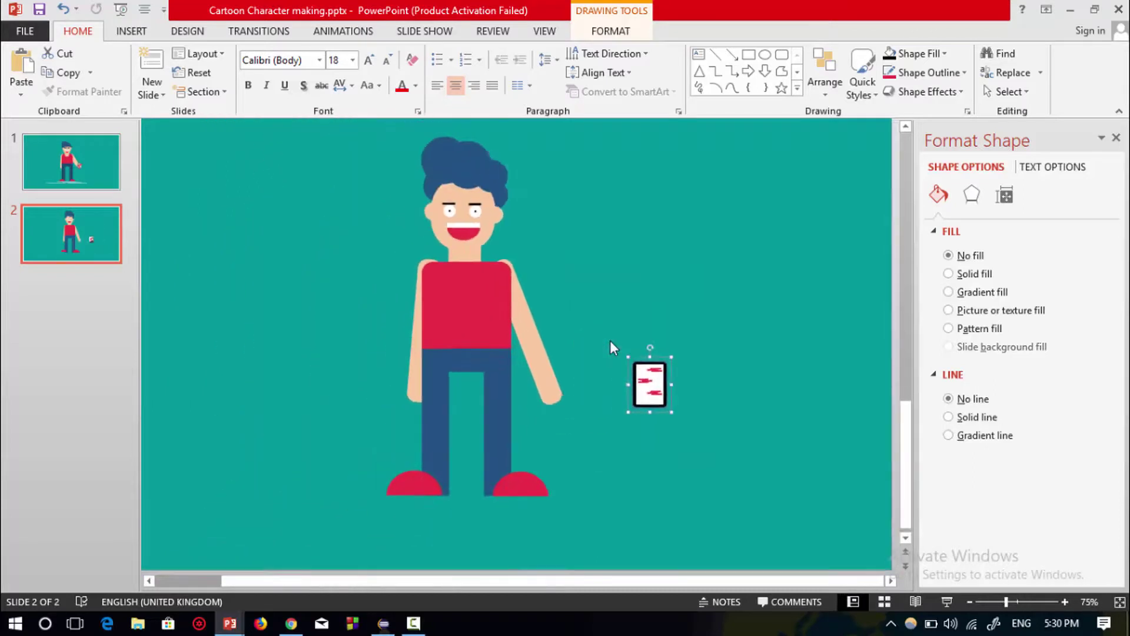
{"action": "left_click_drag", "start_coordinate": [666, 374], "coordinate": [600, 398]}
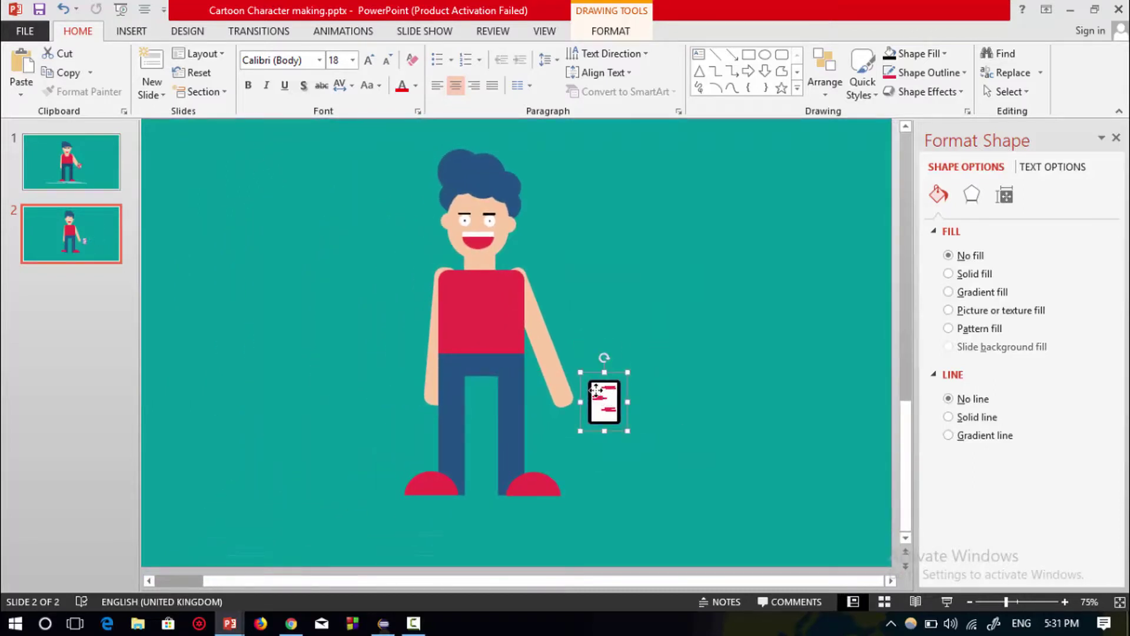
Reposition the phone group so it sits in the character's right hand
{"action": "left_click", "coordinate": [597, 389]}
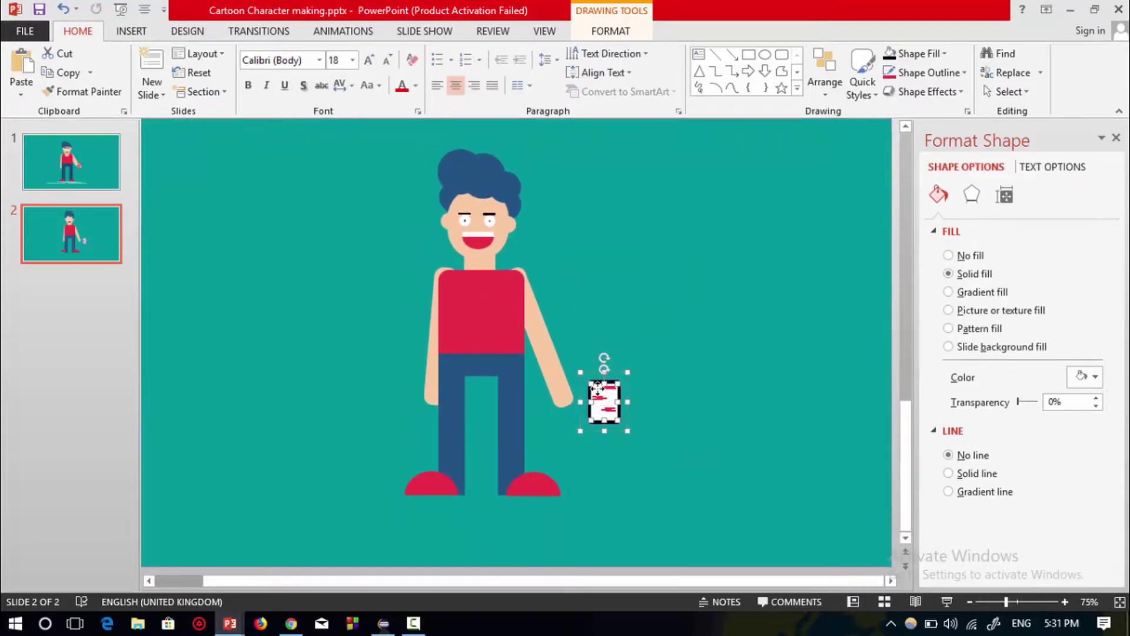
{"action": "left_click", "coordinate": [633, 362]}
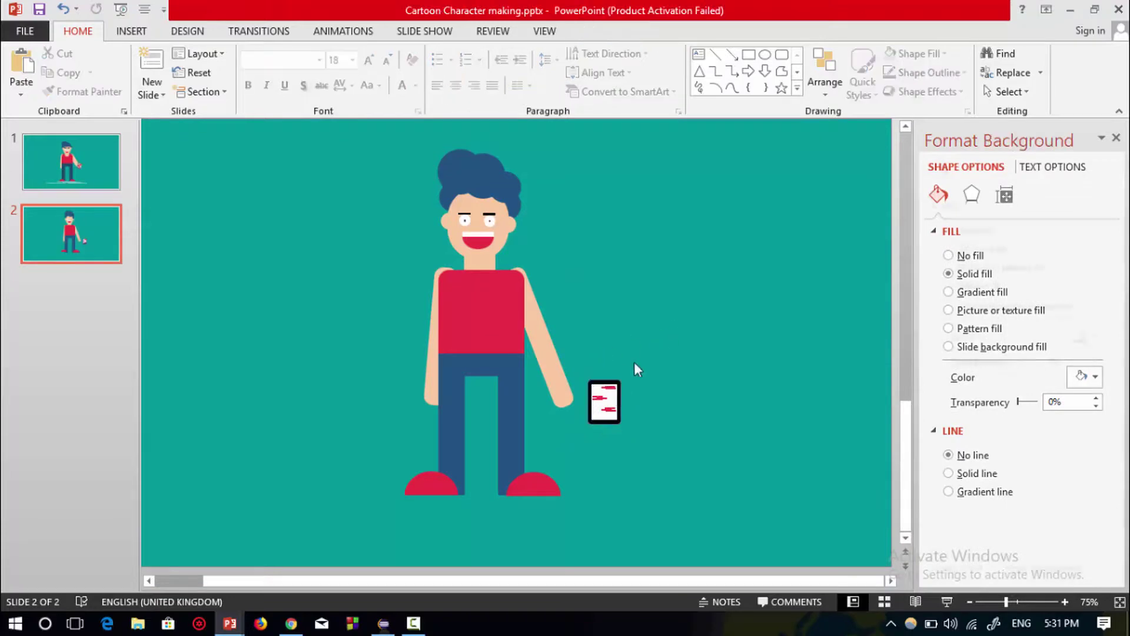
{"action": "left_click", "coordinate": [604, 401]}
{"action": "left_click_drag", "start_coordinate": [613, 371], "coordinate": [591, 408]}
{"action": "left_click", "coordinate": [691, 358]}
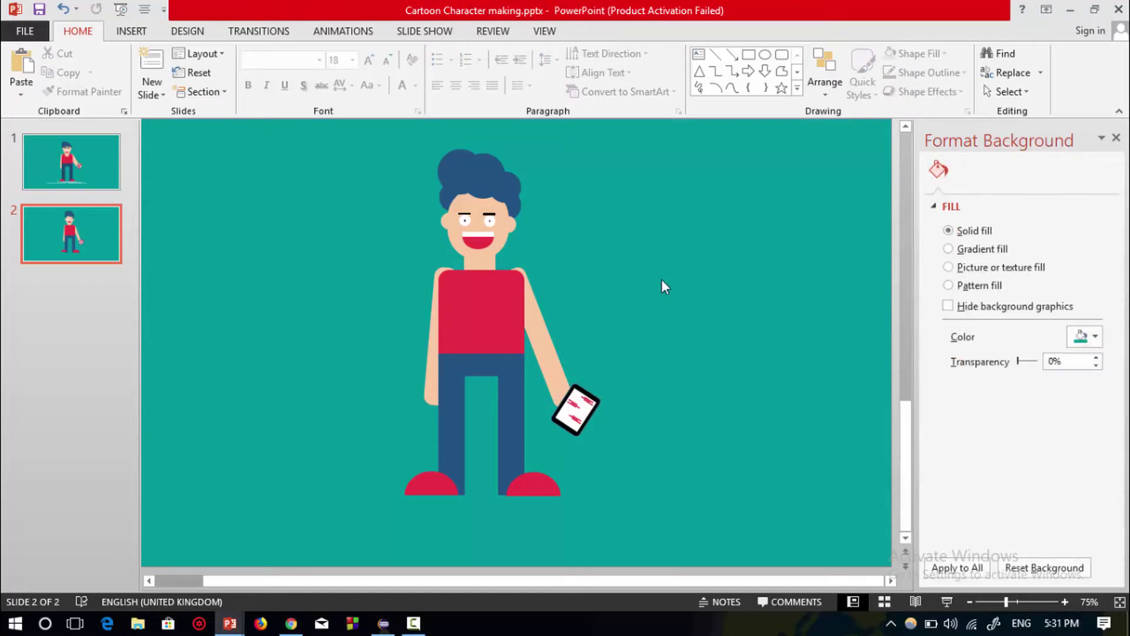
{"action": "left_click", "coordinate": [716, 54]}
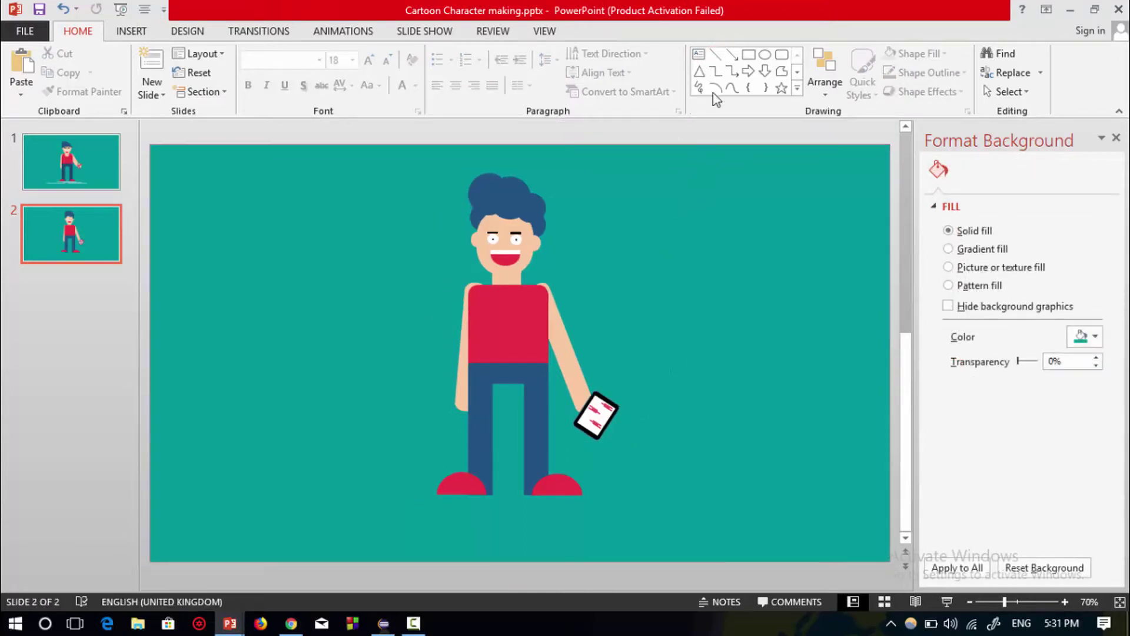
Draw a straight ground line below the feet and give it a 3 pt White outline
{"action": "left_click", "coordinate": [716, 54]}
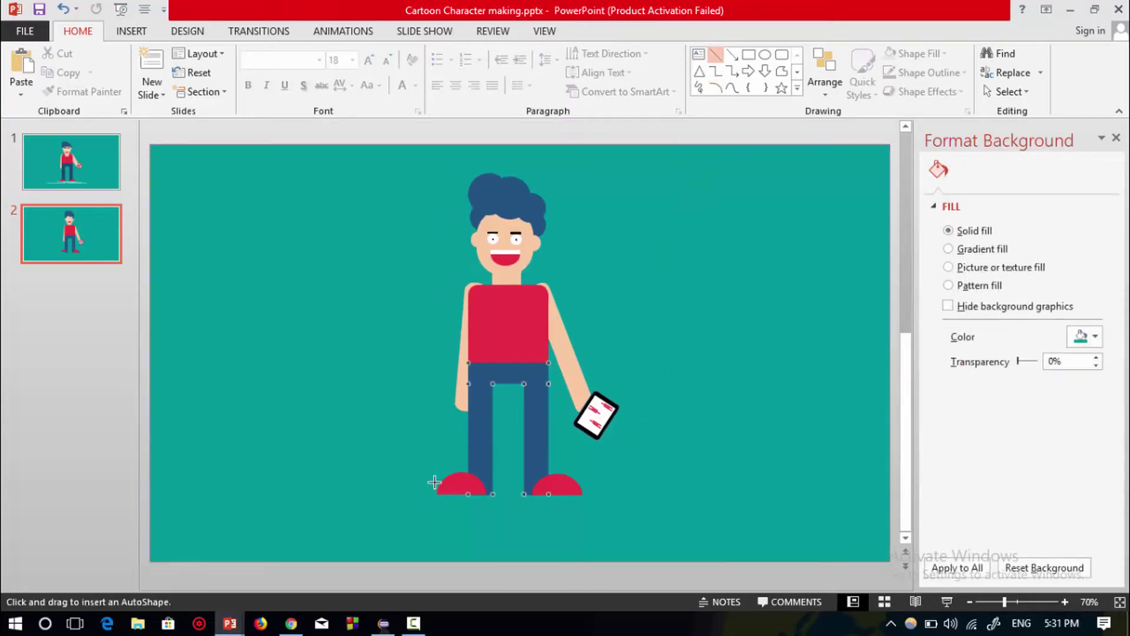
{"action": "left_click_drag", "start_coordinate": [581, 507], "coordinate": [583, 506]}
{"action": "right_click", "coordinate": [581, 506]}
{"action": "left_click", "coordinate": [669, 538]}
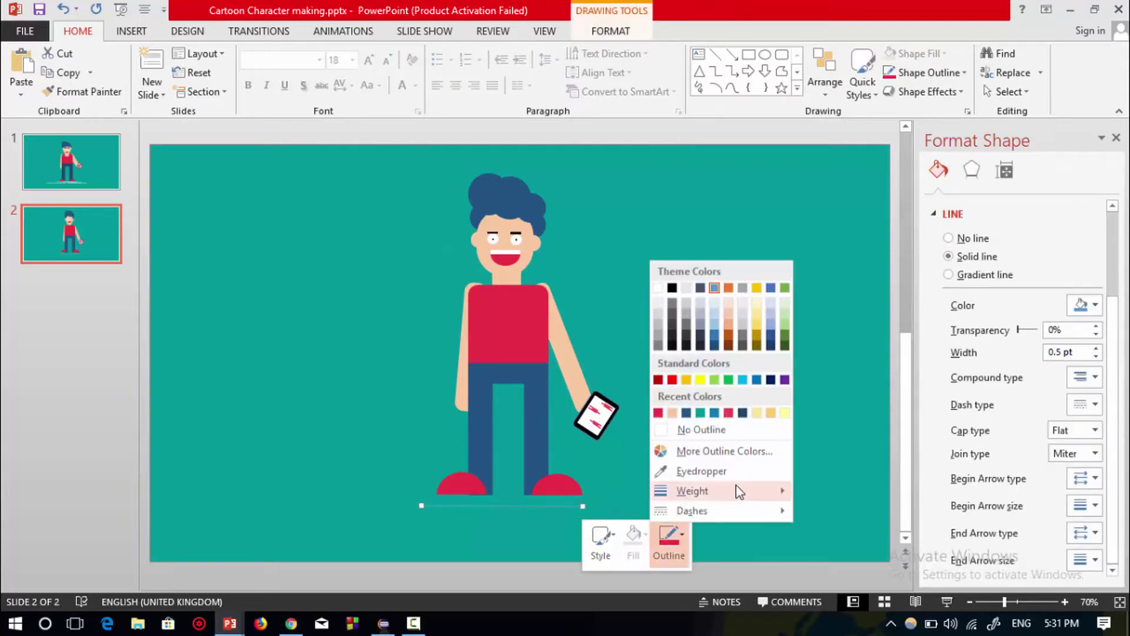
{"action": "mouse_move", "coordinate": [739, 492]}
{"action": "left_click", "coordinate": [852, 534]}
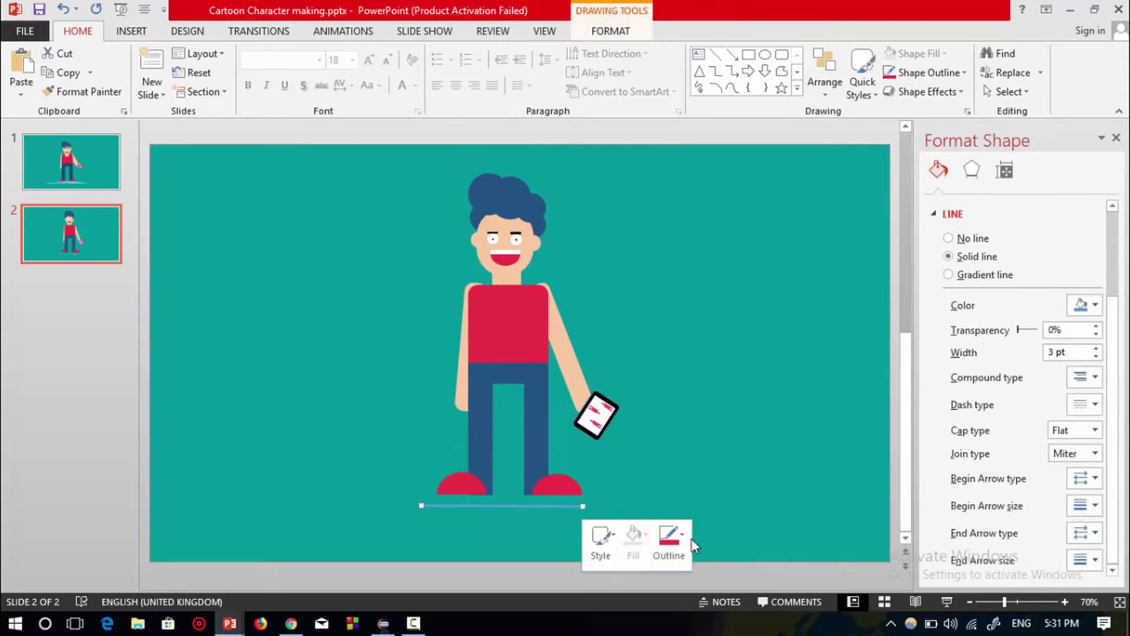
{"action": "left_click", "coordinate": [683, 537]}
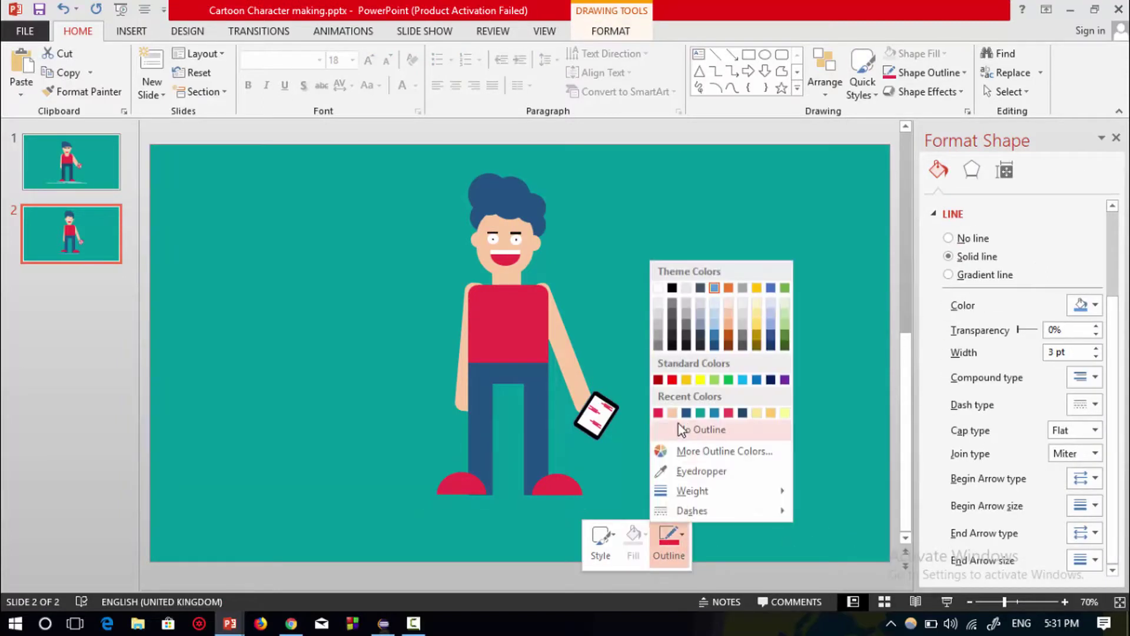
{"action": "left_click", "coordinate": [659, 289]}
Move the white line up under the shoes and duplicate it with Ctrl+D for staggered ground lines
{"action": "left_click_drag", "start_coordinate": [533, 512], "coordinate": [630, 519]}
{"action": "key", "text": "ctrl+d"}
{"action": "key", "text": "ctrl+d"}
{"action": "left_click", "coordinate": [709, 363]}
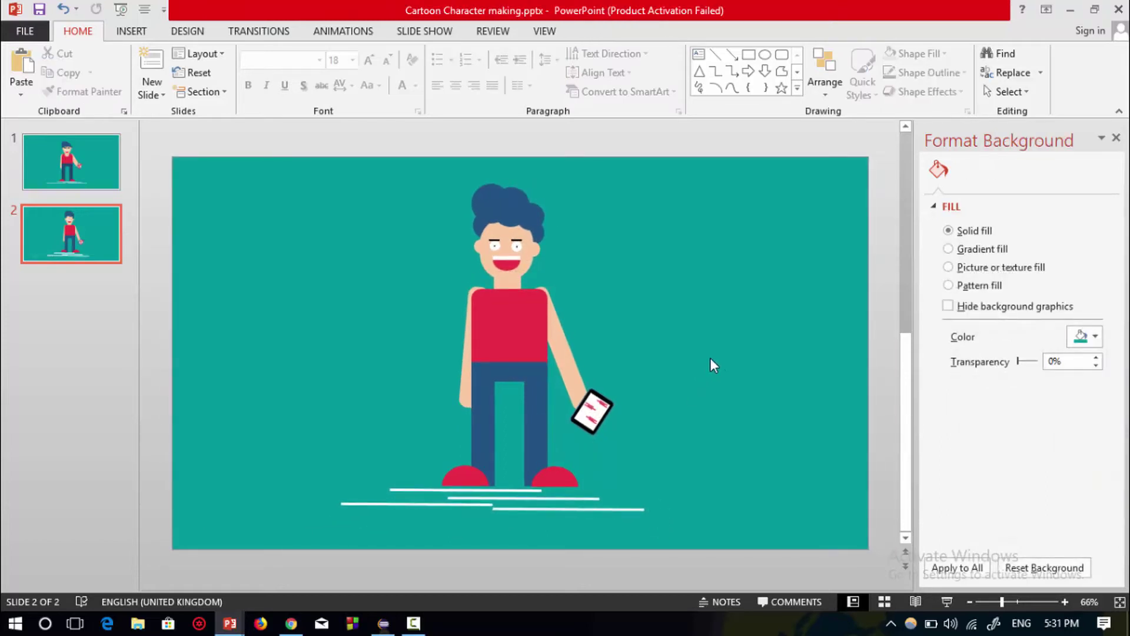